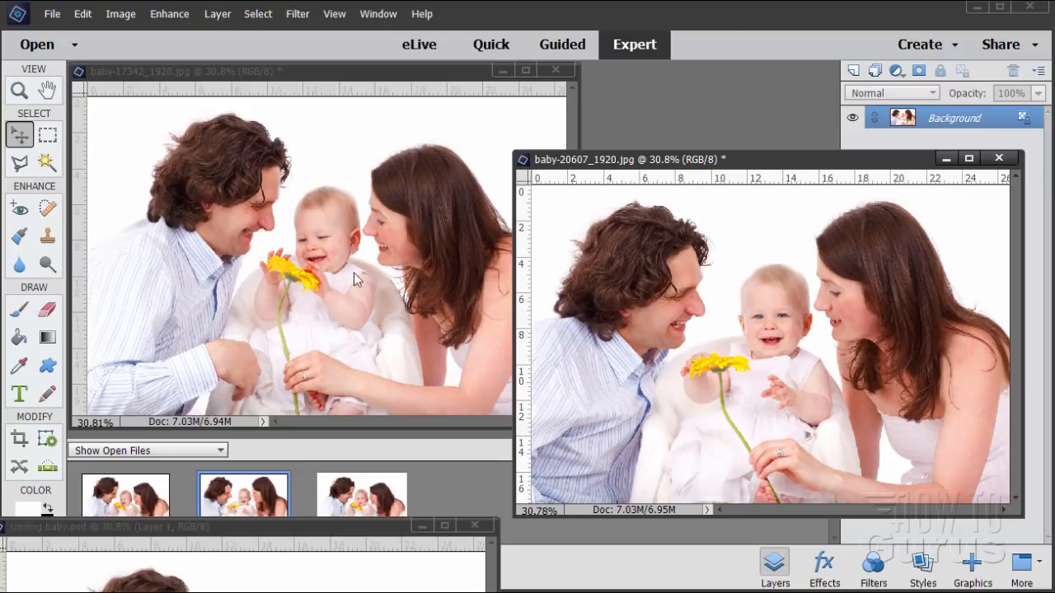
Compare smiling baby.psd with the two open source photos by moving its window next to each one
{"action": "left_click_drag", "start_coordinate": [303, 529], "coordinate": [511, 119]}
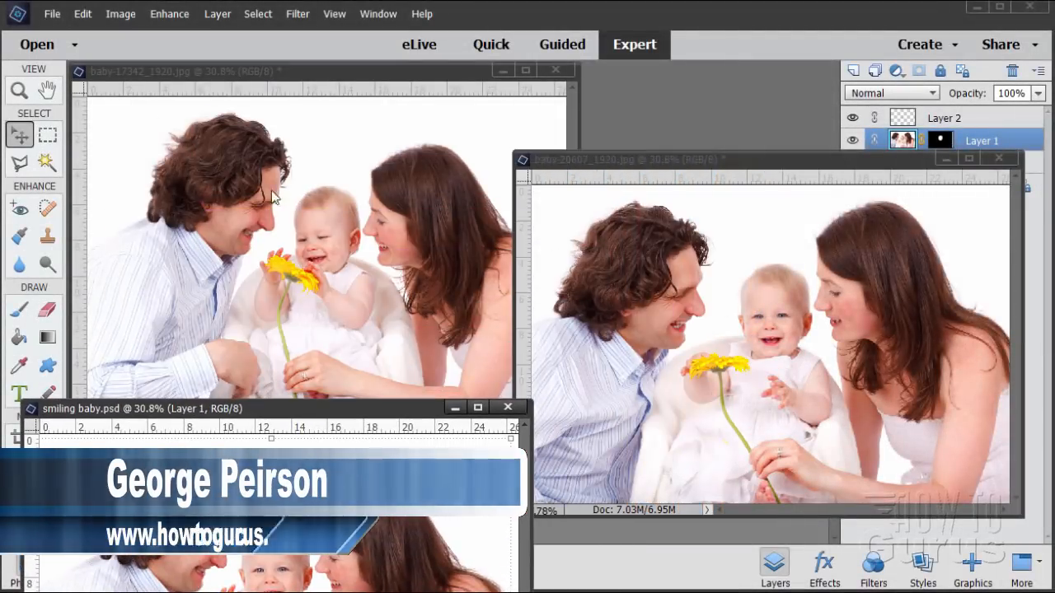
{"action": "left_click_drag", "start_coordinate": [399, 404], "coordinate": [507, 168]}
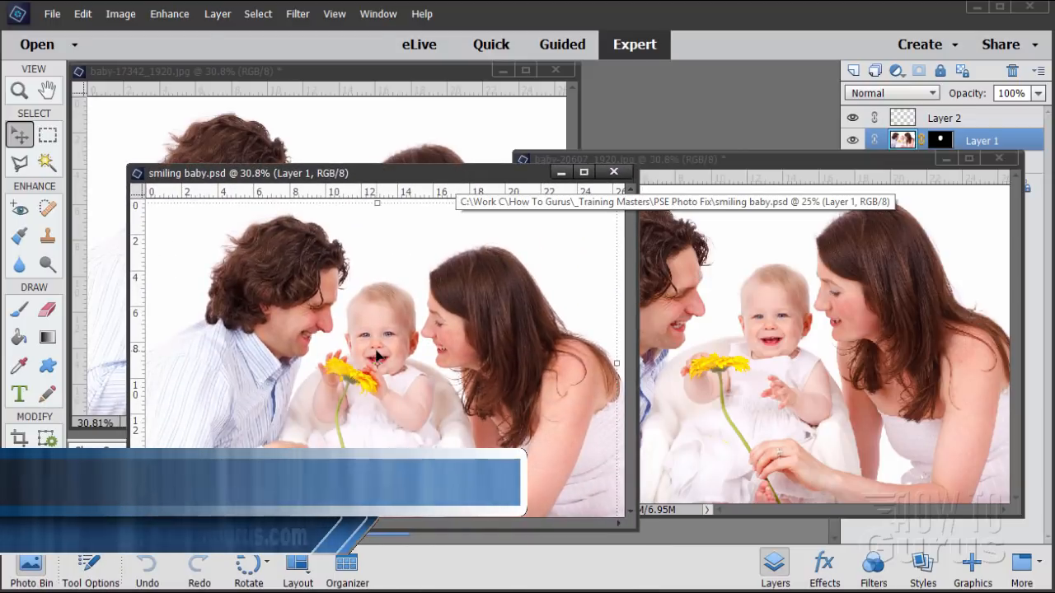
{"action": "left_click_drag", "start_coordinate": [426, 176], "coordinate": [314, 460]}
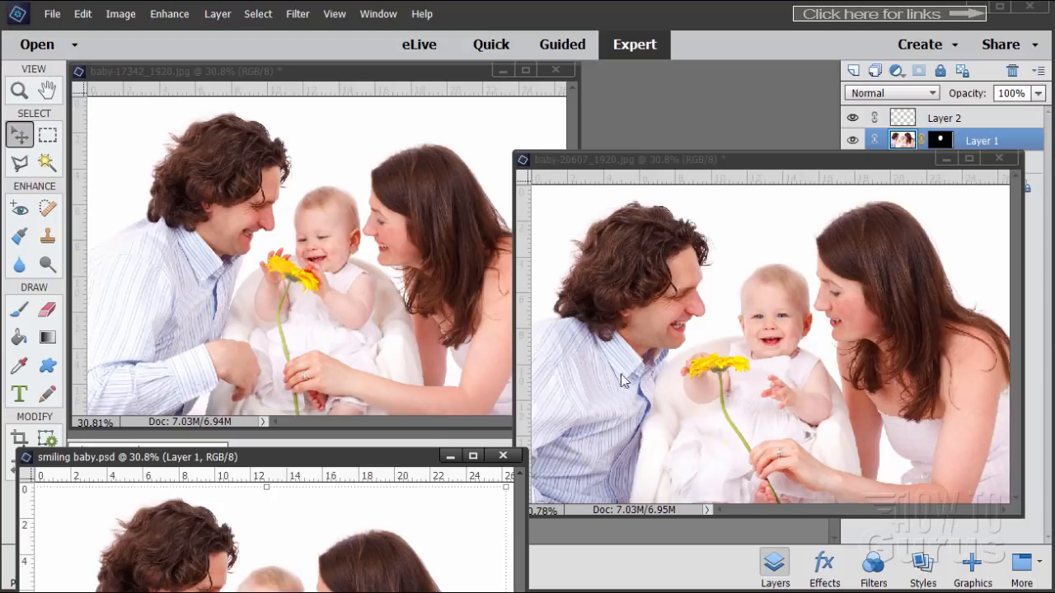
{"action": "left_click_drag", "start_coordinate": [394, 460], "coordinate": [699, 248]}
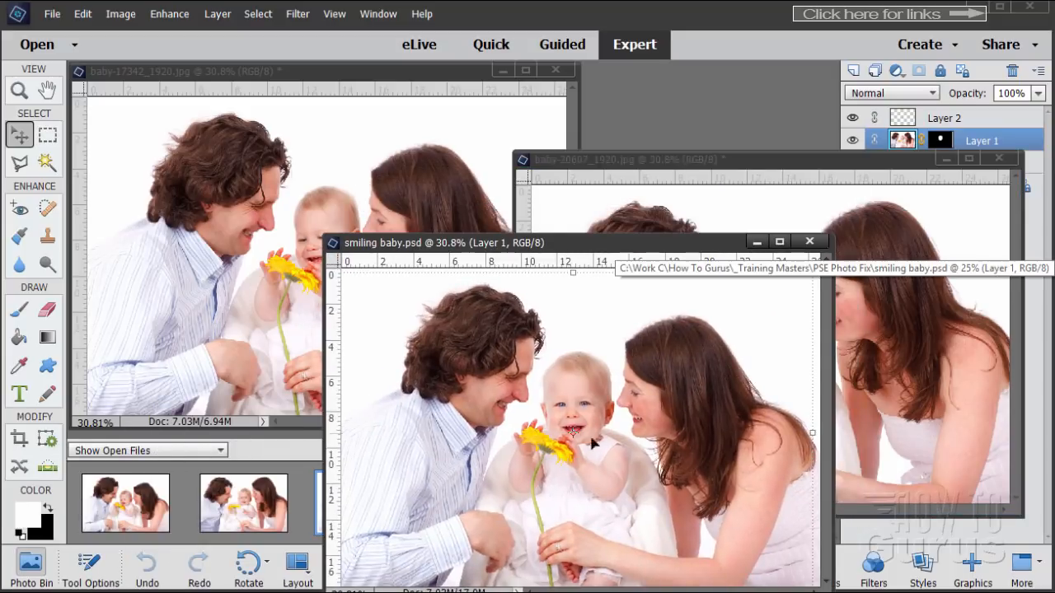
{"action": "left_click_drag", "start_coordinate": [560, 260], "coordinate": [388, 399]}
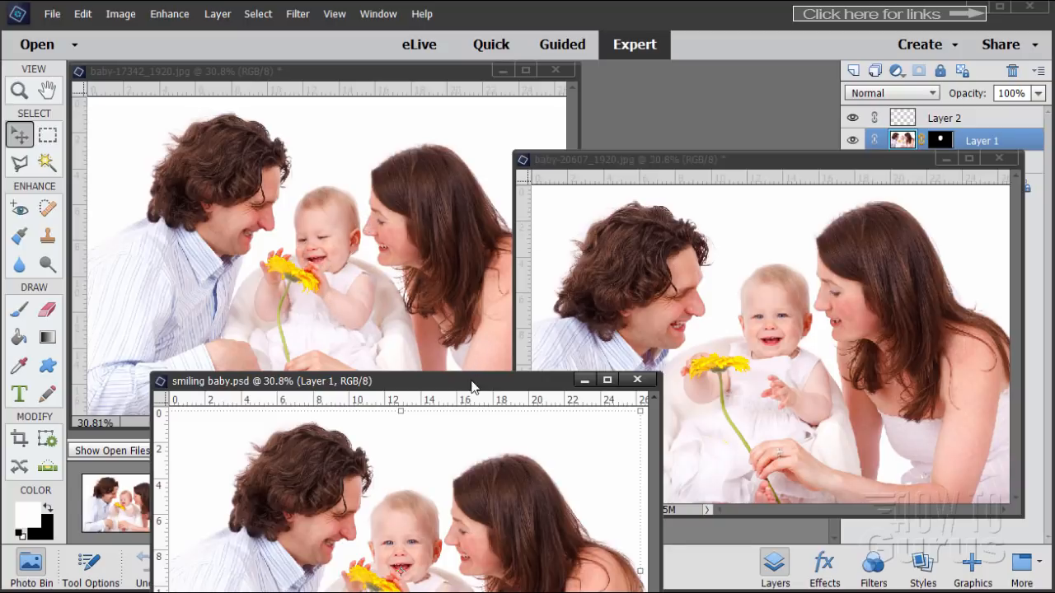
{"action": "left_click_drag", "start_coordinate": [472, 386], "coordinate": [404, 399]}
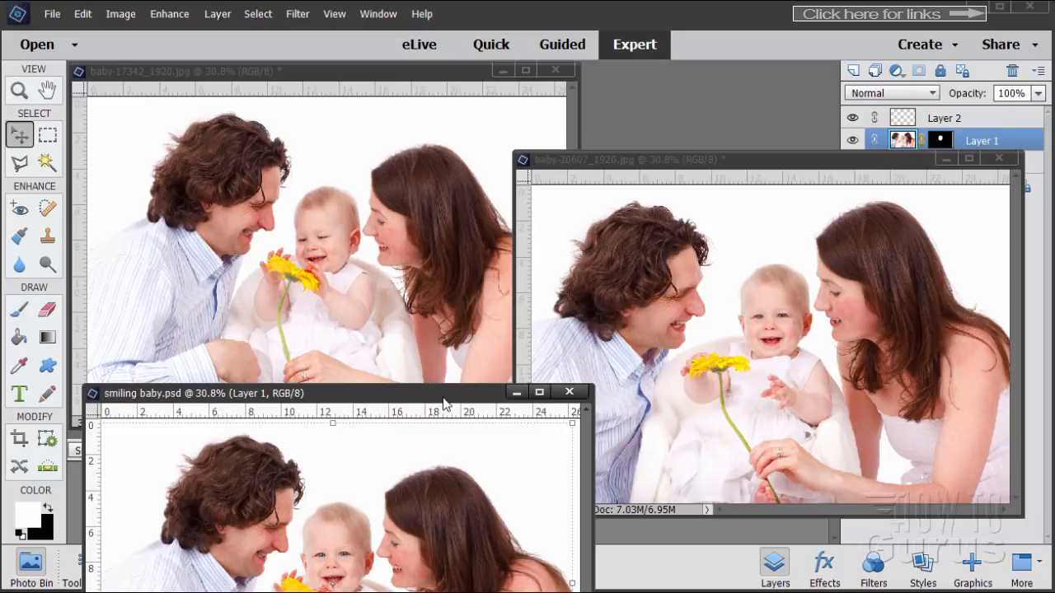
{"action": "left_click_drag", "start_coordinate": [444, 401], "coordinate": [439, 274]}
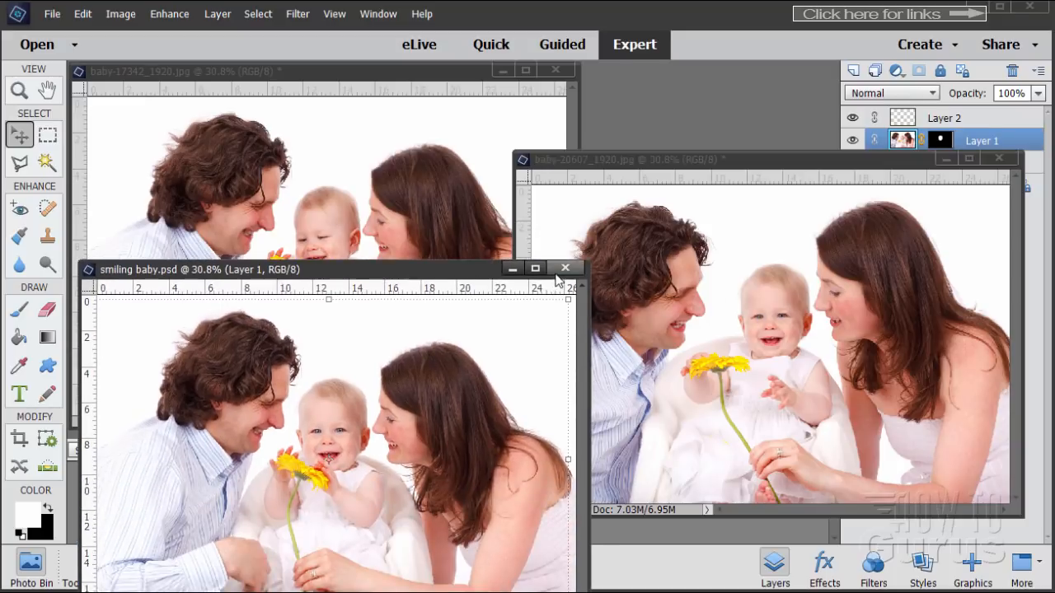
Close smiling baby.psd and dock baby-17342_1920.jpg and baby-20607_1920.jpg as tabbed documents
{"action": "left_click", "coordinate": [563, 265]}
{"action": "mouse_move", "coordinate": [645, 159]}
{"action": "left_mouse_down"}
{"action": "mouse_move", "coordinate": [617, 179]}
{"action": "mouse_move", "coordinate": [640, 140]}
{"action": "mouse_move", "coordinate": [651, 158]}
{"action": "left_mouse_up"}
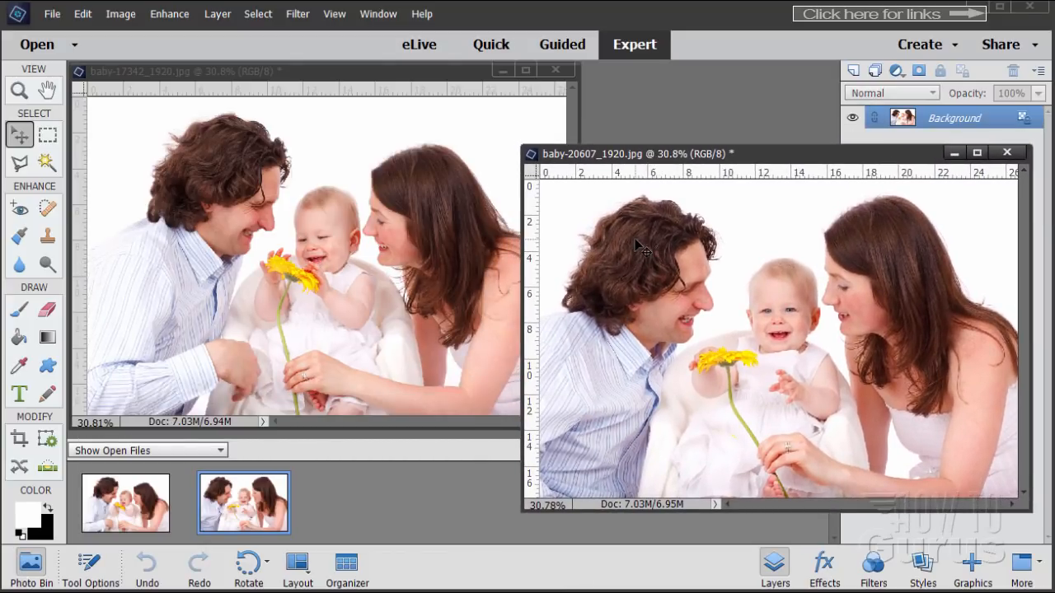
{"action": "left_click", "coordinate": [448, 77]}
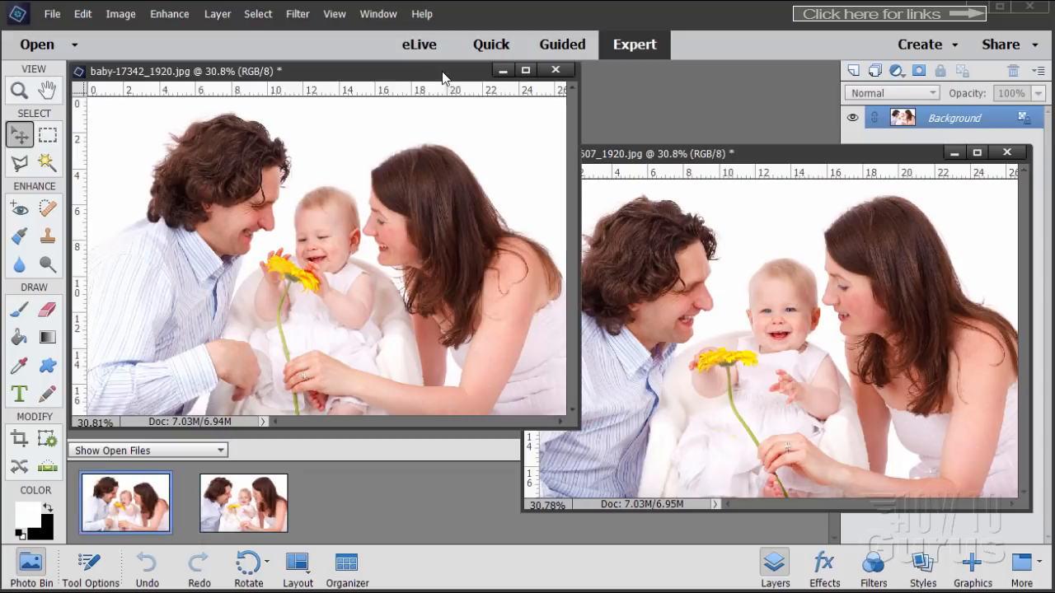
{"action": "mouse_move", "coordinate": [330, 77]}
{"action": "left_mouse_down"}
{"action": "mouse_move", "coordinate": [330, 123]}
{"action": "mouse_move", "coordinate": [330, 65]}
{"action": "left_mouse_up"}
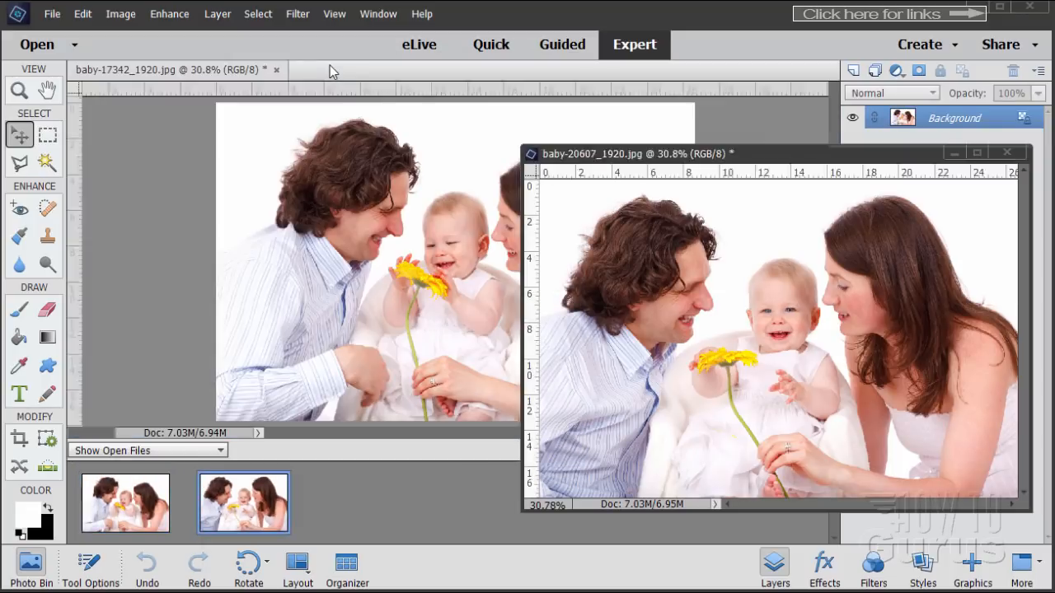
{"action": "left_click_drag", "start_coordinate": [623, 156], "coordinate": [468, 80]}
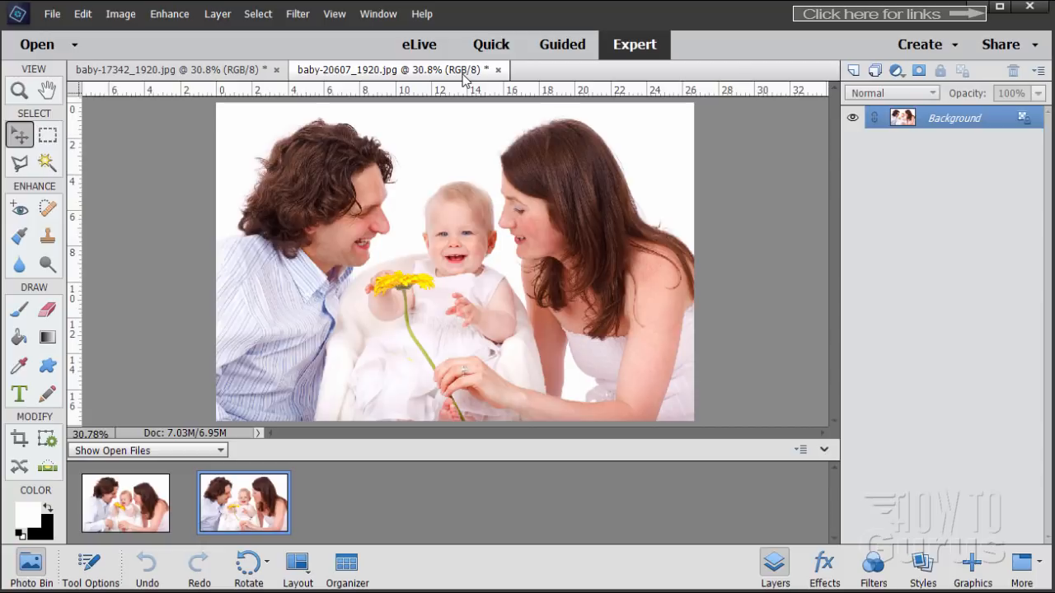
Switch back and forth between the two tabbed photos to compare the parents' and the baby's poses
{"action": "left_click", "coordinate": [221, 72]}
{"action": "left_click", "coordinate": [341, 73]}
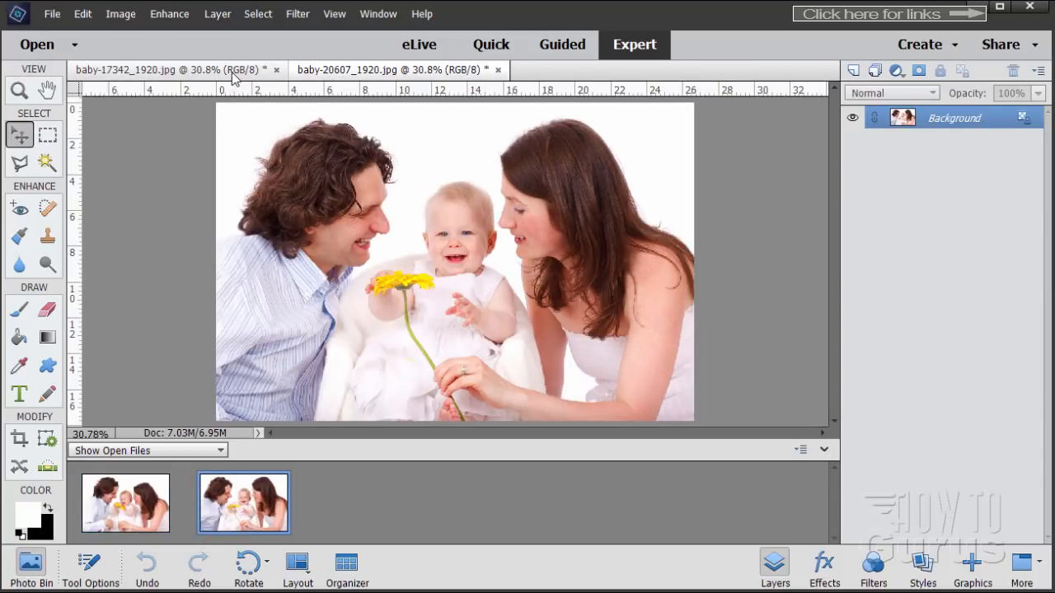
{"action": "left_click", "coordinate": [249, 72]}
{"action": "left_click", "coordinate": [361, 72]}
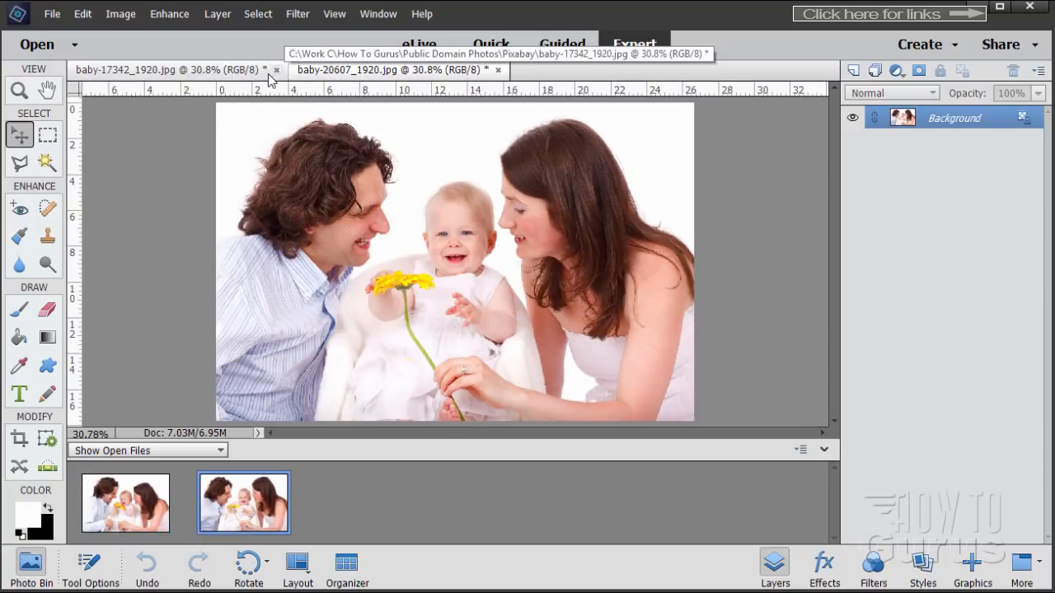
{"action": "left_click", "coordinate": [239, 76]}
{"action": "left_click", "coordinate": [338, 73]}
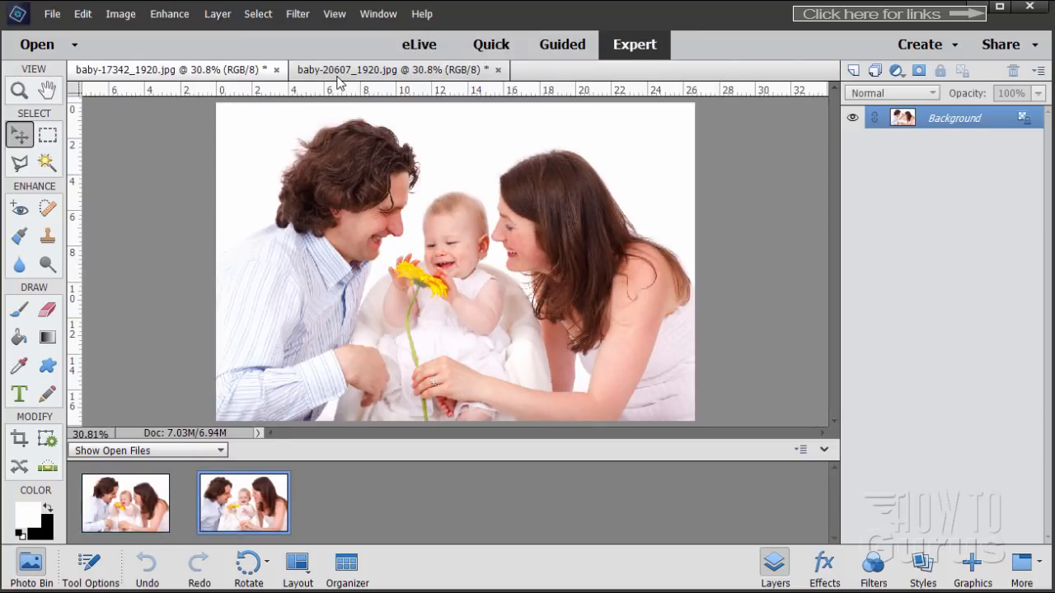
{"action": "left_click", "coordinate": [234, 75]}
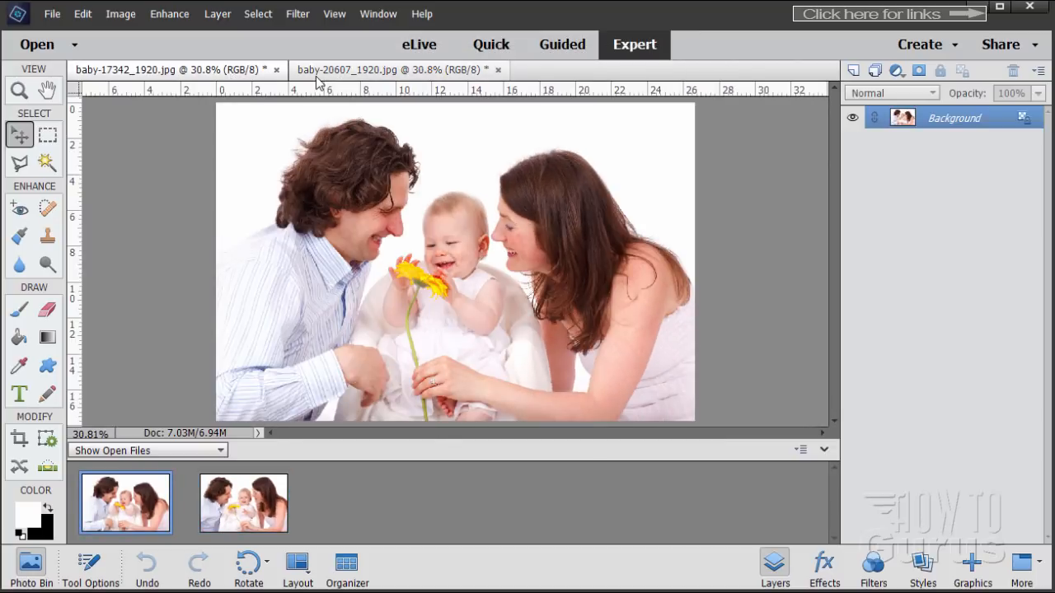
{"action": "left_click", "coordinate": [332, 73]}
{"action": "left_click", "coordinate": [238, 76]}
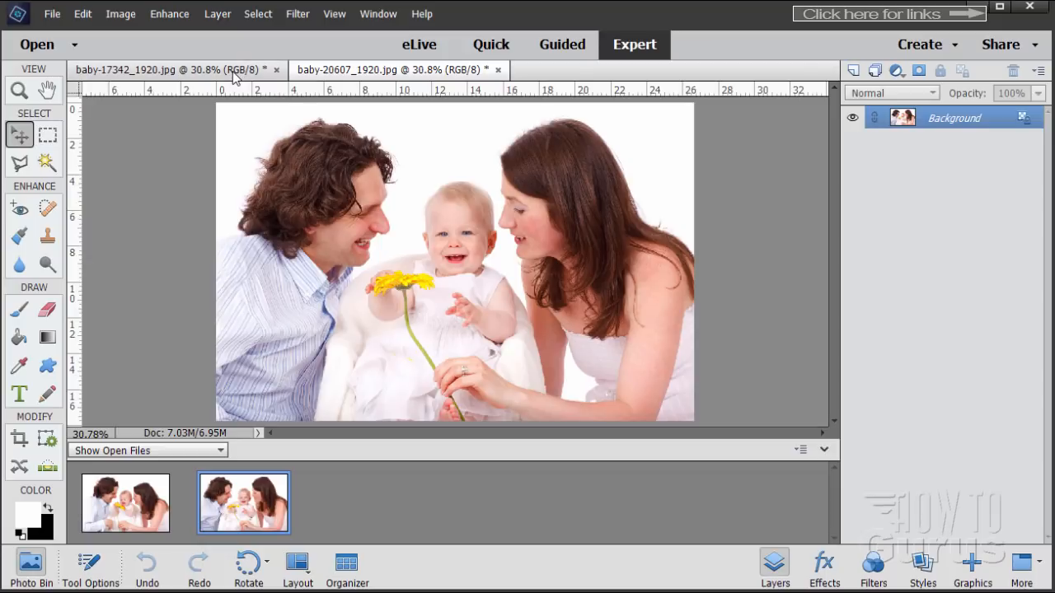
{"action": "left_click", "coordinate": [377, 75]}
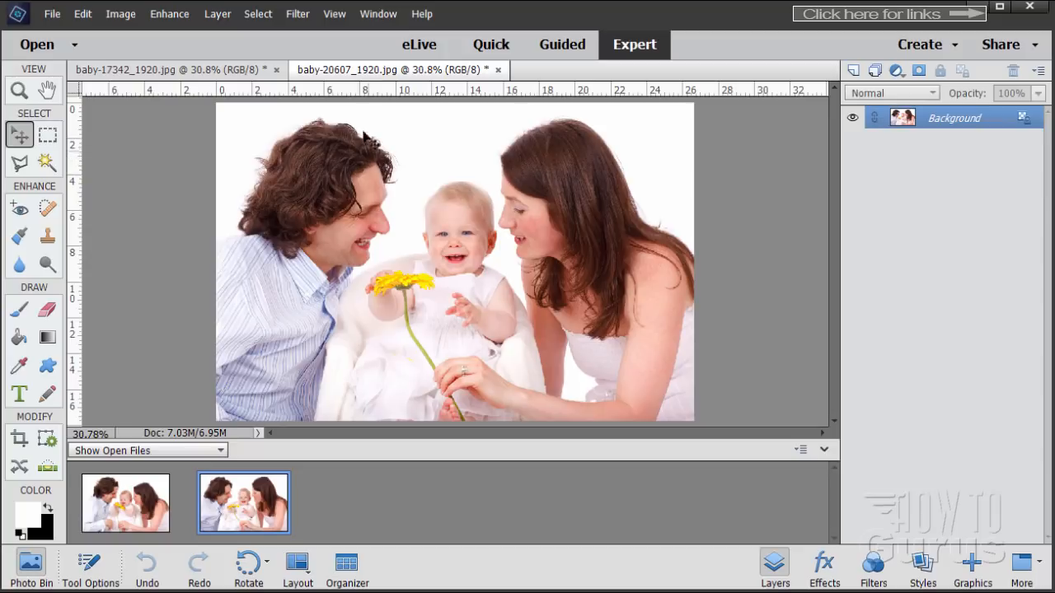
Undock baby-20607_1920.jpg into a floating window over the other photo
{"action": "left_click_drag", "start_coordinate": [358, 72], "coordinate": [597, 211]}
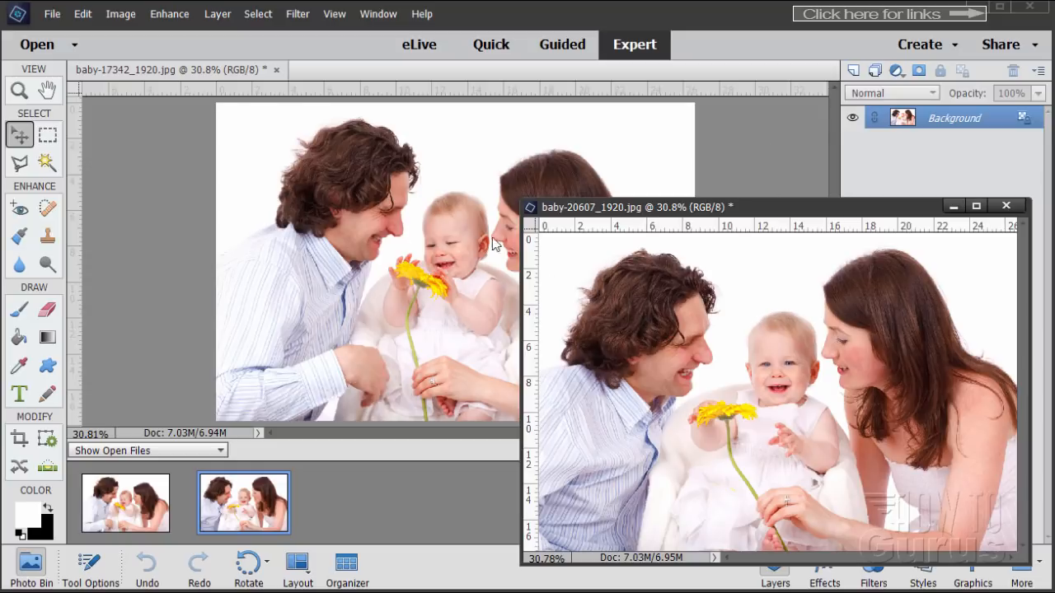
{"action": "left_click_drag", "start_coordinate": [675, 222], "coordinate": [521, 174]}
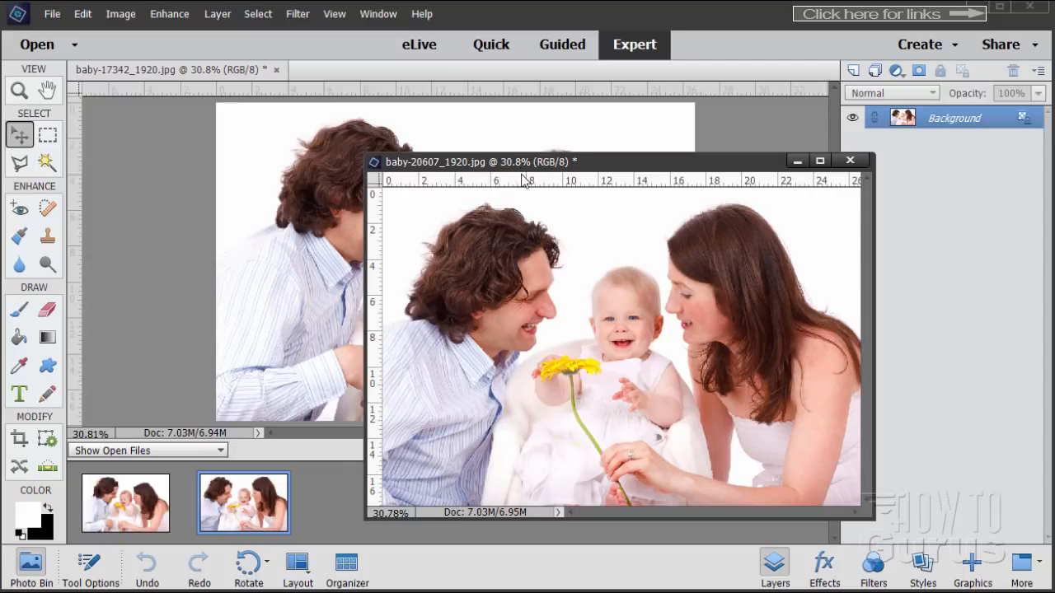
{"action": "left_click_drag", "start_coordinate": [522, 175], "coordinate": [510, 177]}
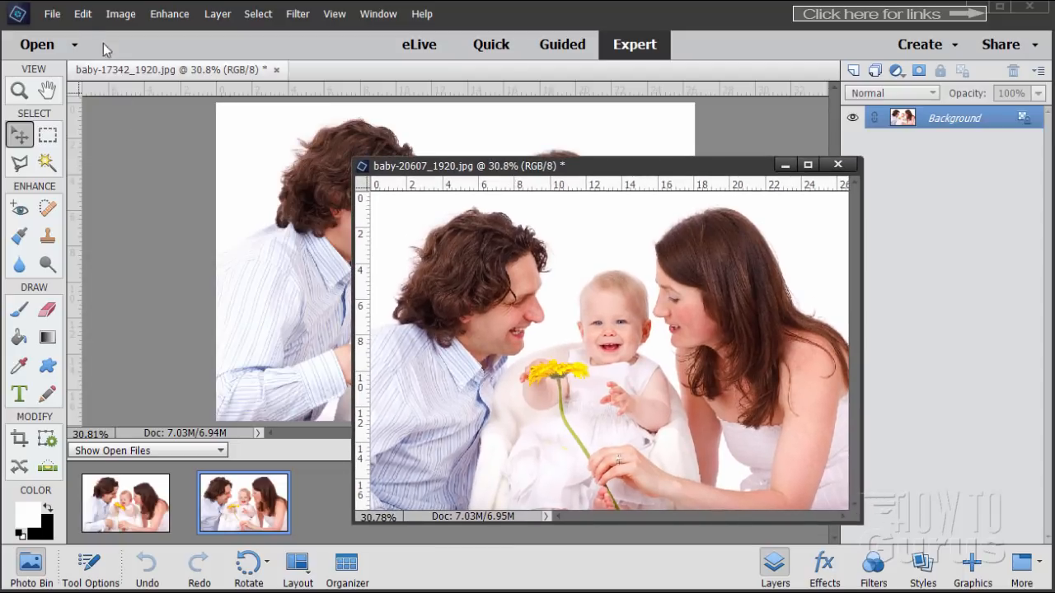
Review the General preferences for allowing floating documents in Expert mode and floating document window docking
{"action": "left_click", "coordinate": [83, 14]}
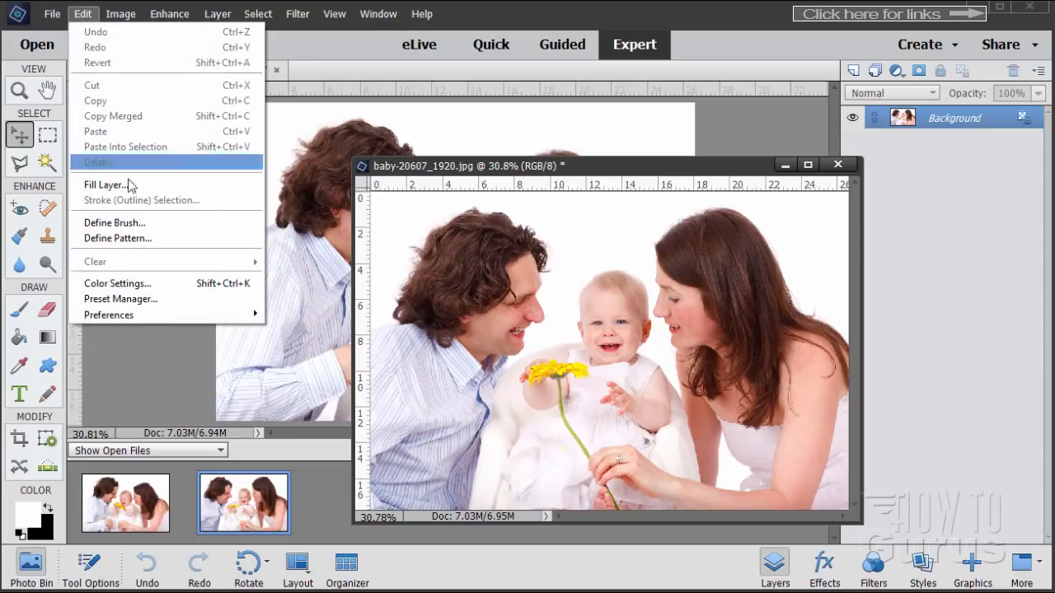
{"action": "mouse_move", "coordinate": [133, 313]}
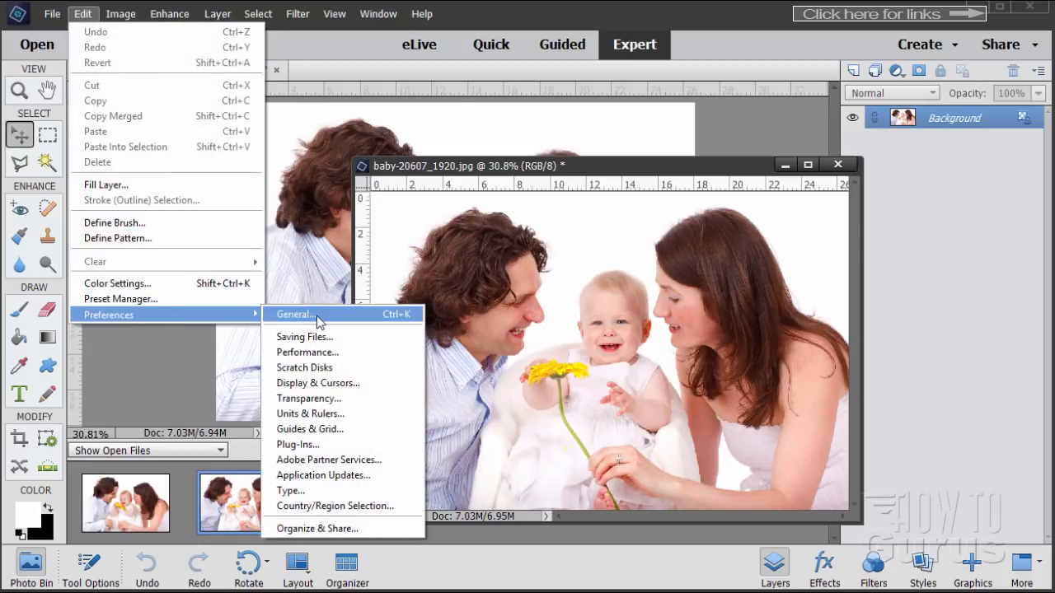
{"action": "left_click", "coordinate": [295, 321]}
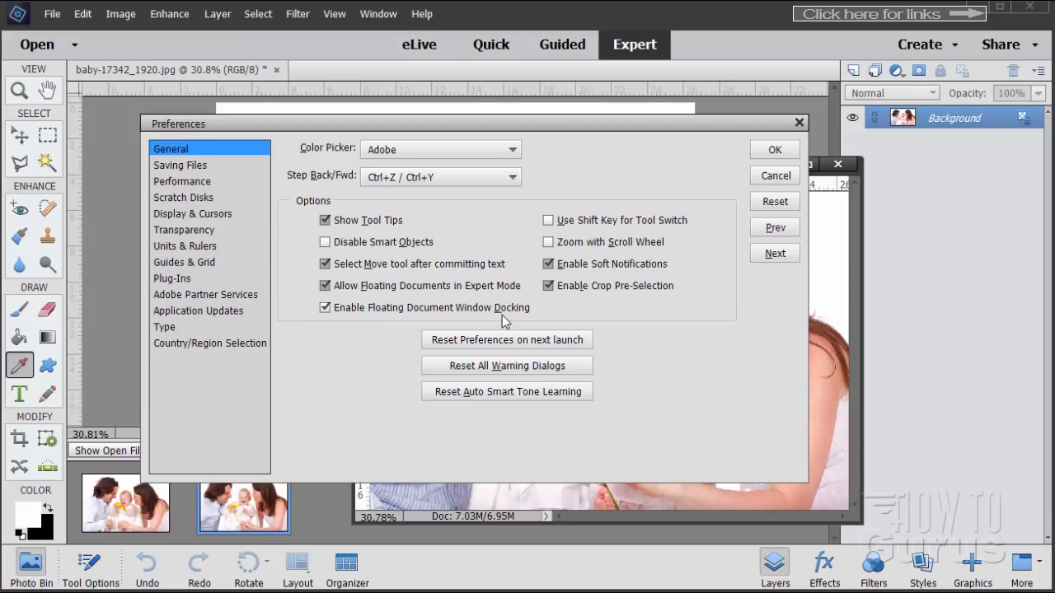
{"action": "left_click", "coordinate": [774, 149]}
Dock baby-20607_1920.jpg again, float it once more and place its window so most of baby-17342_1920.jpg stays uncovered
{"action": "left_click_drag", "start_coordinate": [636, 174], "coordinate": [495, 82]}
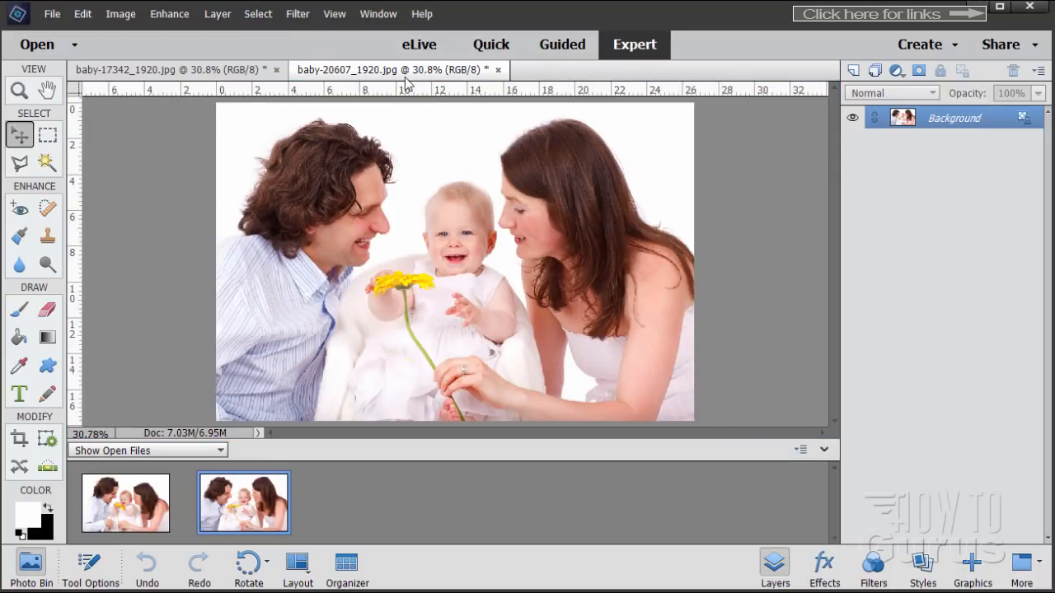
{"action": "left_click_drag", "start_coordinate": [404, 72], "coordinate": [565, 175]}
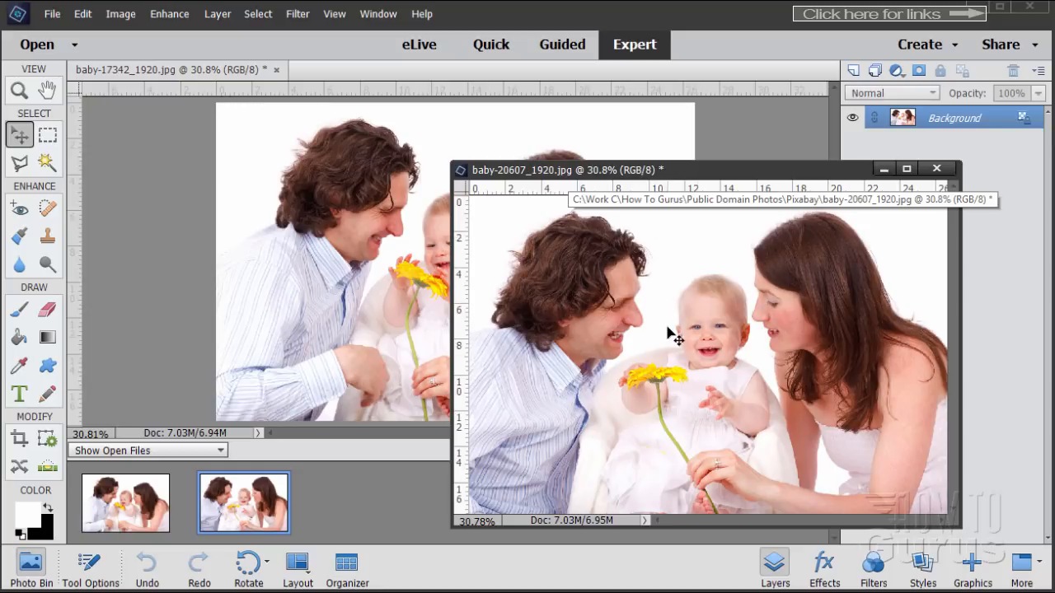
{"action": "left_click_drag", "start_coordinate": [723, 173], "coordinate": [774, 178]}
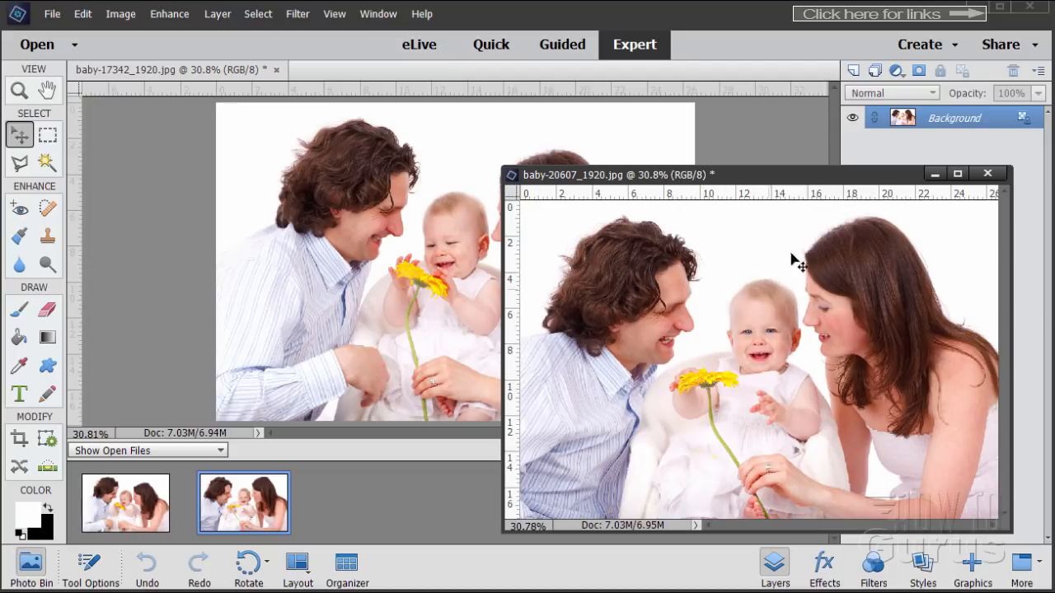
{"action": "left_click_drag", "start_coordinate": [768, 187], "coordinate": [785, 196]}
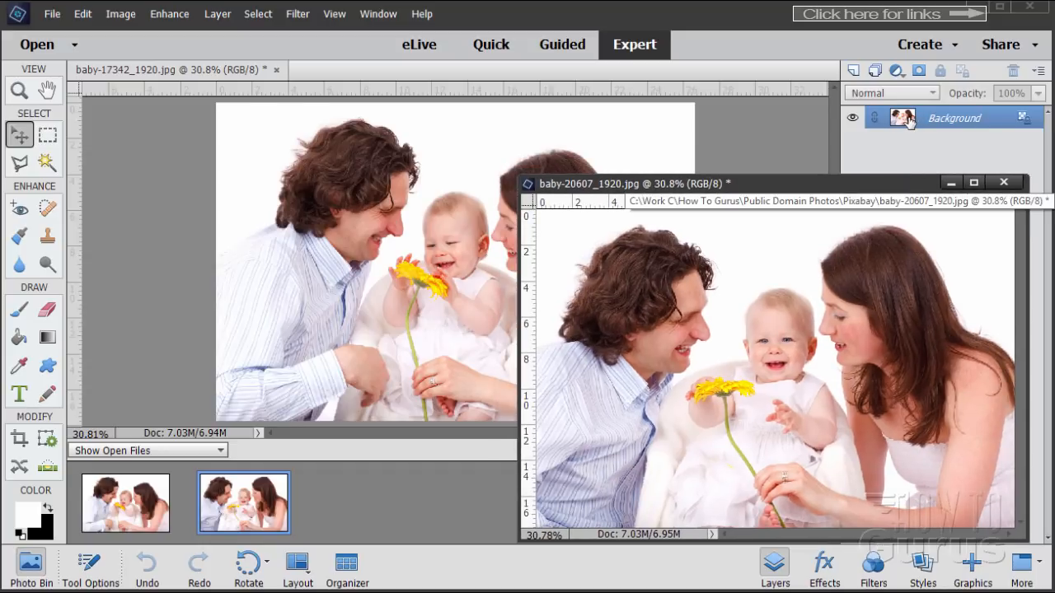
Copy the Background layer of baby-20607_1920.jpg into baby-17342_1920.jpg as a new layer filling the canvas, and close baby-20607_1920.jpg
{"action": "left_click_drag", "start_coordinate": [900, 124], "coordinate": [413, 206]}
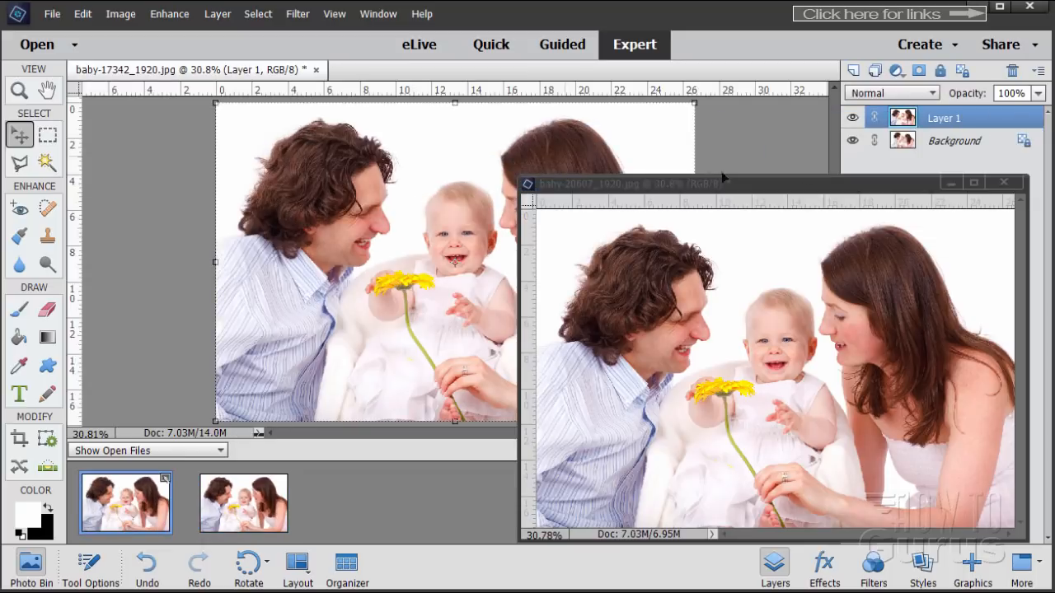
{"action": "left_click_drag", "start_coordinate": [747, 188], "coordinate": [772, 190]}
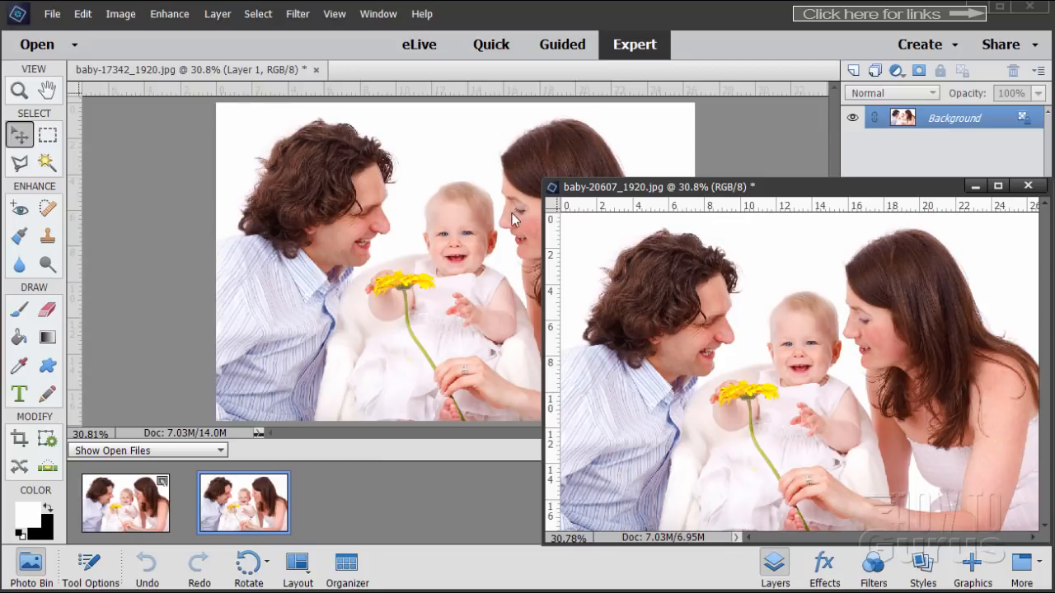
{"action": "left_click", "coordinate": [1028, 187]}
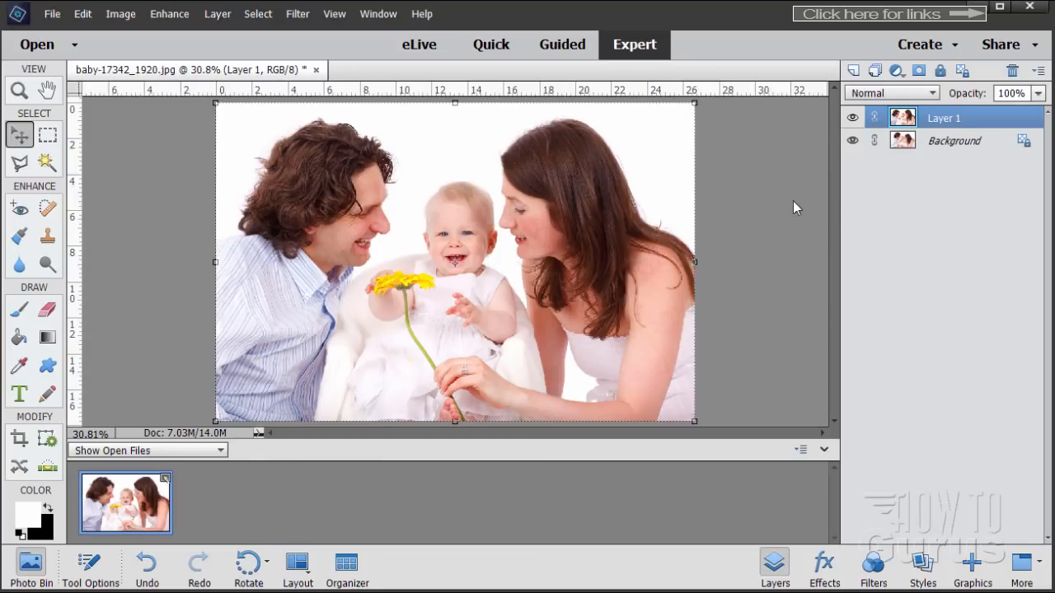
Toggle the visibility of Layer 1 repeatedly to compare its alignment with the Background photo, leaving the layer shown
{"action": "left_click", "coordinate": [853, 118]}
{"action": "left_click", "coordinate": [853, 118]}
{"action": "left_click", "coordinate": [853, 118]}
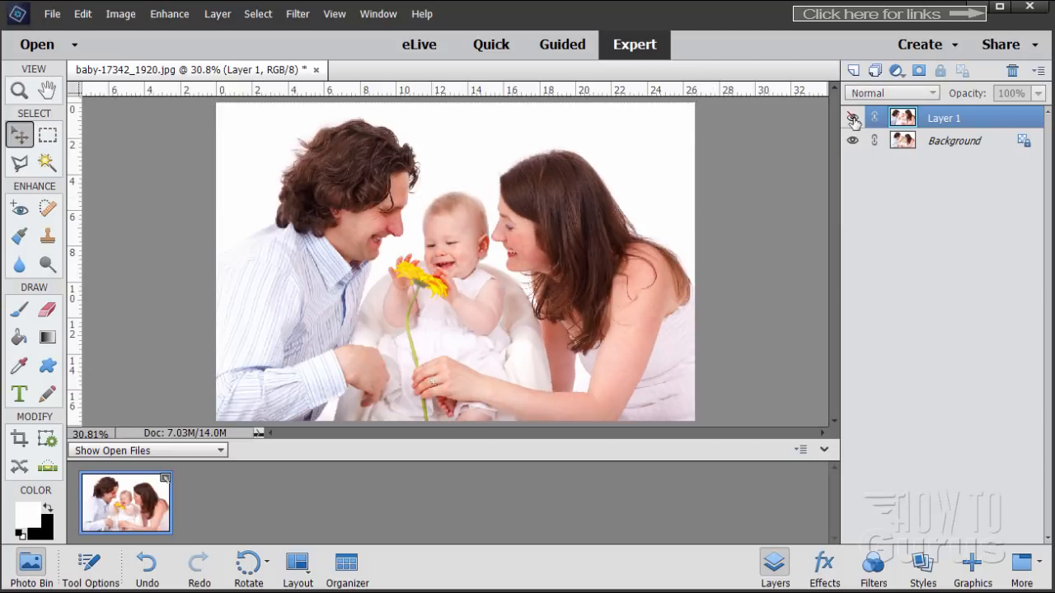
{"action": "left_click", "coordinate": [853, 117]}
{"action": "left_click", "coordinate": [853, 118]}
{"action": "left_click", "coordinate": [853, 118]}
{"action": "left_click", "coordinate": [853, 117]}
{"action": "left_click", "coordinate": [853, 118]}
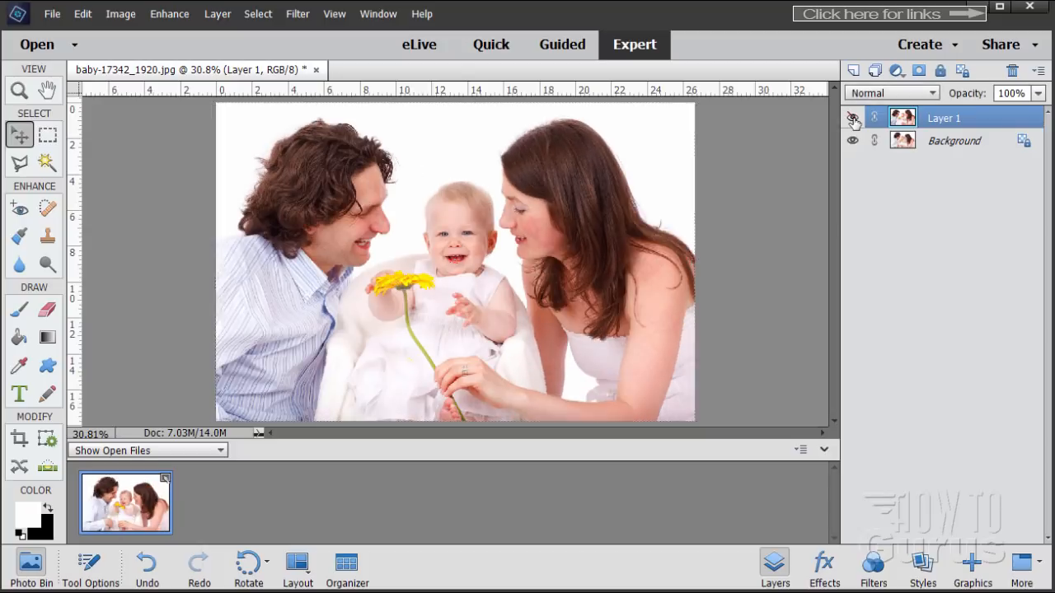
{"action": "left_click", "coordinate": [854, 118]}
{"action": "left_click", "coordinate": [853, 117]}
{"action": "left_click", "coordinate": [853, 118]}
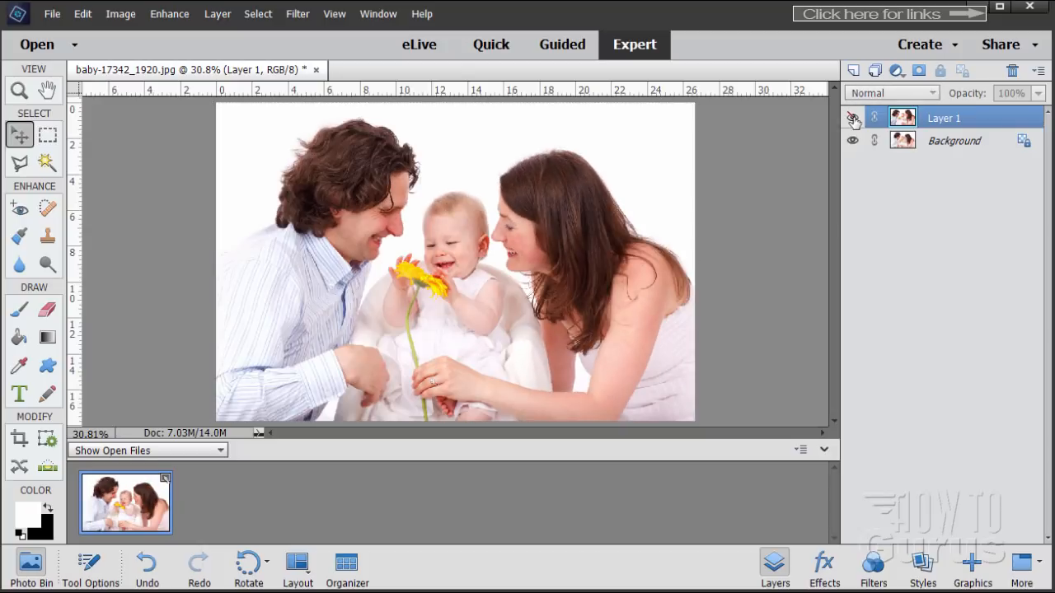
{"action": "left_click", "coordinate": [853, 118]}
{"action": "left_click", "coordinate": [853, 118]}
{"action": "left_click", "coordinate": [853, 118]}
{"action": "left_click", "coordinate": [853, 118]}
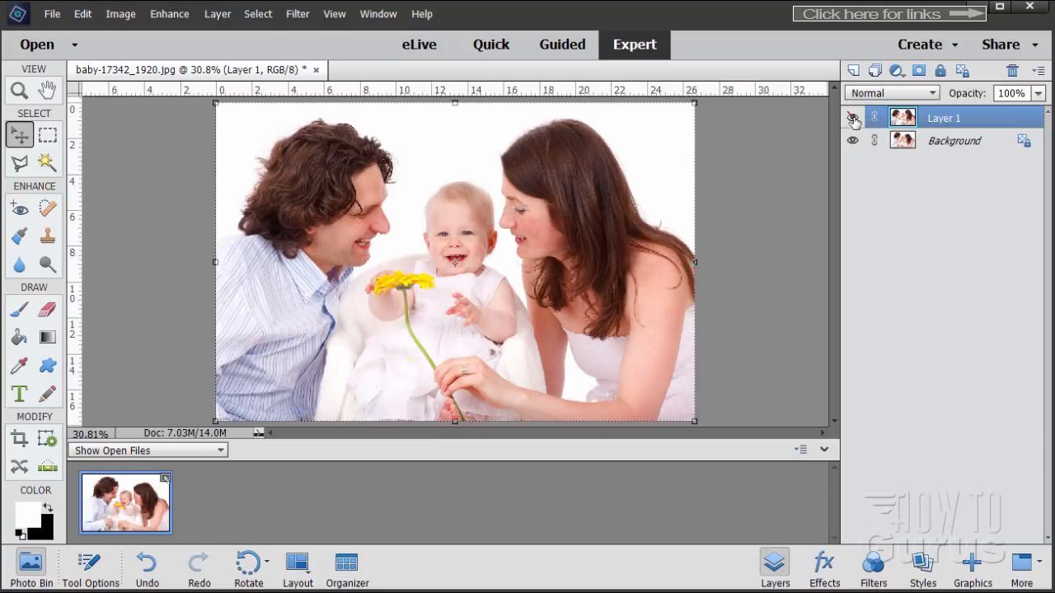
{"action": "left_click", "coordinate": [853, 118]}
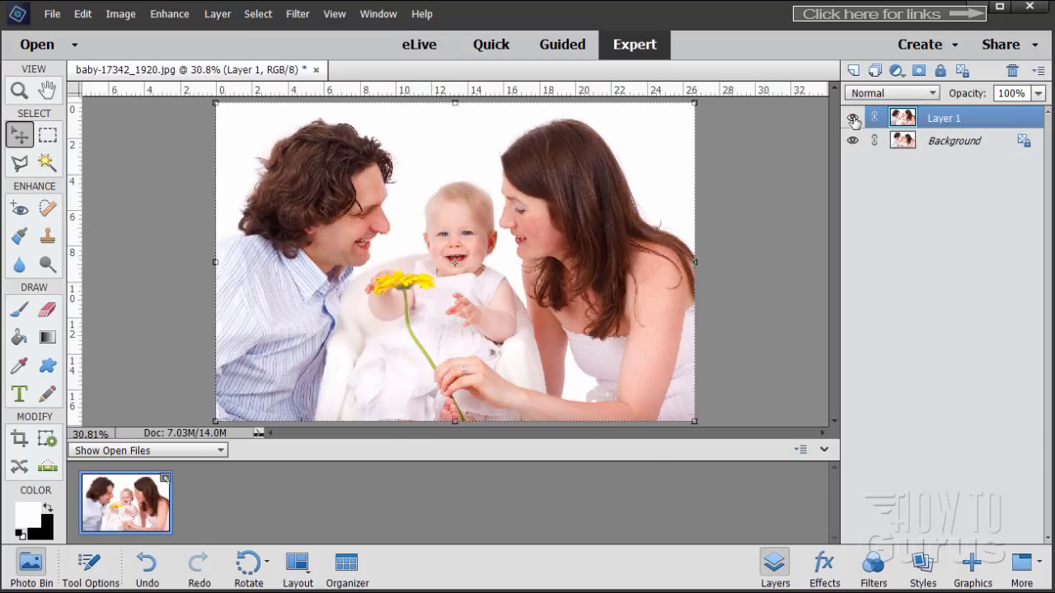
Hide and show Layer 1 again to compare the two babies' head positions, leaving the layer shown
{"action": "left_click", "coordinate": [853, 118]}
{"action": "left_click", "coordinate": [853, 118]}
{"action": "left_click", "coordinate": [853, 117]}
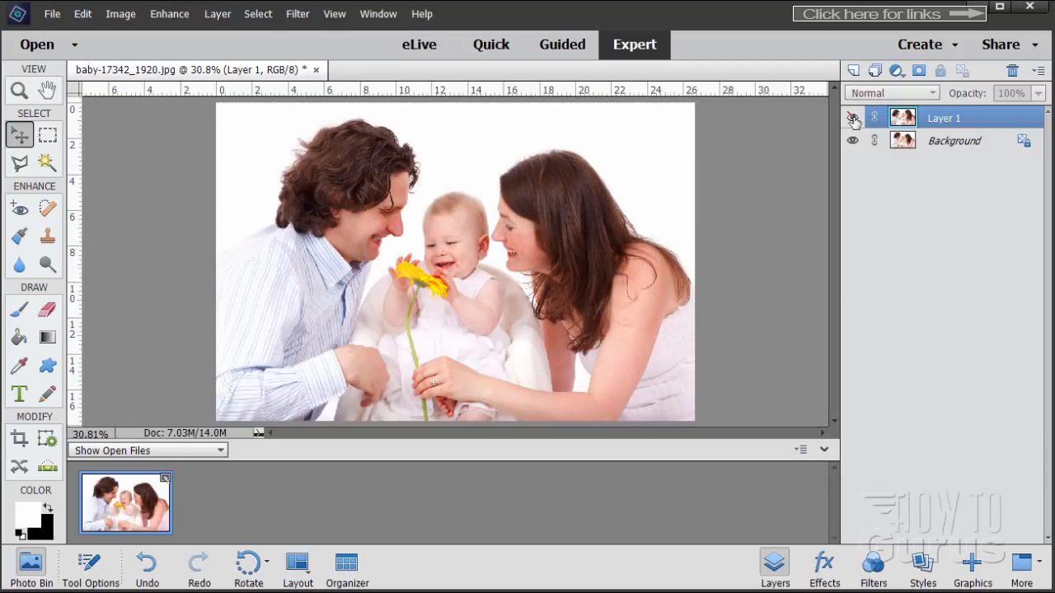
{"action": "left_click", "coordinate": [853, 118]}
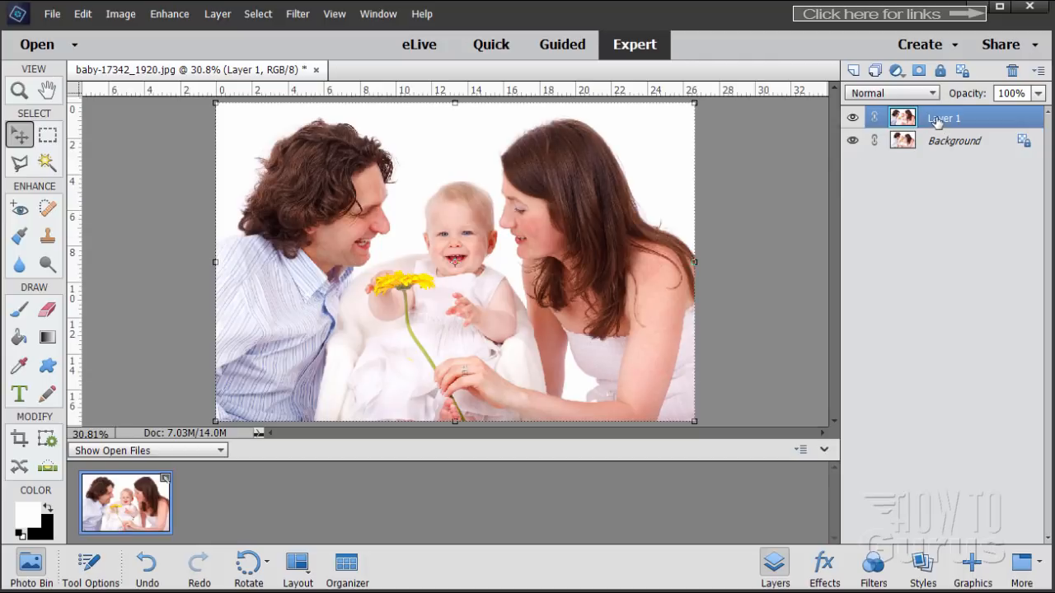
Set Layer 1's opacity to 50% and move the layer so the baby's head overlaps the one in the Background photo
{"action": "left_click", "coordinate": [1038, 93]}
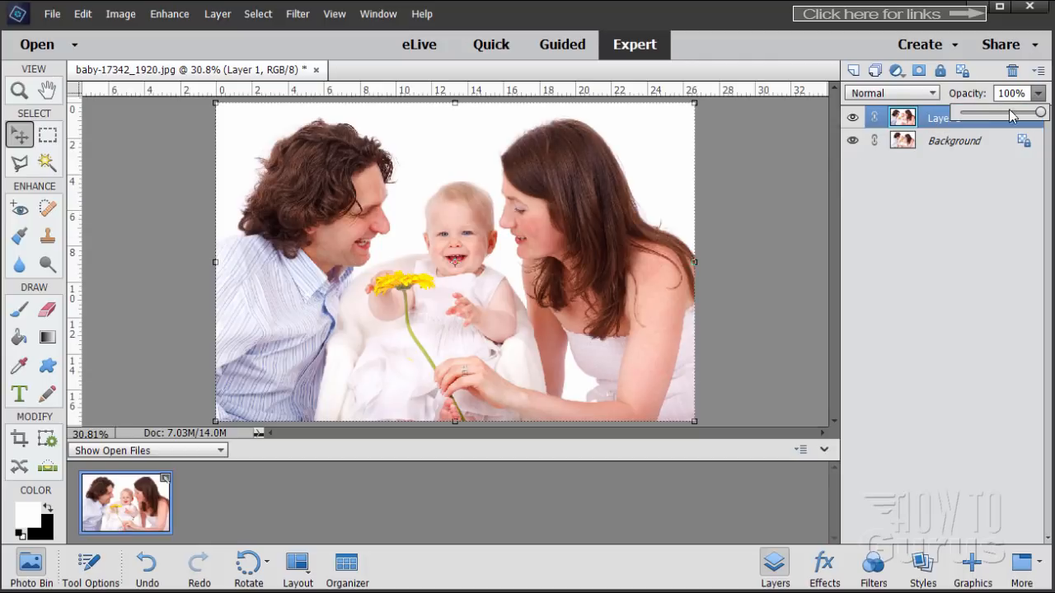
{"action": "left_click_drag", "start_coordinate": [1034, 113], "coordinate": [1006, 120]}
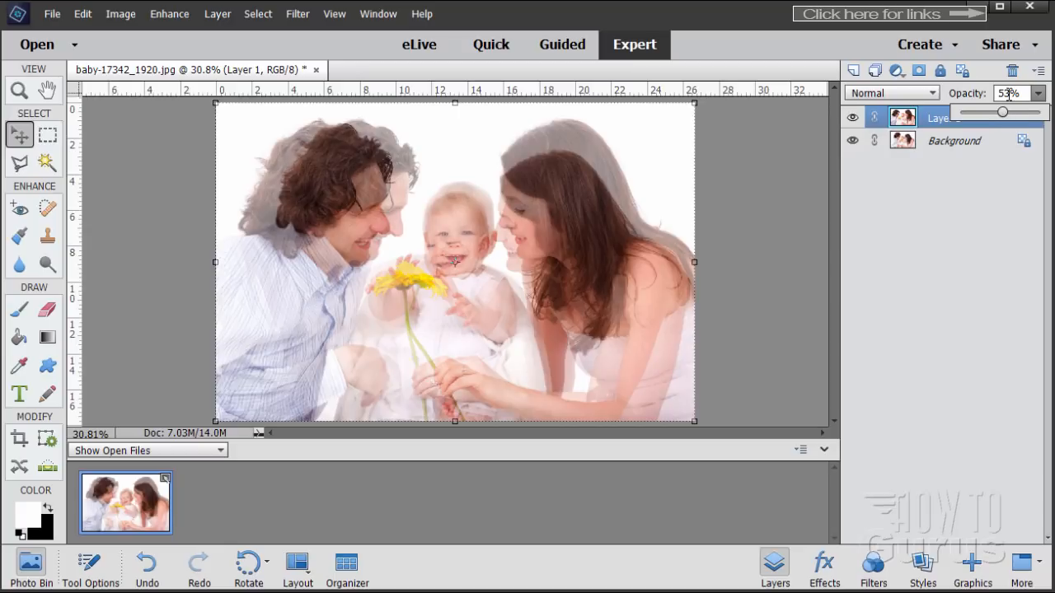
{"action": "left_click", "coordinate": [1025, 92]}
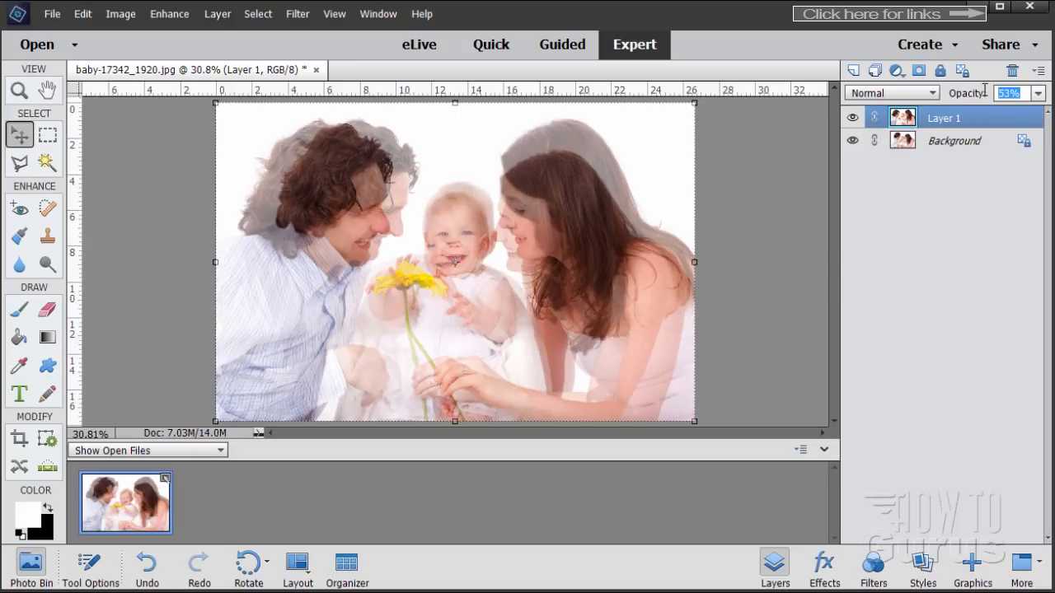
{"action": "type", "text": "50"}
{"action": "mouse_move", "coordinate": [550, 233]}
{"action": "left_mouse_down"}
{"action": "mouse_move", "coordinate": [559, 250]}
{"action": "mouse_move", "coordinate": [533, 260]}
{"action": "mouse_move", "coordinate": [524, 224]}
{"action": "mouse_move", "coordinate": [538, 237]}
{"action": "left_mouse_up"}
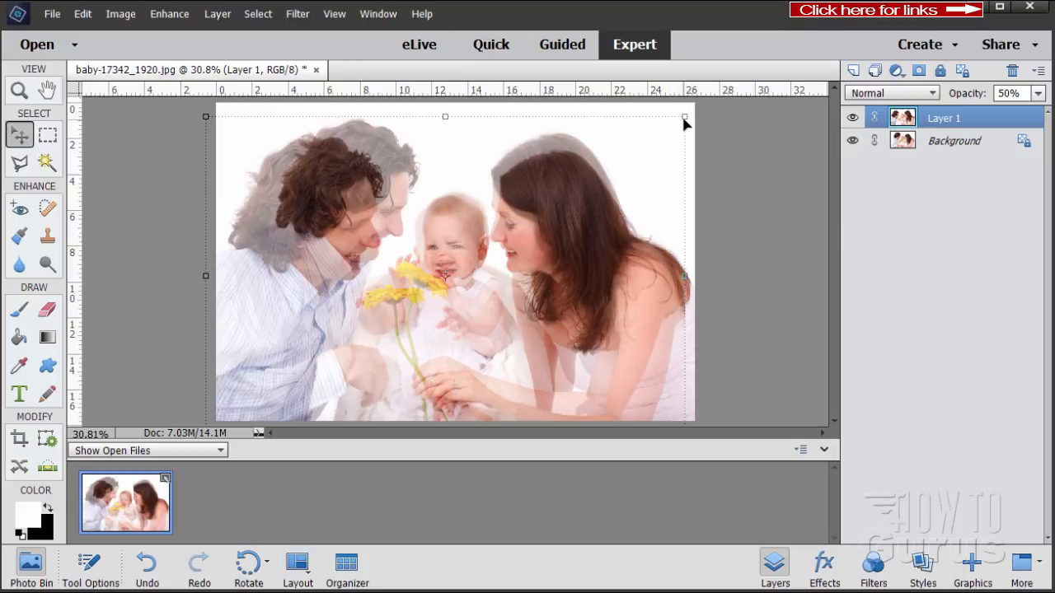
{"action": "left_click_drag", "start_coordinate": [684, 119], "coordinate": [623, 171]}
{"action": "left_click_drag", "start_coordinate": [568, 223], "coordinate": [573, 212]}
{"action": "left_click_drag", "start_coordinate": [676, 124], "coordinate": [663, 134]}
{"action": "left_click_drag", "start_coordinate": [584, 219], "coordinate": [593, 213]}
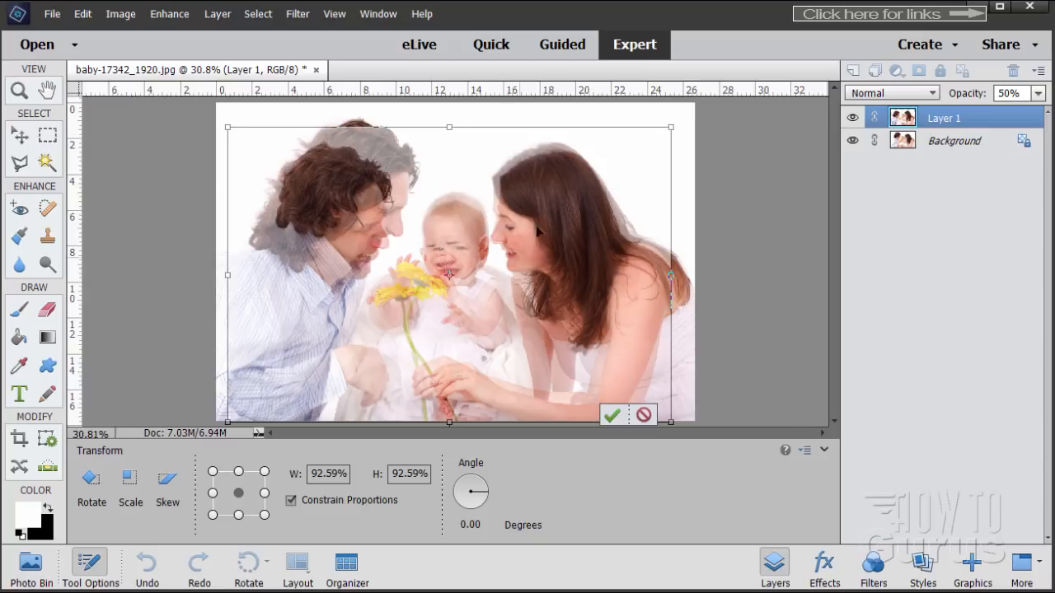
{"action": "left_click_drag", "start_coordinate": [666, 129], "coordinate": [656, 137]}
{"action": "left_click_drag", "start_coordinate": [568, 246], "coordinate": [581, 244]}
{"action": "left_click_drag", "start_coordinate": [671, 134], "coordinate": [662, 135]}
{"action": "left_click_drag", "start_coordinate": [599, 200], "coordinate": [603, 197]}
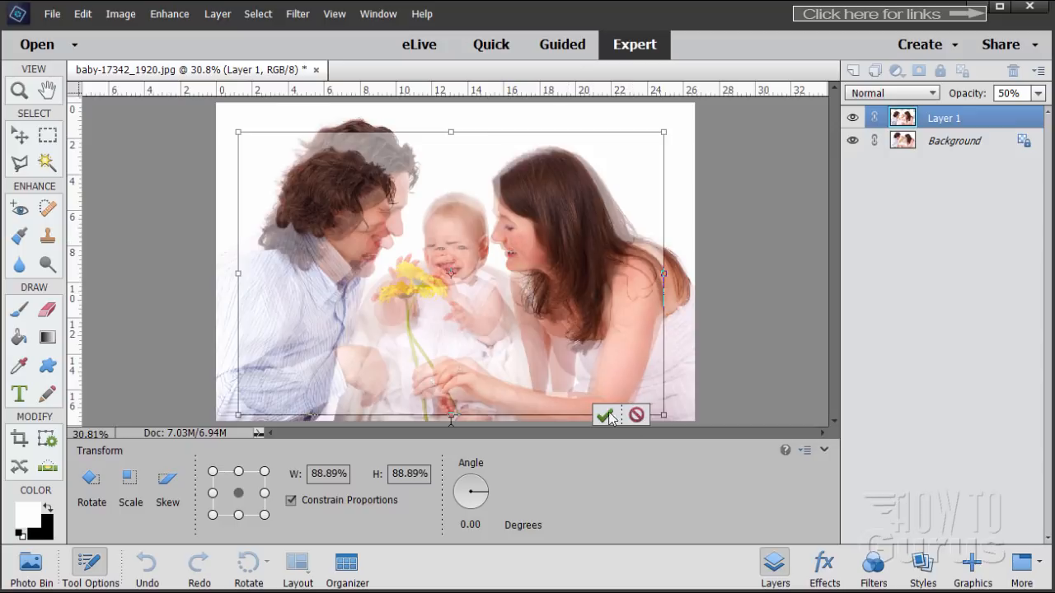
{"action": "left_click", "coordinate": [636, 415]}
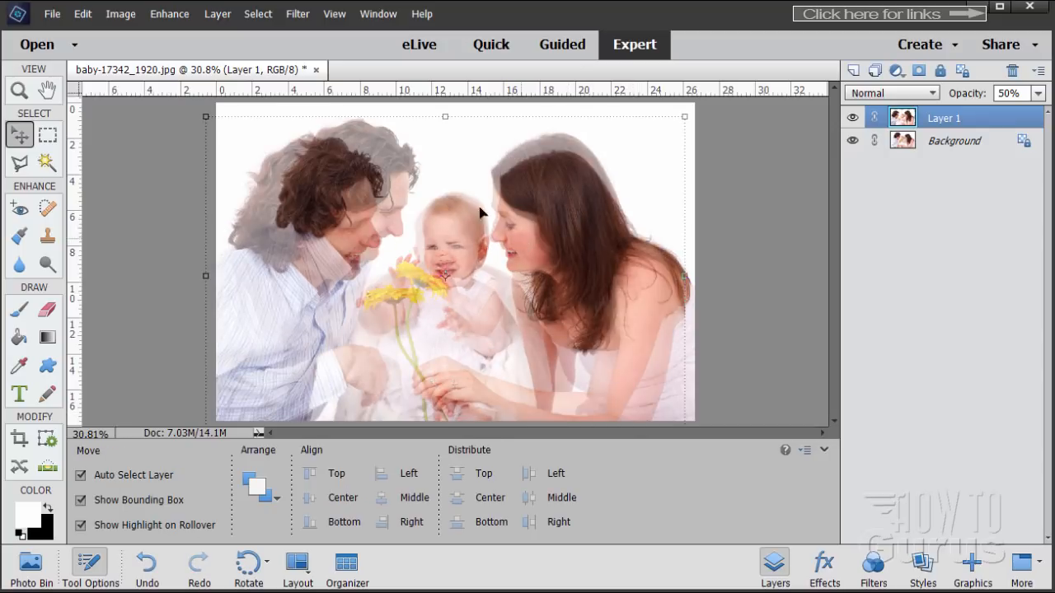
Float the baby-17342_1920.jpg window, enlarge it over most of the workspace and magnify the family to 50%
{"action": "left_click_drag", "start_coordinate": [278, 79], "coordinate": [312, 48]}
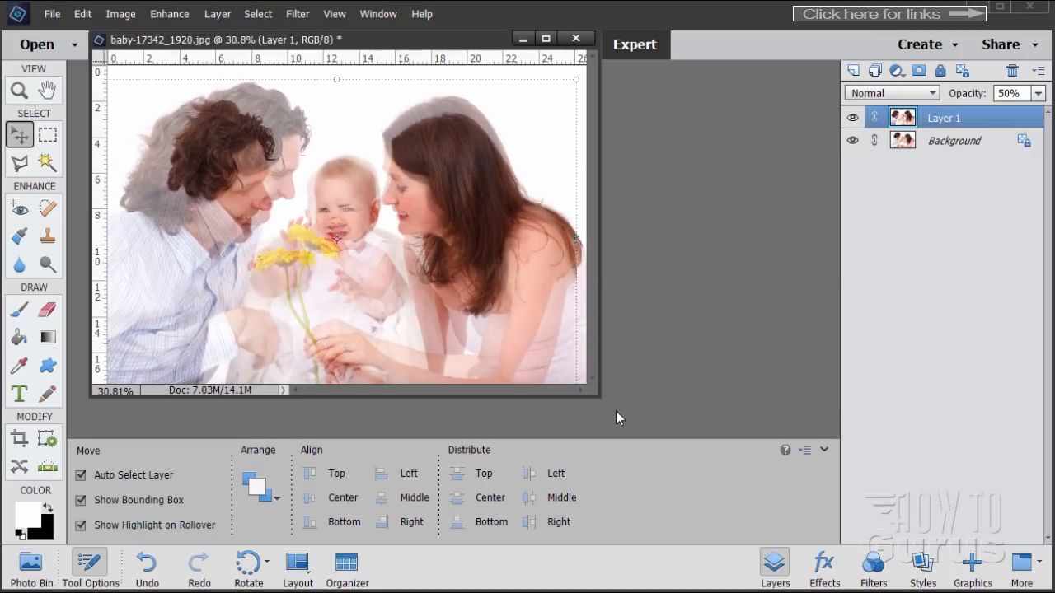
{"action": "left_click_drag", "start_coordinate": [592, 397], "coordinate": [805, 572]}
{"action": "left_click", "coordinate": [19, 91]}
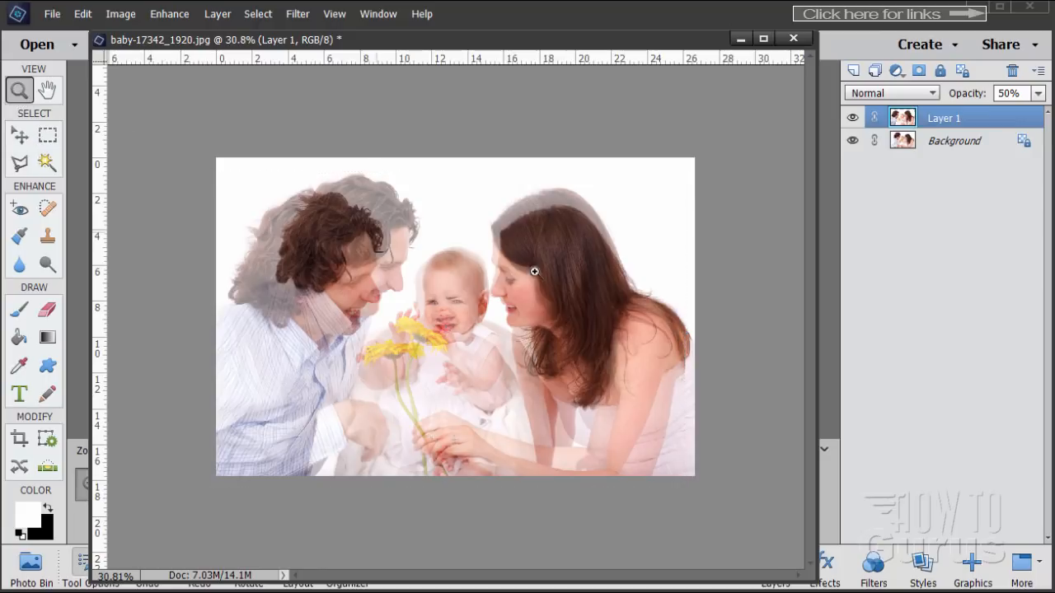
{"action": "left_click", "coordinate": [537, 281]}
{"action": "left_click", "coordinate": [537, 281]}
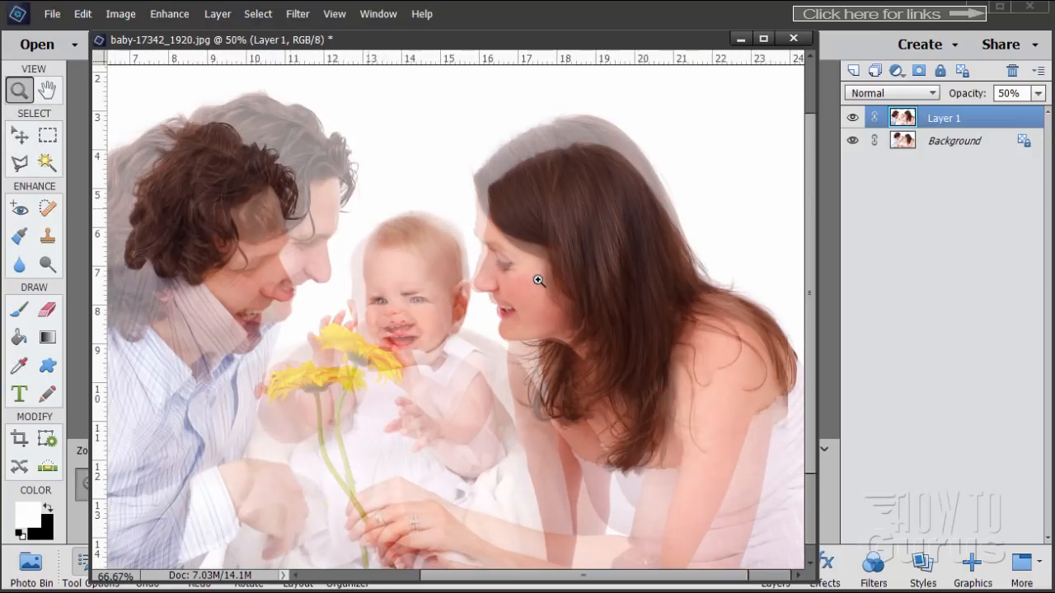
{"action": "left_click", "coordinate": [624, 311]}
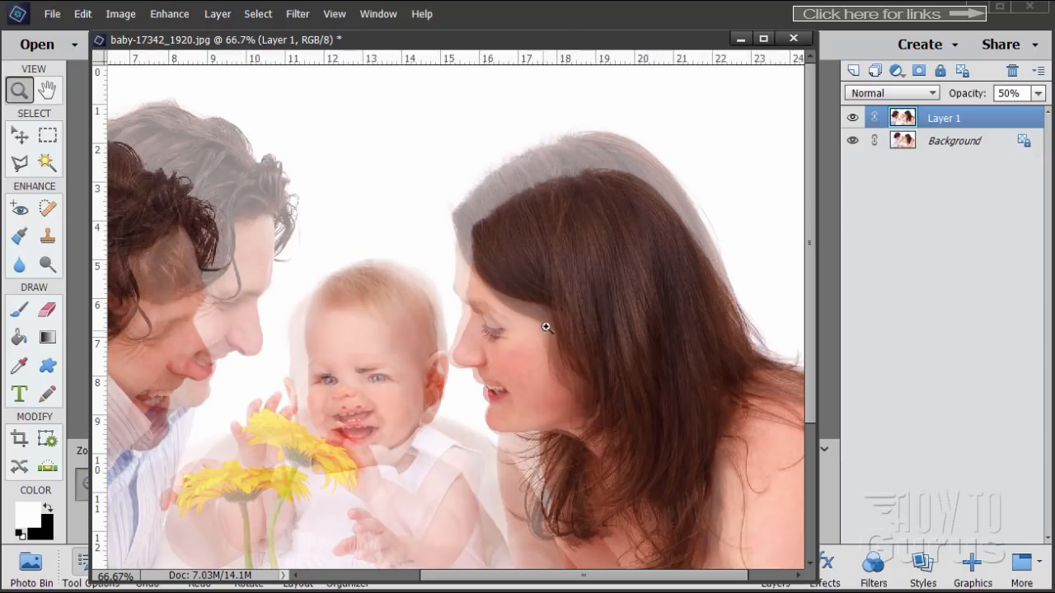
{"action": "left_click", "coordinate": [581, 266], "text": "alt"}
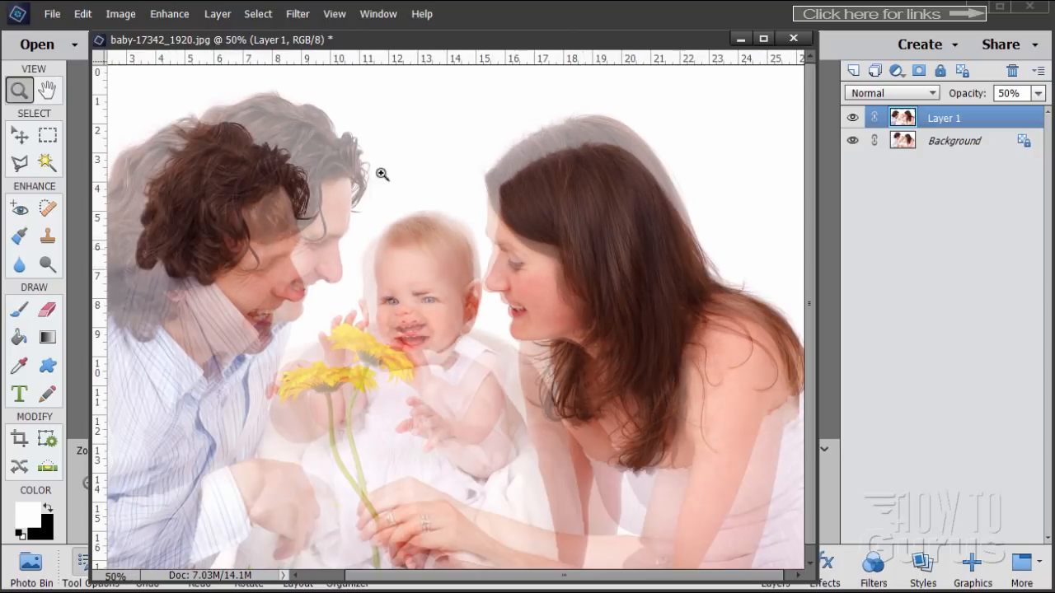
Scale Layer 1 down proportionally and position it so the baby's head and facial features match the Background photo, applying the transform
{"action": "left_click", "coordinate": [20, 135]}
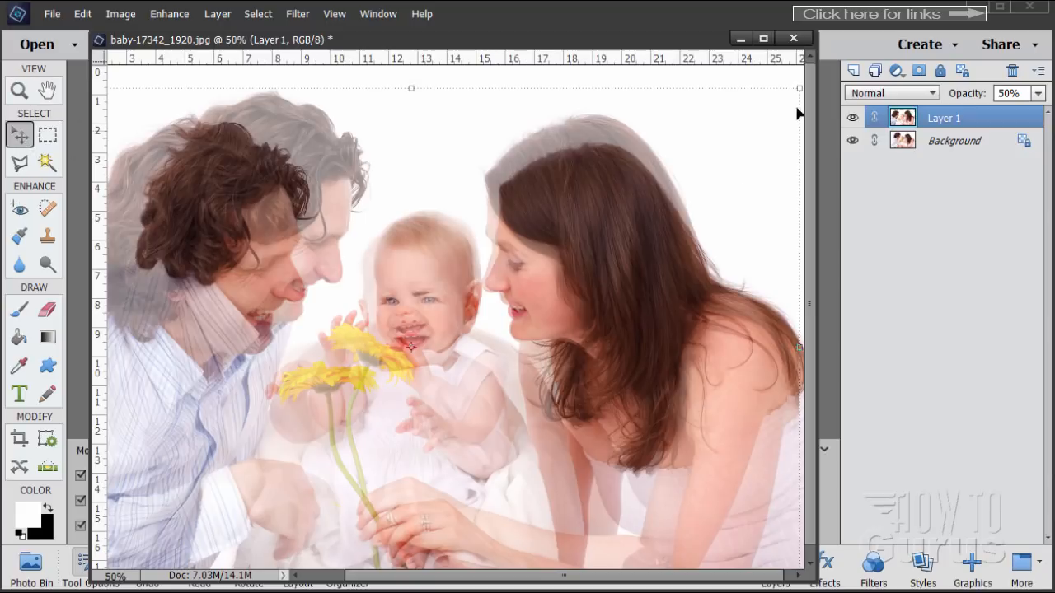
{"action": "left_click_drag", "start_coordinate": [816, 129], "coordinate": [839, 128]}
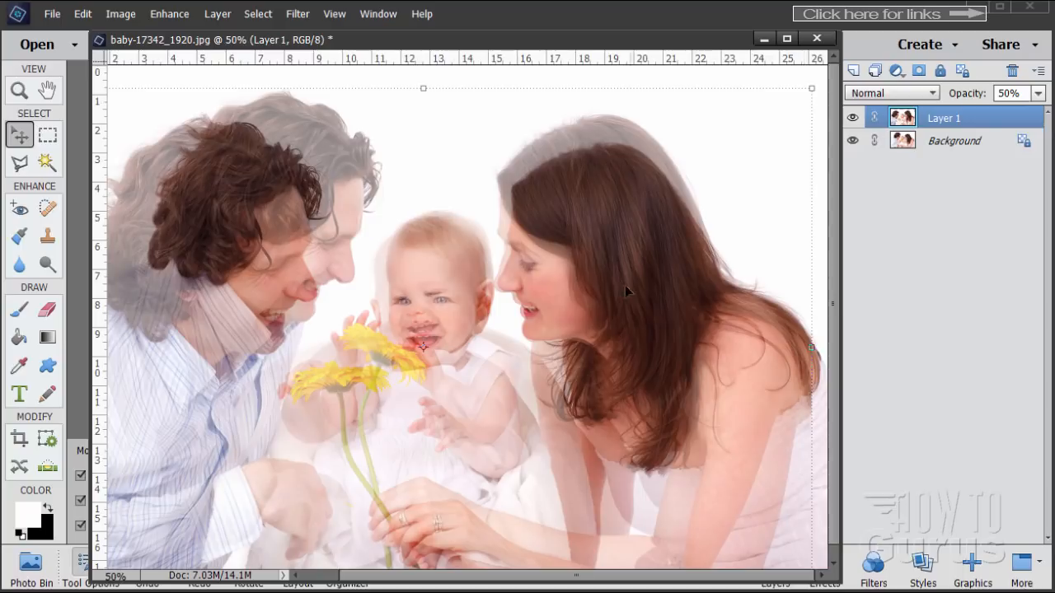
{"action": "left_click_drag", "start_coordinate": [555, 314], "coordinate": [555, 310]}
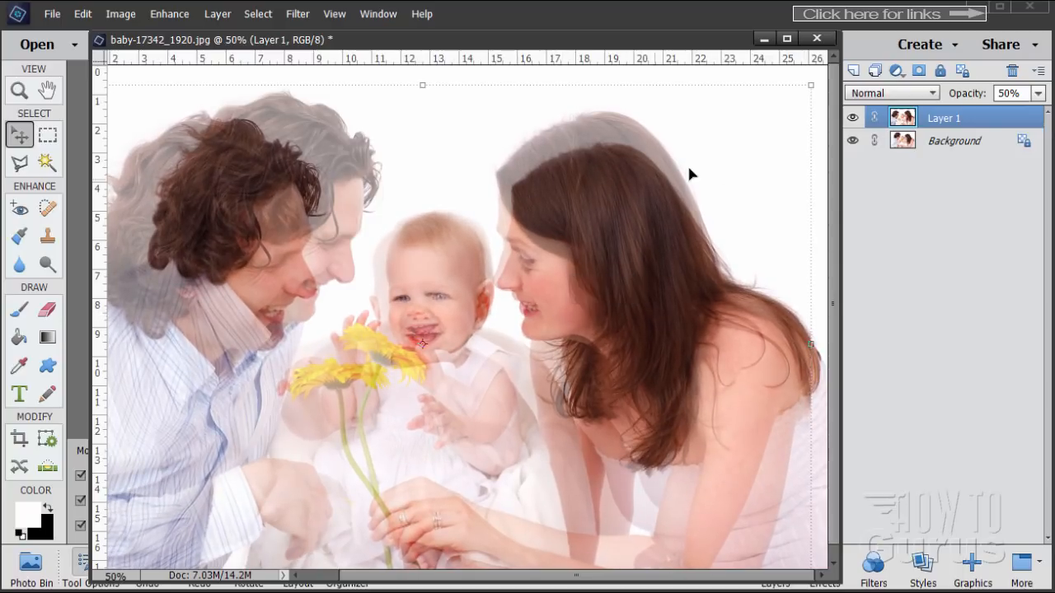
{"action": "left_click_drag", "start_coordinate": [811, 84], "coordinate": [730, 137]}
{"action": "left_click_drag", "start_coordinate": [545, 320], "coordinate": [586, 295]}
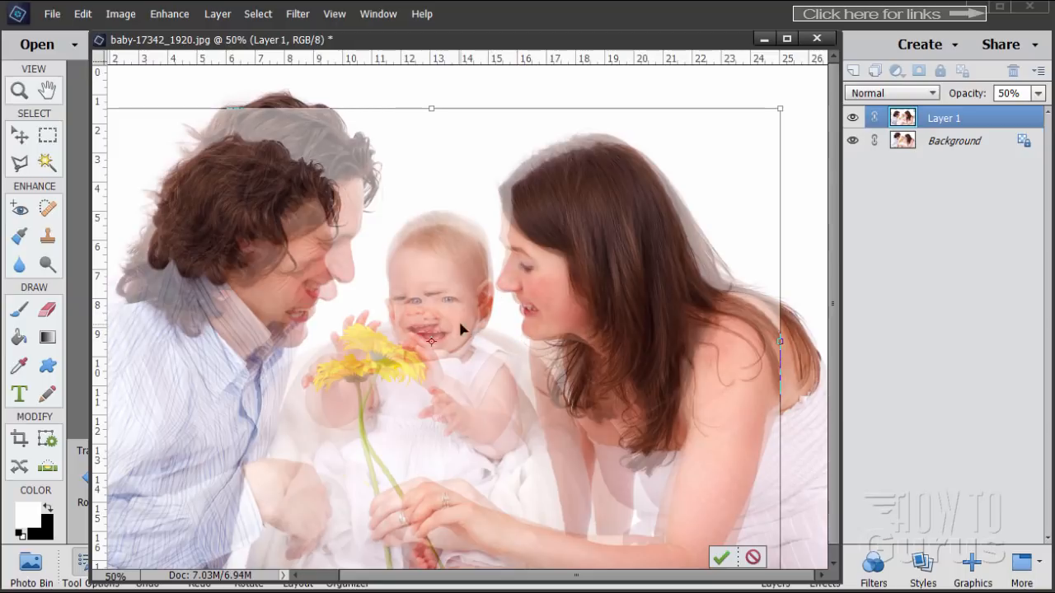
{"action": "left_click_drag", "start_coordinate": [485, 338], "coordinate": [483, 328]}
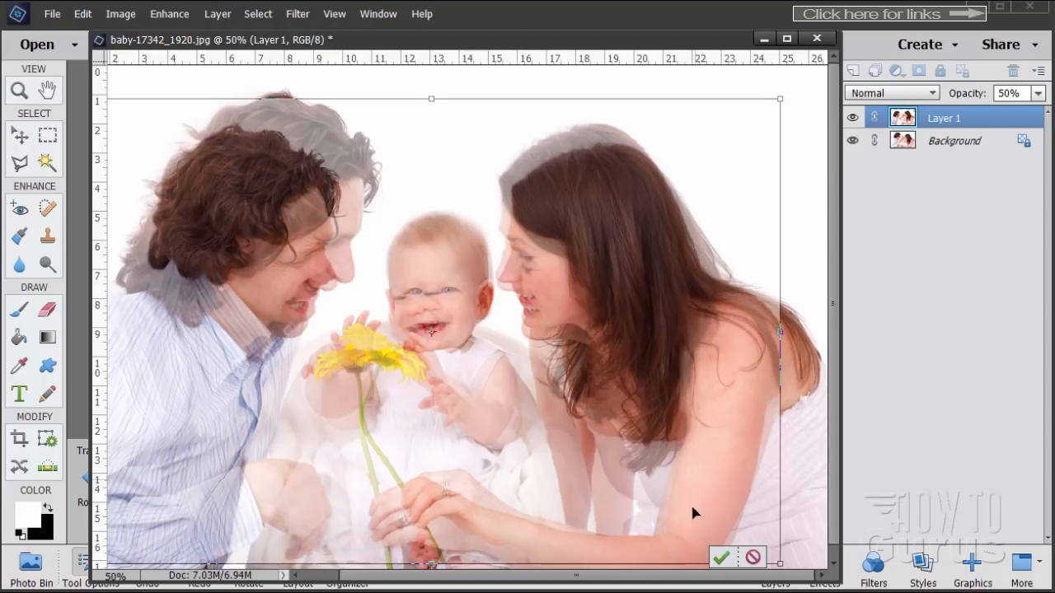
{"action": "left_click", "coordinate": [722, 558]}
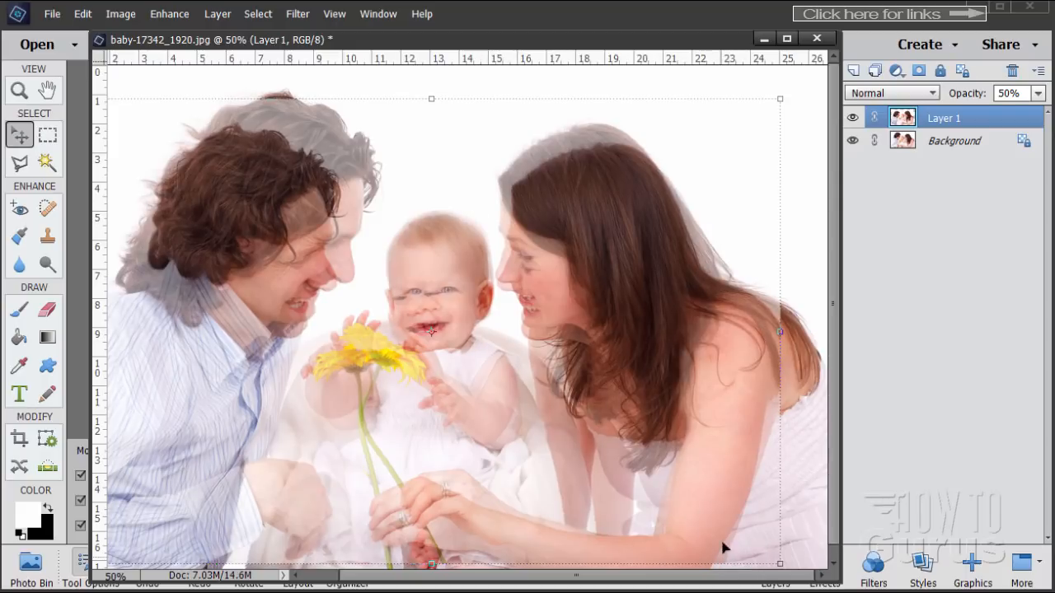
Set Layer 1's opacity to 100% and toggle its visibility repeatedly to check the baby's head against the Background photo
{"action": "left_click", "coordinate": [1037, 93]}
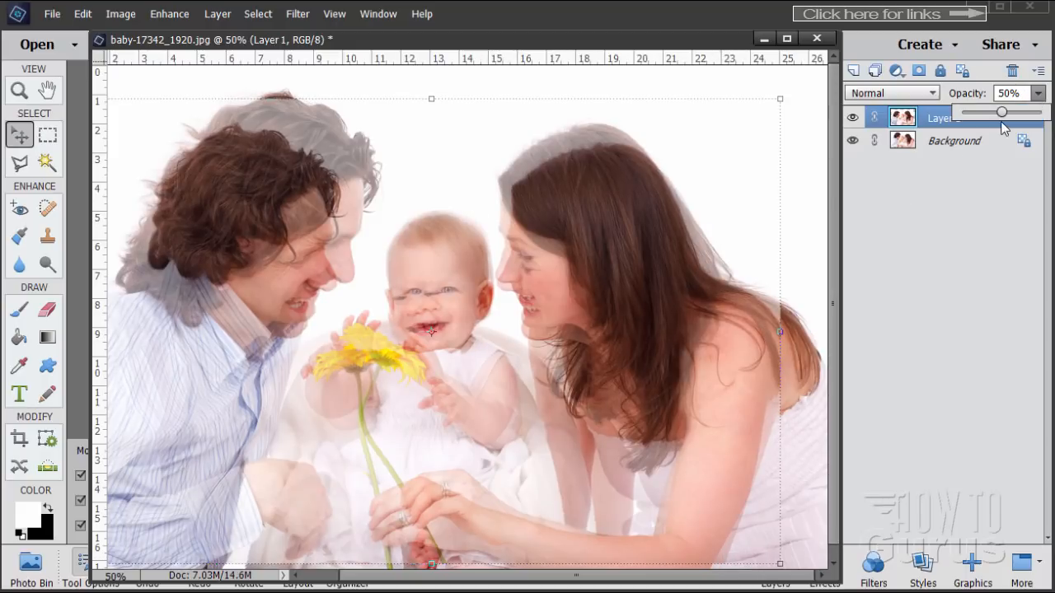
{"action": "left_click_drag", "start_coordinate": [1002, 113], "coordinate": [1043, 113]}
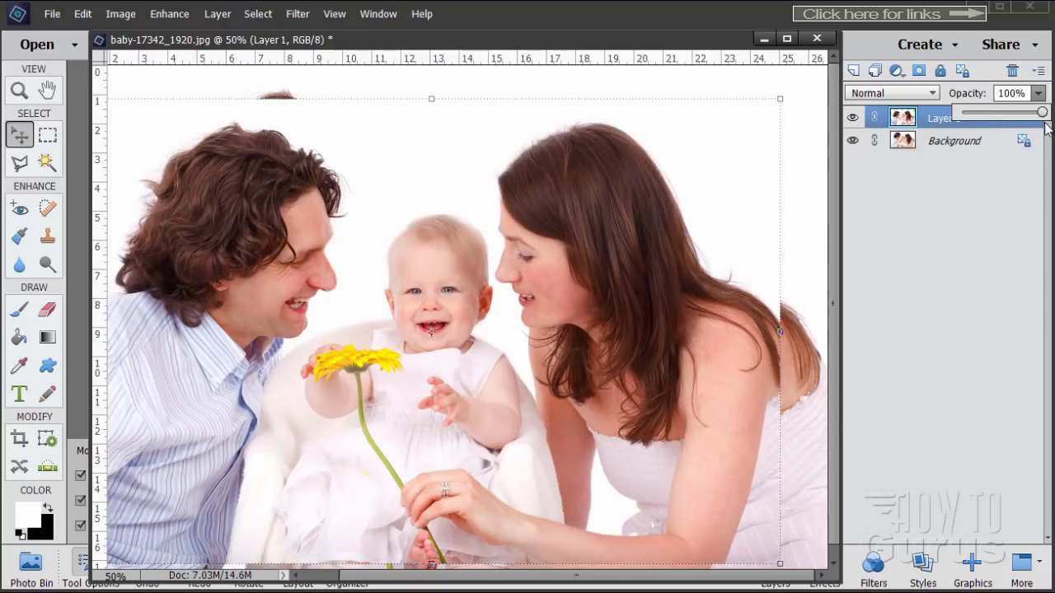
{"action": "left_click", "coordinate": [853, 118]}
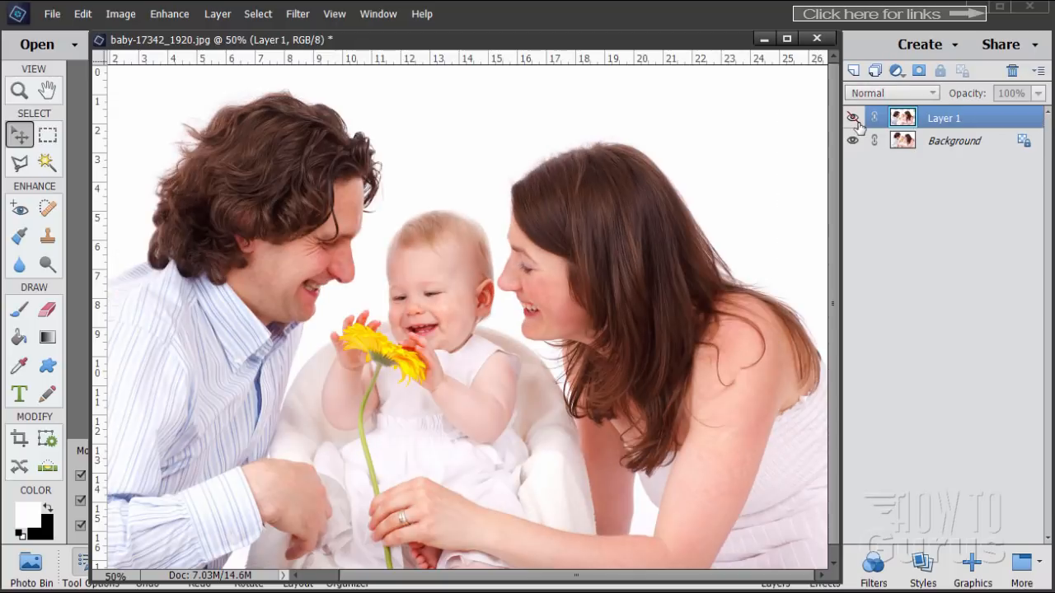
{"action": "left_click", "coordinate": [853, 118]}
{"action": "left_click", "coordinate": [853, 118]}
{"action": "left_click", "coordinate": [854, 118]}
{"action": "left_click", "coordinate": [853, 118]}
{"action": "left_click", "coordinate": [854, 118]}
{"action": "left_click", "coordinate": [853, 118]}
{"action": "left_click", "coordinate": [853, 118]}
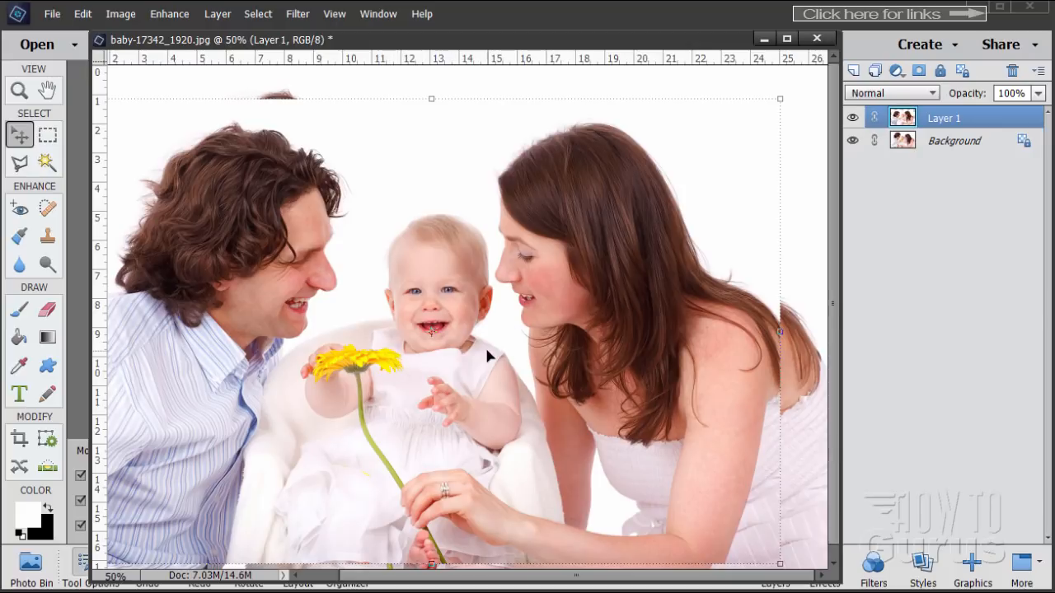
Add a layer mask to Layer 1 and select everything except the baby's head by inverting a Polygonal Lasso outline around it
{"action": "left_click", "coordinate": [919, 71]}
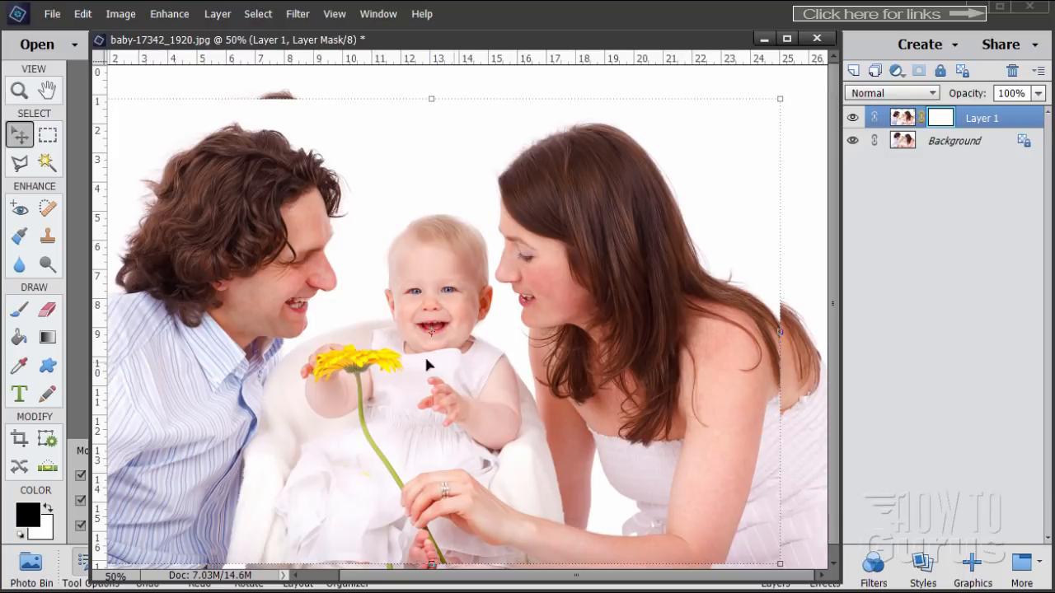
{"action": "left_click", "coordinate": [20, 163]}
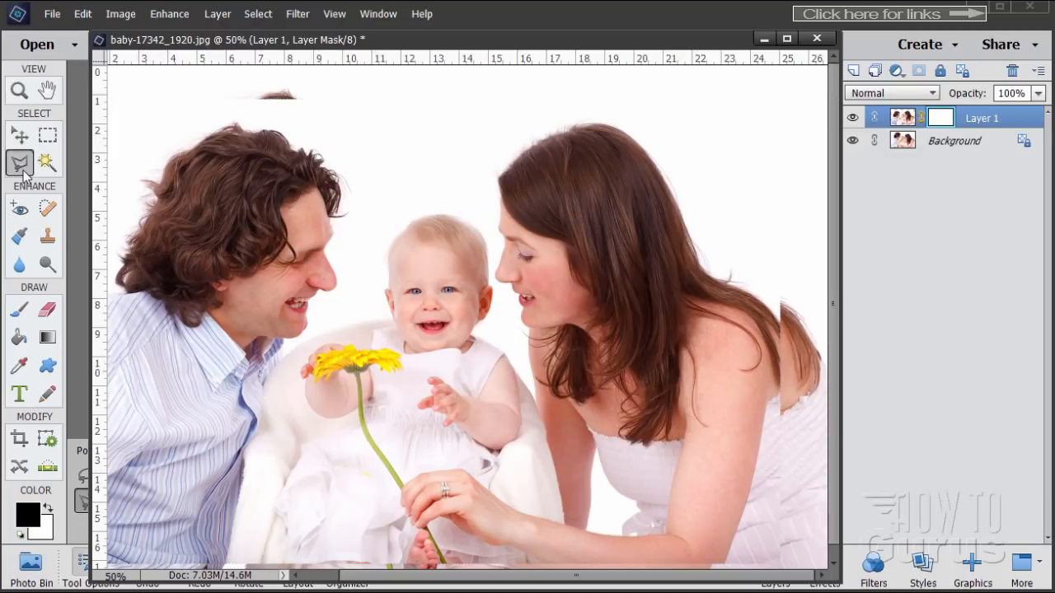
{"action": "left_click", "coordinate": [378, 295]}
{"action": "left_click", "coordinate": [381, 247]}
{"action": "left_click", "coordinate": [394, 227]}
{"action": "left_click", "coordinate": [415, 212]}
{"action": "left_click", "coordinate": [445, 205]}
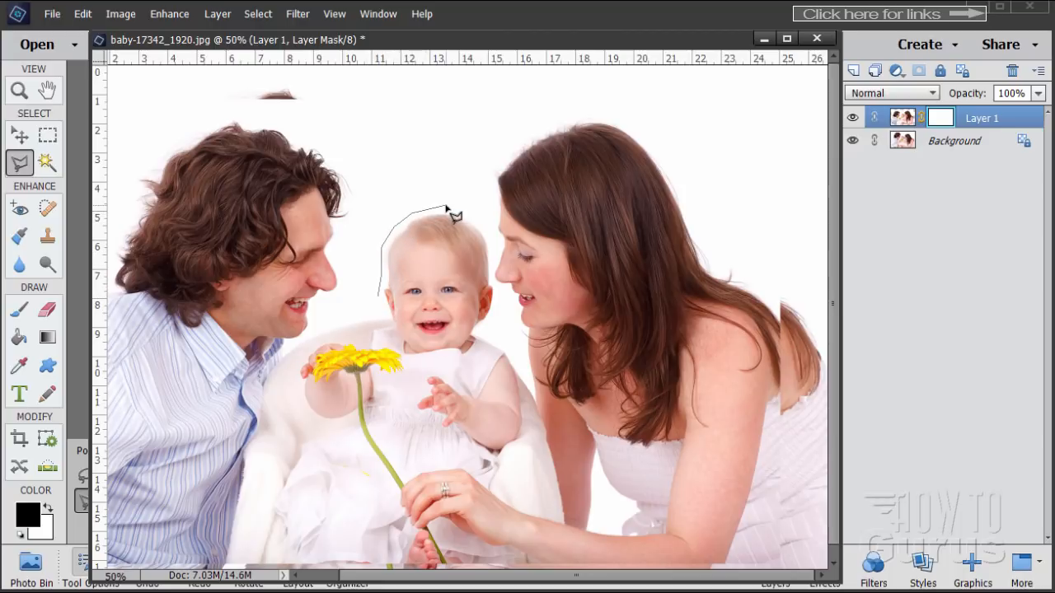
{"action": "left_click", "coordinate": [485, 229]}
{"action": "left_click", "coordinate": [259, 13]}
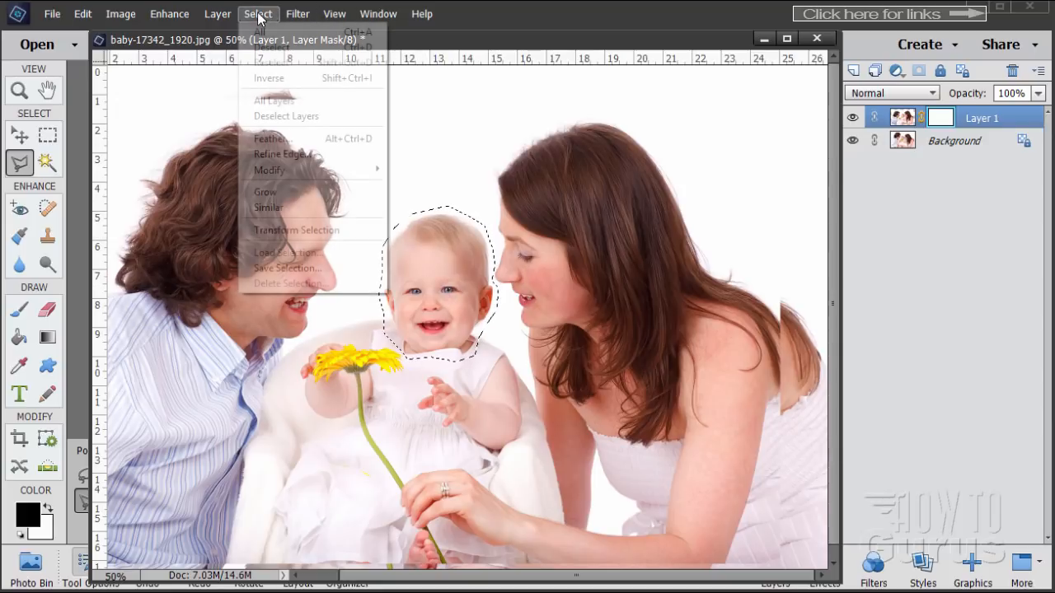
{"action": "left_click", "coordinate": [280, 79]}
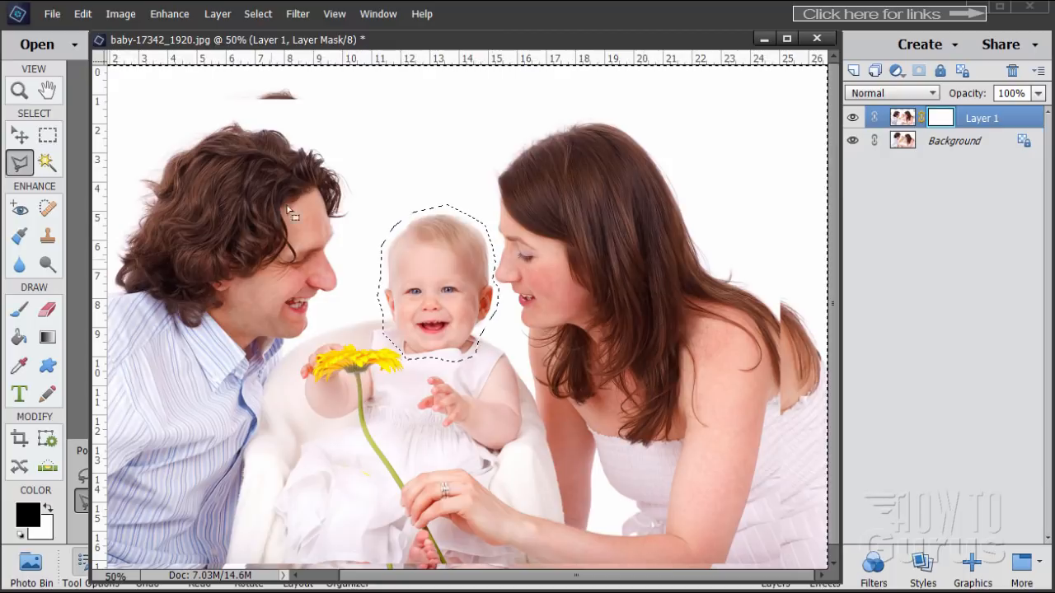
Activate the Brush tool, dock the floating photo window and set the brush size to 95 px
{"action": "left_click", "coordinate": [18, 310]}
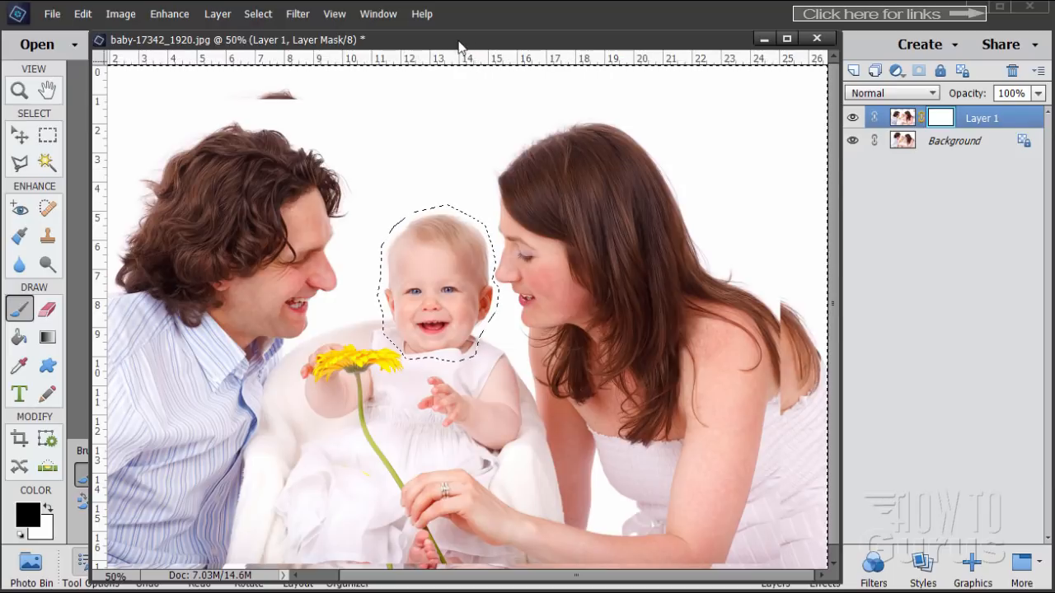
{"action": "left_click_drag", "start_coordinate": [459, 39], "coordinate": [462, 61]}
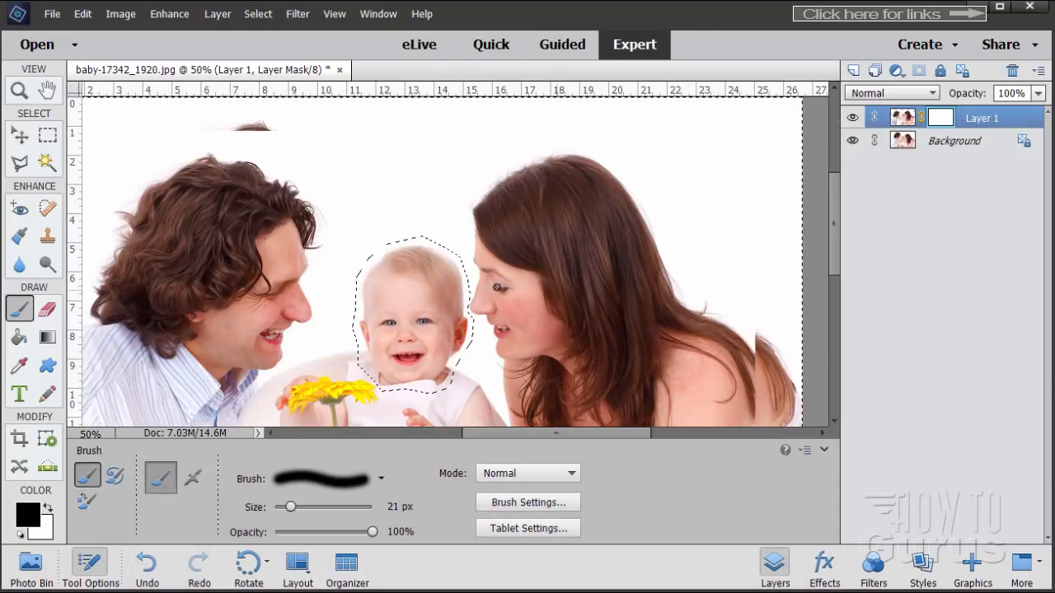
{"action": "left_click", "coordinate": [299, 508]}
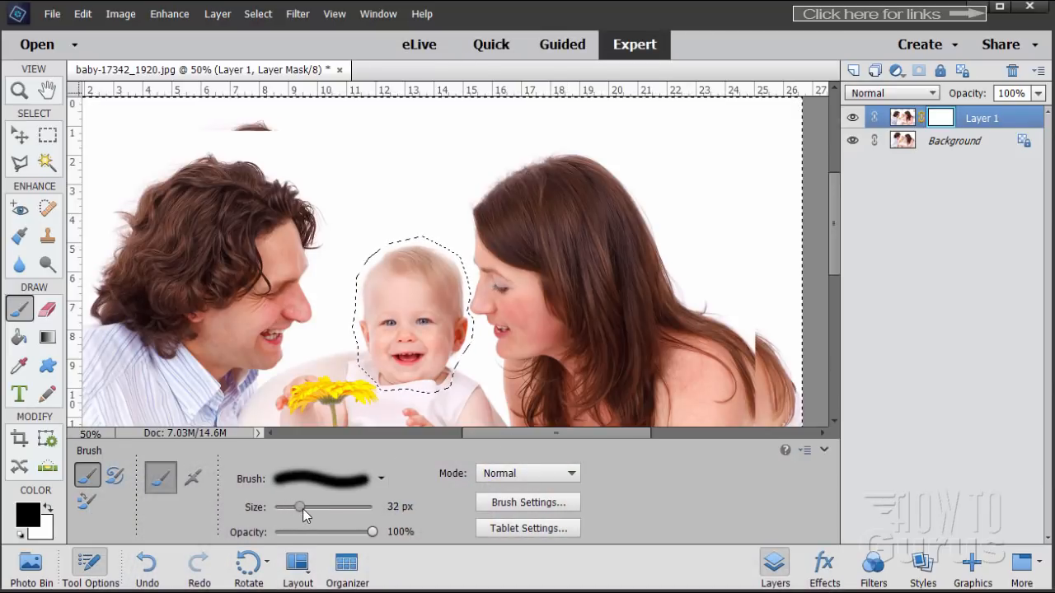
{"action": "left_click_drag", "start_coordinate": [317, 508], "coordinate": [329, 511]}
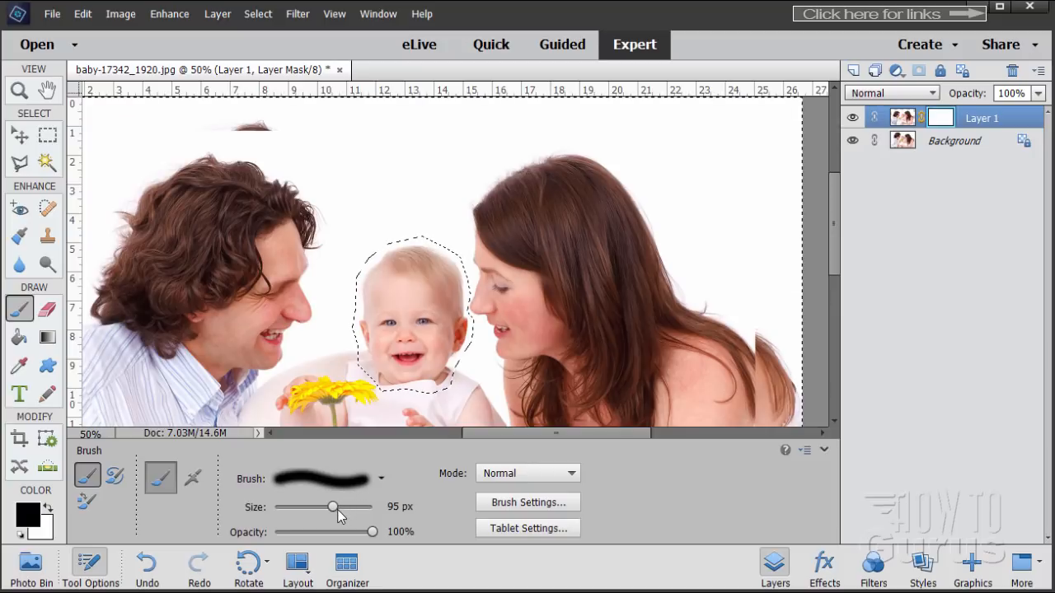
Choose the hard-edged round 19 px brush from Default Brushes and enlarge it to 65 px
{"action": "left_click", "coordinate": [381, 480]}
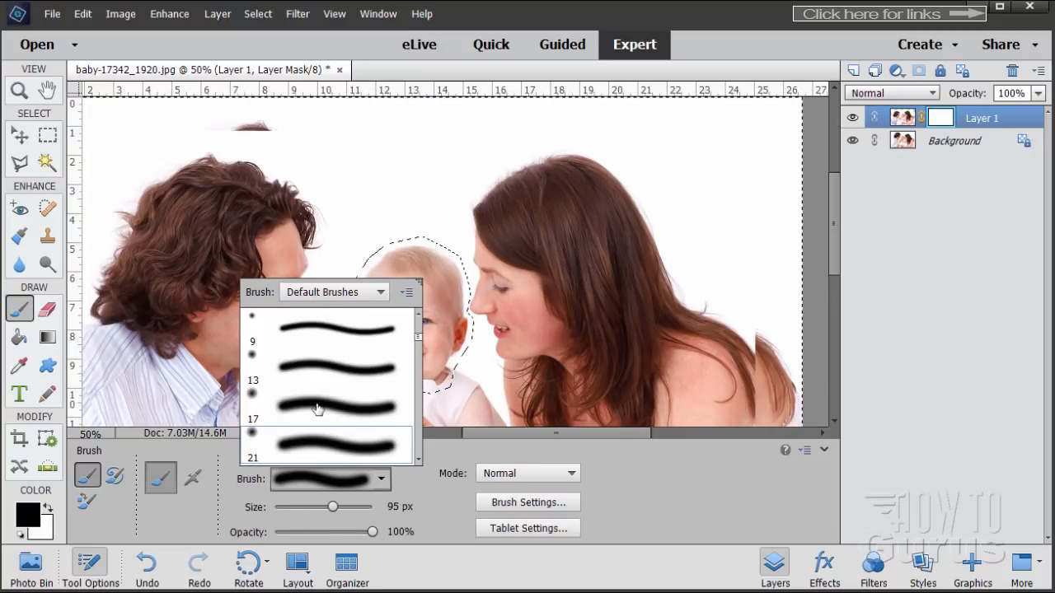
{"action": "scroll", "coordinate": [318, 408], "scroll_direction": "down", "scroll_amount": 8}
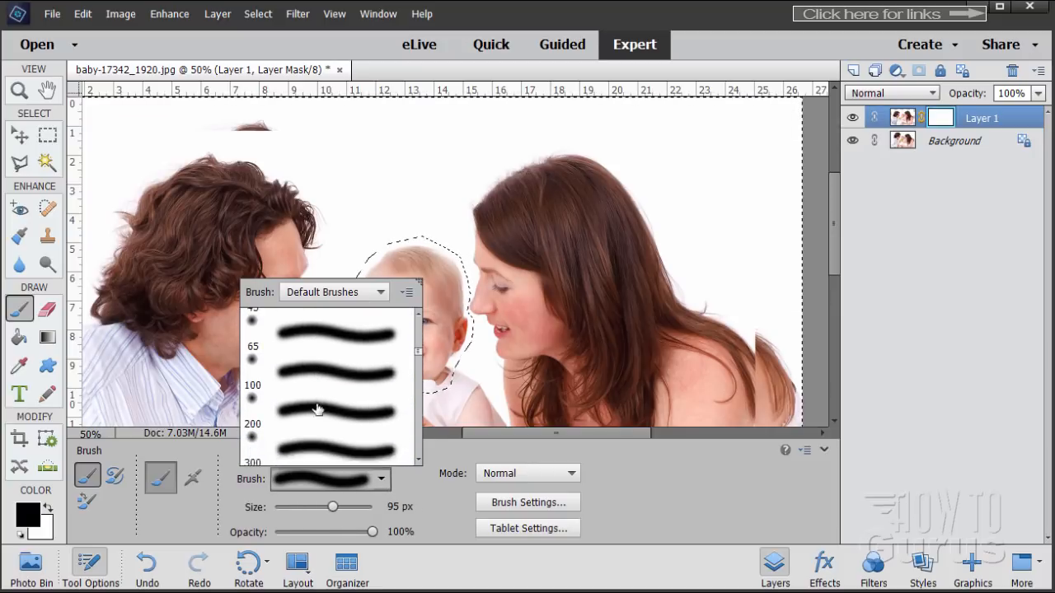
{"action": "scroll", "coordinate": [317, 409], "scroll_direction": "down", "scroll_amount": 6}
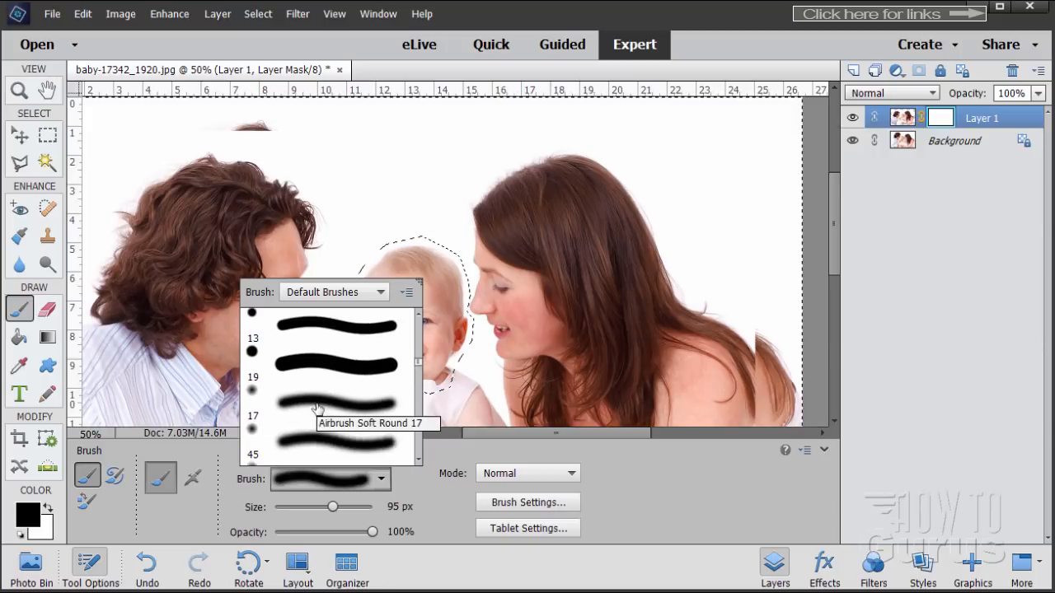
{"action": "scroll", "coordinate": [313, 399], "scroll_direction": "up", "scroll_amount": 1}
{"action": "left_click", "coordinate": [311, 389]}
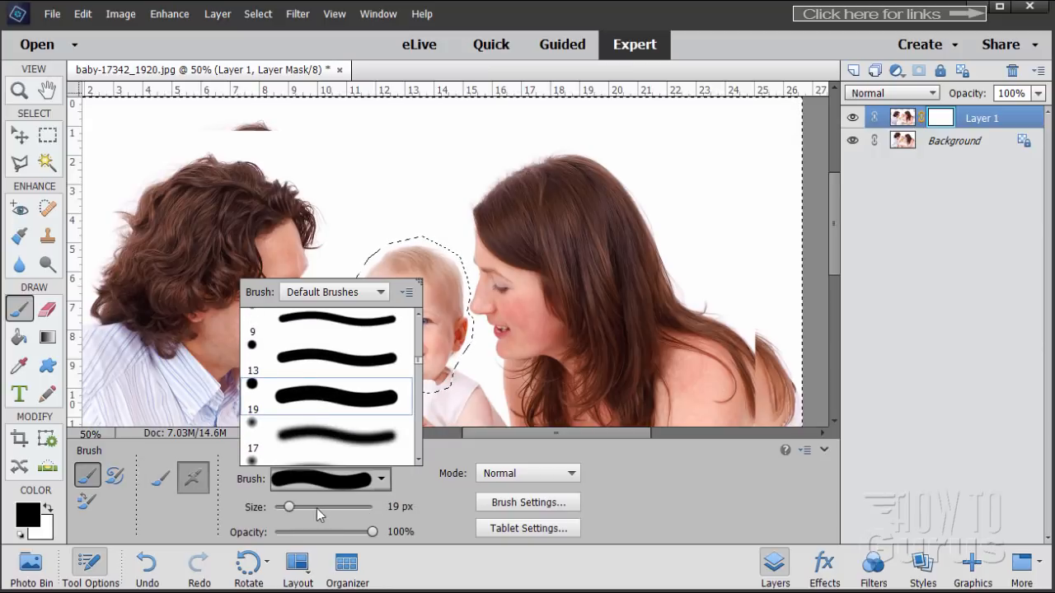
{"action": "left_click", "coordinate": [290, 508]}
{"action": "left_click_drag", "start_coordinate": [290, 508], "coordinate": [311, 509]}
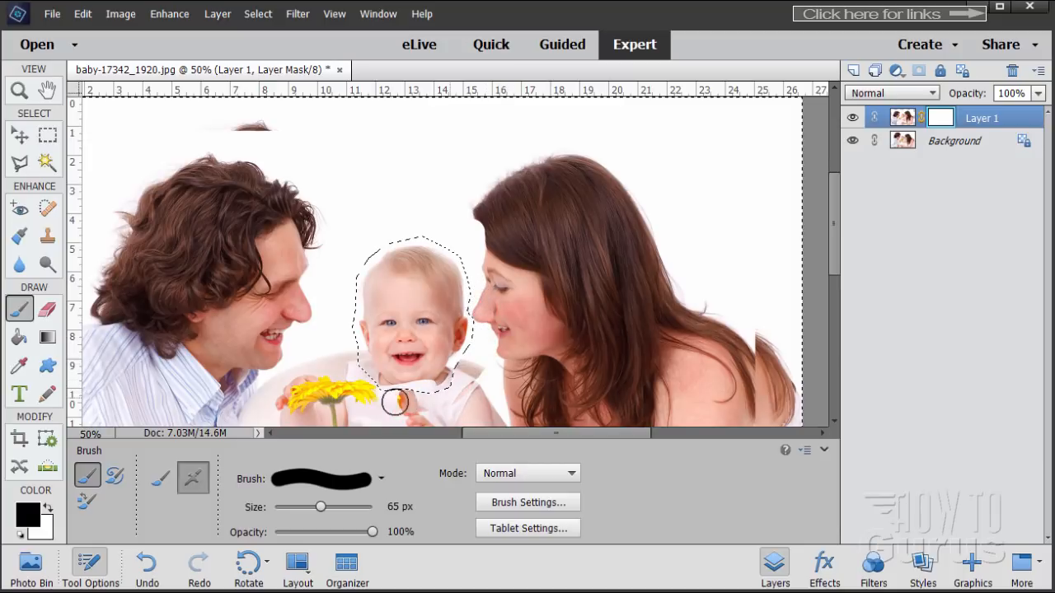
Hide the Background layer and paint black on Layer 1's mask around the baby's head and over the mother's head and shoulders
{"action": "left_click_drag", "start_coordinate": [395, 401], "coordinate": [341, 347]}
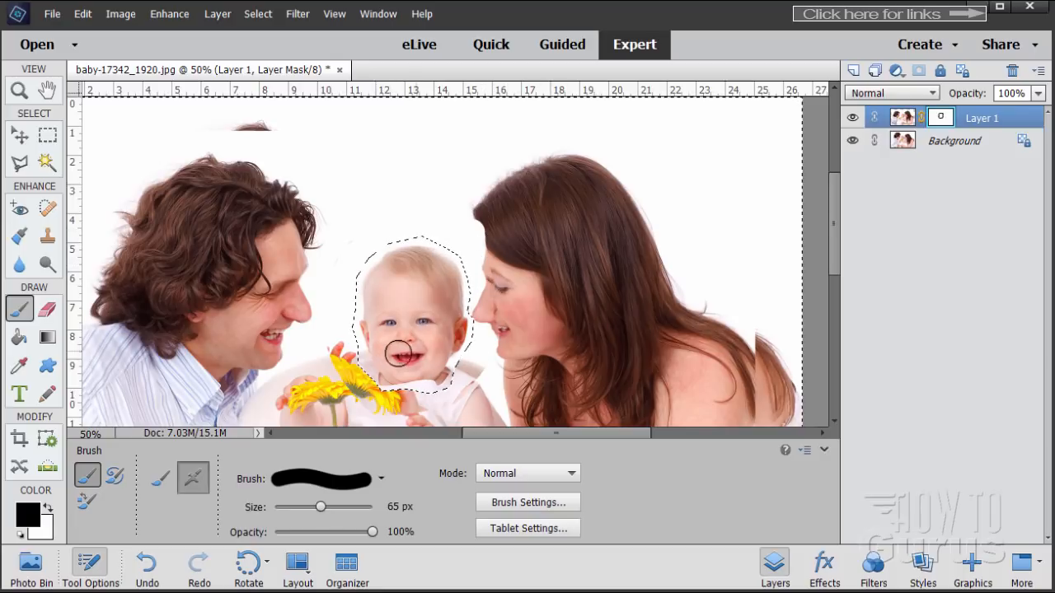
{"action": "left_click", "coordinate": [853, 140]}
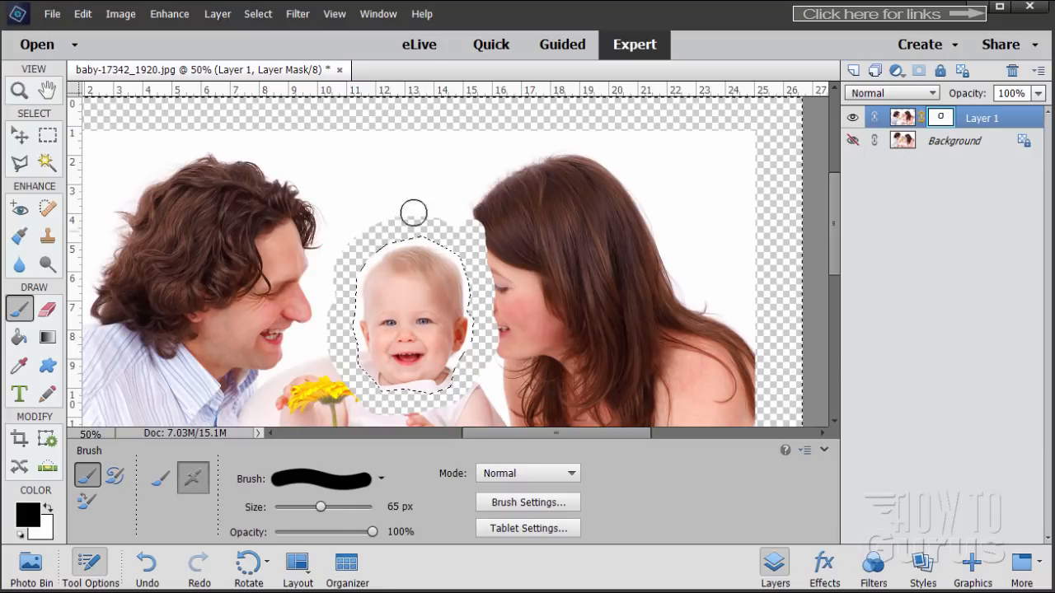
{"action": "mouse_move", "coordinate": [495, 221]}
{"action": "left_mouse_down"}
{"action": "mouse_move", "coordinate": [502, 336]}
{"action": "mouse_move", "coordinate": [517, 263]}
{"action": "mouse_move", "coordinate": [531, 264]}
{"action": "mouse_move", "coordinate": [487, 247]}
{"action": "mouse_move", "coordinate": [487, 234]}
{"action": "mouse_move", "coordinate": [503, 235]}
{"action": "mouse_move", "coordinate": [376, 212]}
{"action": "mouse_move", "coordinate": [335, 269]}
{"action": "mouse_move", "coordinate": [325, 306]}
{"action": "mouse_move", "coordinate": [316, 356]}
{"action": "mouse_move", "coordinate": [338, 391]}
{"action": "mouse_move", "coordinate": [440, 421]}
{"action": "mouse_move", "coordinate": [473, 392]}
{"action": "mouse_move", "coordinate": [480, 423]}
{"action": "mouse_move", "coordinate": [516, 383]}
{"action": "mouse_move", "coordinate": [557, 216]}
{"action": "mouse_move", "coordinate": [469, 200]}
{"action": "mouse_move", "coordinate": [491, 207]}
{"action": "mouse_move", "coordinate": [584, 180]}
{"action": "mouse_move", "coordinate": [553, 144]}
{"action": "mouse_move", "coordinate": [513, 129]}
{"action": "mouse_move", "coordinate": [472, 146]}
{"action": "mouse_move", "coordinate": [637, 164]}
{"action": "mouse_move", "coordinate": [678, 145]}
{"action": "mouse_move", "coordinate": [656, 128]}
{"action": "mouse_move", "coordinate": [670, 140]}
{"action": "mouse_move", "coordinate": [512, 206]}
{"action": "mouse_move", "coordinate": [527, 219]}
{"action": "mouse_move", "coordinate": [525, 175]}
{"action": "mouse_move", "coordinate": [558, 301]}
{"action": "mouse_move", "coordinate": [591, 196]}
{"action": "mouse_move", "coordinate": [608, 177]}
{"action": "mouse_move", "coordinate": [581, 302]}
{"action": "mouse_move", "coordinate": [574, 221]}
{"action": "mouse_move", "coordinate": [586, 289]}
{"action": "mouse_move", "coordinate": [618, 262]}
{"action": "mouse_move", "coordinate": [628, 278]}
{"action": "mouse_move", "coordinate": [652, 219]}
{"action": "mouse_move", "coordinate": [650, 307]}
{"action": "mouse_move", "coordinate": [662, 198]}
{"action": "mouse_move", "coordinate": [665, 302]}
{"action": "mouse_move", "coordinate": [691, 177]}
{"action": "mouse_move", "coordinate": [684, 329]}
{"action": "mouse_move", "coordinate": [711, 138]}
{"action": "mouse_move", "coordinate": [705, 322]}
{"action": "mouse_move", "coordinate": [723, 154]}
{"action": "mouse_move", "coordinate": [717, 314]}
{"action": "mouse_move", "coordinate": [736, 193]}
{"action": "mouse_move", "coordinate": [734, 268]}
{"action": "mouse_move", "coordinate": [740, 211]}
{"action": "mouse_move", "coordinate": [749, 216]}
{"action": "mouse_move", "coordinate": [753, 360]}
{"action": "mouse_move", "coordinate": [622, 317]}
{"action": "left_mouse_up"}
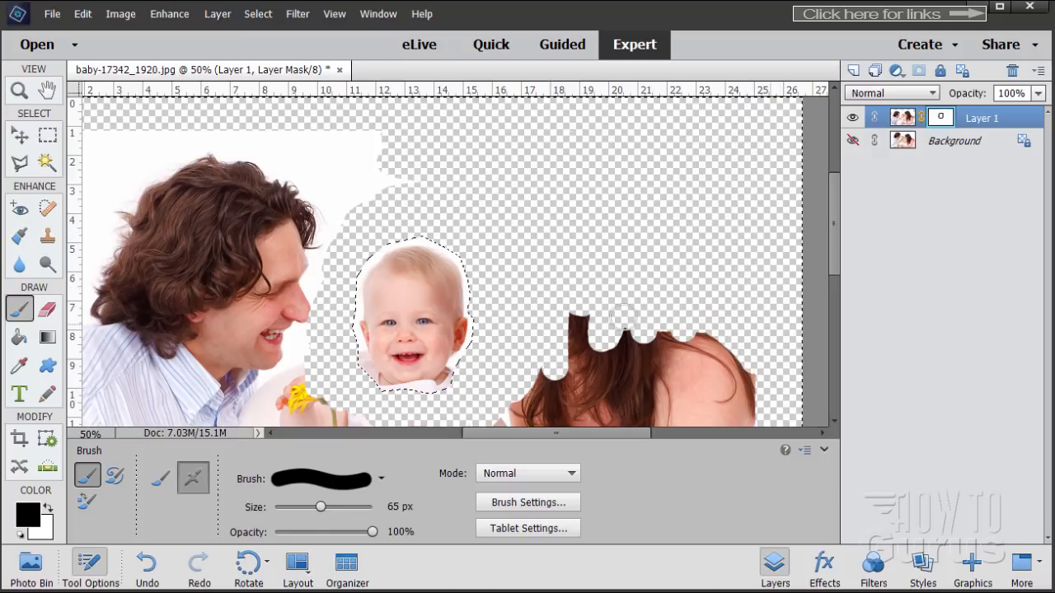
{"action": "mouse_move", "coordinate": [688, 318]}
{"action": "left_mouse_down"}
{"action": "mouse_move", "coordinate": [551, 357]}
{"action": "mouse_move", "coordinate": [557, 370]}
{"action": "mouse_move", "coordinate": [527, 372]}
{"action": "mouse_move", "coordinate": [495, 396]}
{"action": "mouse_move", "coordinate": [694, 389]}
{"action": "mouse_move", "coordinate": [742, 358]}
{"action": "left_mouse_up"}
Paint black on Layer 1's mask over the mother's torso and arm, the baby's body and the flower stem
{"action": "scroll", "coordinate": [701, 195], "scroll_direction": "down", "scroll_amount": 4}
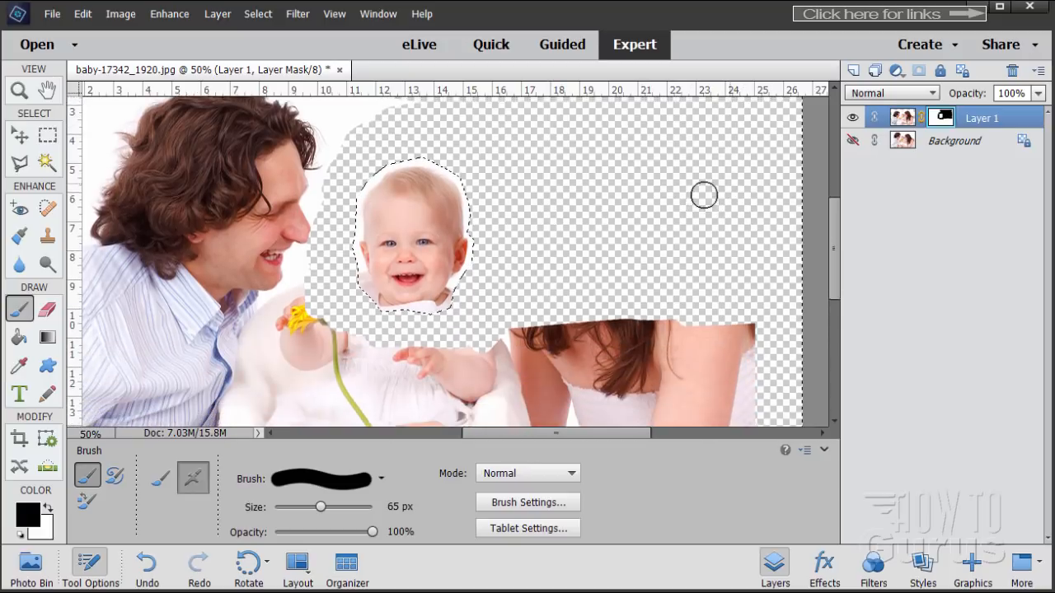
{"action": "mouse_move", "coordinate": [577, 245]}
{"action": "left_mouse_down"}
{"action": "mouse_move", "coordinate": [785, 258]}
{"action": "mouse_move", "coordinate": [623, 262]}
{"action": "mouse_move", "coordinate": [557, 288]}
{"action": "mouse_move", "coordinate": [758, 282]}
{"action": "mouse_move", "coordinate": [642, 309]}
{"action": "mouse_move", "coordinate": [535, 308]}
{"action": "mouse_move", "coordinate": [758, 310]}
{"action": "mouse_move", "coordinate": [660, 335]}
{"action": "mouse_move", "coordinate": [536, 329]}
{"action": "mouse_move", "coordinate": [702, 347]}
{"action": "mouse_move", "coordinate": [766, 340]}
{"action": "mouse_move", "coordinate": [747, 338]}
{"action": "mouse_move", "coordinate": [733, 353]}
{"action": "mouse_move", "coordinate": [548, 357]}
{"action": "mouse_move", "coordinate": [618, 374]}
{"action": "mouse_move", "coordinate": [762, 370]}
{"action": "mouse_move", "coordinate": [686, 380]}
{"action": "mouse_move", "coordinate": [533, 373]}
{"action": "mouse_move", "coordinate": [519, 280]}
{"action": "mouse_move", "coordinate": [483, 347]}
{"action": "mouse_move", "coordinate": [426, 281]}
{"action": "mouse_move", "coordinate": [402, 287]}
{"action": "mouse_move", "coordinate": [490, 282]}
{"action": "mouse_move", "coordinate": [473, 259]}
{"action": "mouse_move", "coordinate": [432, 266]}
{"action": "left_mouse_up"}
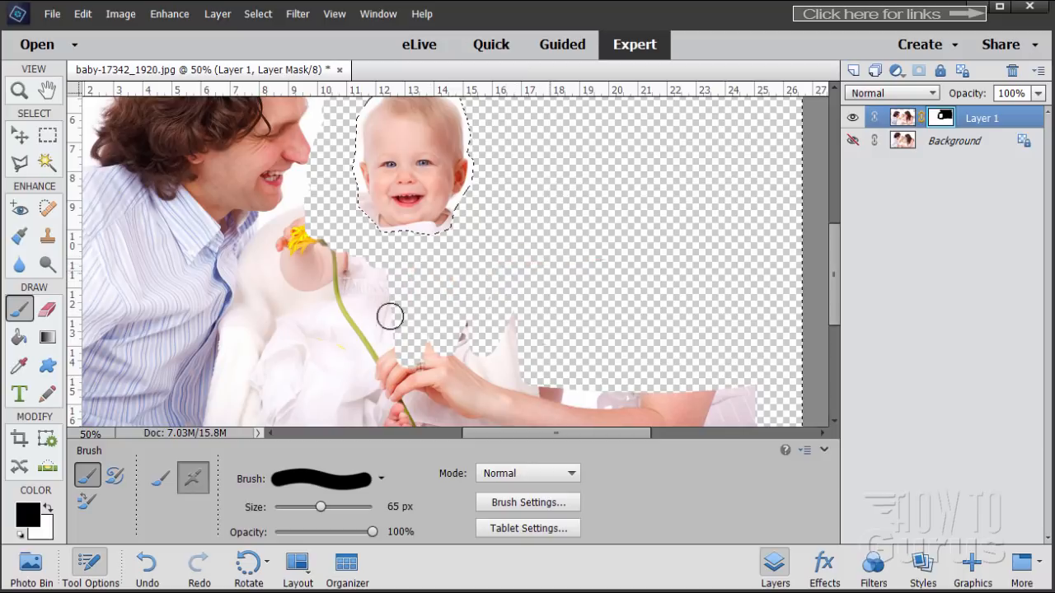
{"action": "mouse_move", "coordinate": [390, 316]}
{"action": "left_mouse_down"}
{"action": "mouse_move", "coordinate": [389, 344]}
{"action": "mouse_move", "coordinate": [424, 374]}
{"action": "mouse_move", "coordinate": [596, 335]}
{"action": "left_mouse_up"}
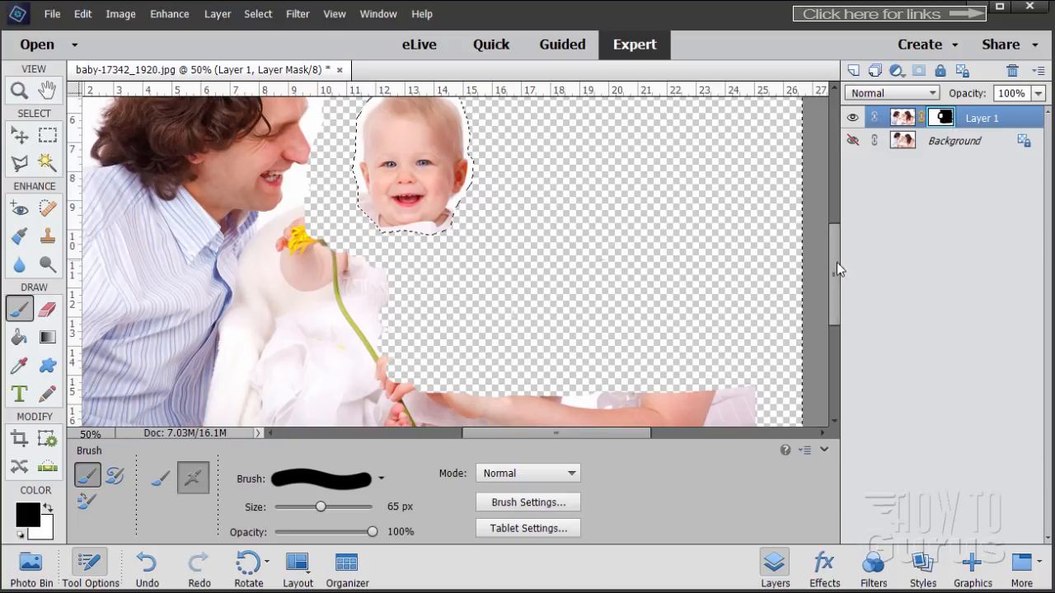
{"action": "left_click_drag", "start_coordinate": [837, 253], "coordinate": [837, 295]}
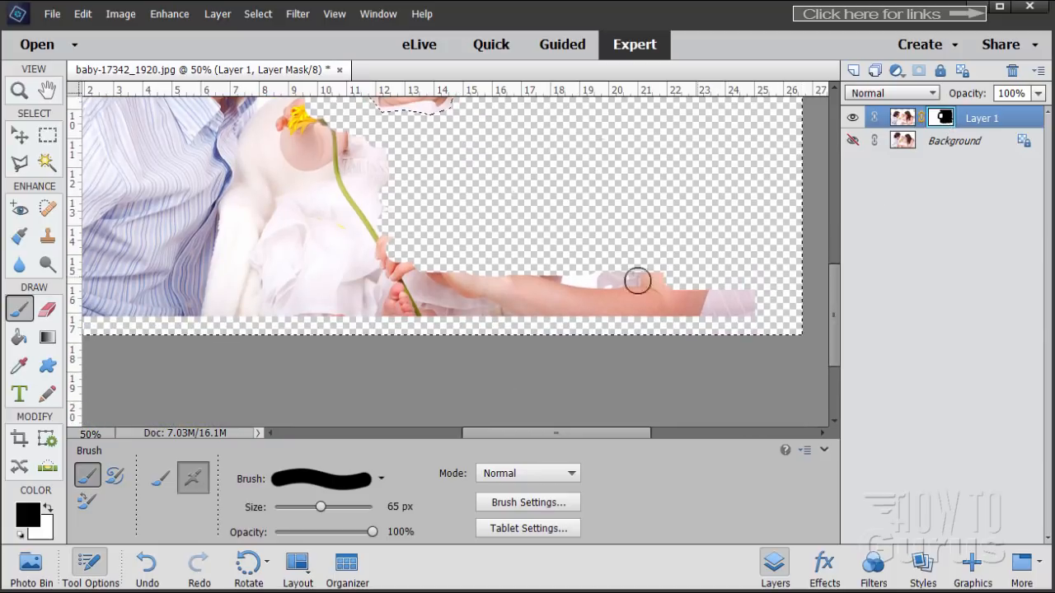
{"action": "mouse_move", "coordinate": [638, 281]}
{"action": "left_mouse_down"}
{"action": "mouse_move", "coordinate": [405, 294]}
{"action": "mouse_move", "coordinate": [716, 275]}
{"action": "mouse_move", "coordinate": [410, 308]}
{"action": "mouse_move", "coordinate": [772, 317]}
{"action": "mouse_move", "coordinate": [716, 291]}
{"action": "left_mouse_up"}
{"action": "mouse_move", "coordinate": [583, 302]}
{"action": "left_mouse_down"}
{"action": "mouse_move", "coordinate": [118, 310]}
{"action": "mouse_move", "coordinate": [366, 290]}
{"action": "mouse_move", "coordinate": [165, 283]}
{"action": "mouse_move", "coordinate": [436, 268]}
{"action": "mouse_move", "coordinate": [403, 291]}
{"action": "mouse_move", "coordinate": [188, 265]}
{"action": "mouse_move", "coordinate": [416, 252]}
{"action": "mouse_move", "coordinate": [143, 236]}
{"action": "mouse_move", "coordinate": [356, 234]}
{"action": "mouse_move", "coordinate": [165, 249]}
{"action": "mouse_move", "coordinate": [394, 223]}
{"action": "mouse_move", "coordinate": [174, 213]}
{"action": "mouse_move", "coordinate": [383, 200]}
{"action": "mouse_move", "coordinate": [159, 189]}
{"action": "mouse_move", "coordinate": [369, 173]}
{"action": "mouse_move", "coordinate": [147, 158]}
{"action": "mouse_move", "coordinate": [383, 158]}
{"action": "mouse_move", "coordinate": [326, 144]}
{"action": "mouse_move", "coordinate": [310, 255]}
{"action": "left_mouse_up"}
Paint black on Layer 1's mask over the father's face and hair and the white area around them
{"action": "scroll", "coordinate": [310, 256], "scroll_direction": "up", "scroll_amount": 5}
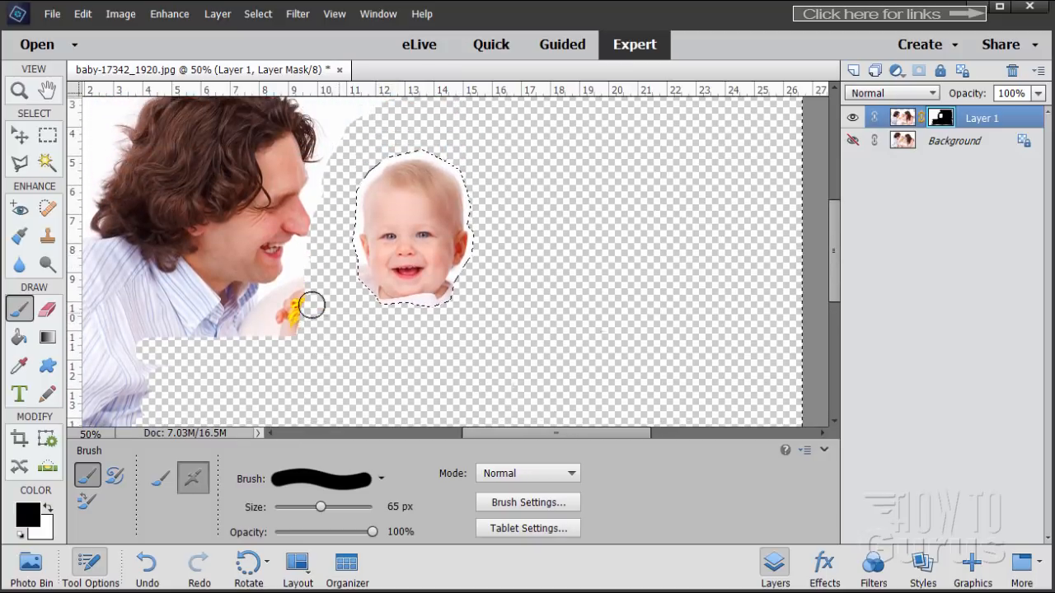
{"action": "mouse_move", "coordinate": [311, 306]}
{"action": "left_mouse_down"}
{"action": "mouse_move", "coordinate": [268, 325]}
{"action": "mouse_move", "coordinate": [270, 247]}
{"action": "mouse_move", "coordinate": [238, 355]}
{"action": "mouse_move", "coordinate": [246, 290]}
{"action": "mouse_move", "coordinate": [230, 257]}
{"action": "mouse_move", "coordinate": [207, 332]}
{"action": "mouse_move", "coordinate": [190, 329]}
{"action": "mouse_move", "coordinate": [200, 245]}
{"action": "mouse_move", "coordinate": [137, 331]}
{"action": "mouse_move", "coordinate": [217, 220]}
{"action": "mouse_move", "coordinate": [283, 157]}
{"action": "mouse_move", "coordinate": [288, 176]}
{"action": "mouse_move", "coordinate": [260, 245]}
{"action": "mouse_move", "coordinate": [288, 264]}
{"action": "mouse_move", "coordinate": [317, 204]}
{"action": "mouse_move", "coordinate": [320, 144]}
{"action": "left_mouse_up"}
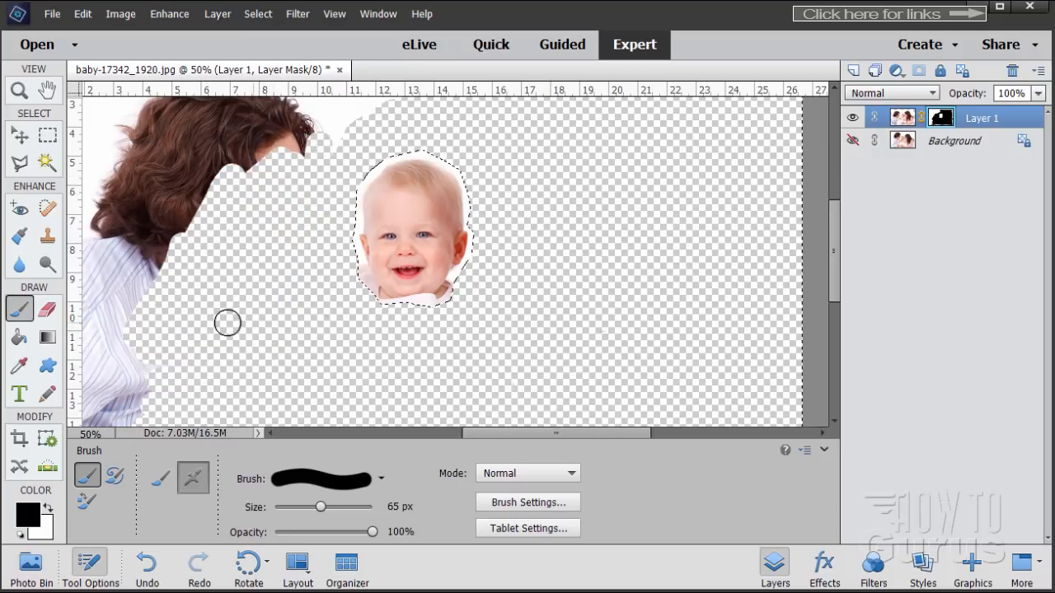
{"action": "scroll", "coordinate": [226, 321], "scroll_direction": "up", "scroll_amount": 4}
{"action": "mouse_move", "coordinate": [227, 309]}
{"action": "left_mouse_down"}
{"action": "mouse_move", "coordinate": [346, 283]}
{"action": "mouse_move", "coordinate": [305, 285]}
{"action": "mouse_move", "coordinate": [338, 267]}
{"action": "mouse_move", "coordinate": [303, 248]}
{"action": "mouse_move", "coordinate": [189, 238]}
{"action": "mouse_move", "coordinate": [156, 261]}
{"action": "mouse_move", "coordinate": [157, 211]}
{"action": "mouse_move", "coordinate": [292, 214]}
{"action": "mouse_move", "coordinate": [391, 241]}
{"action": "left_mouse_up"}
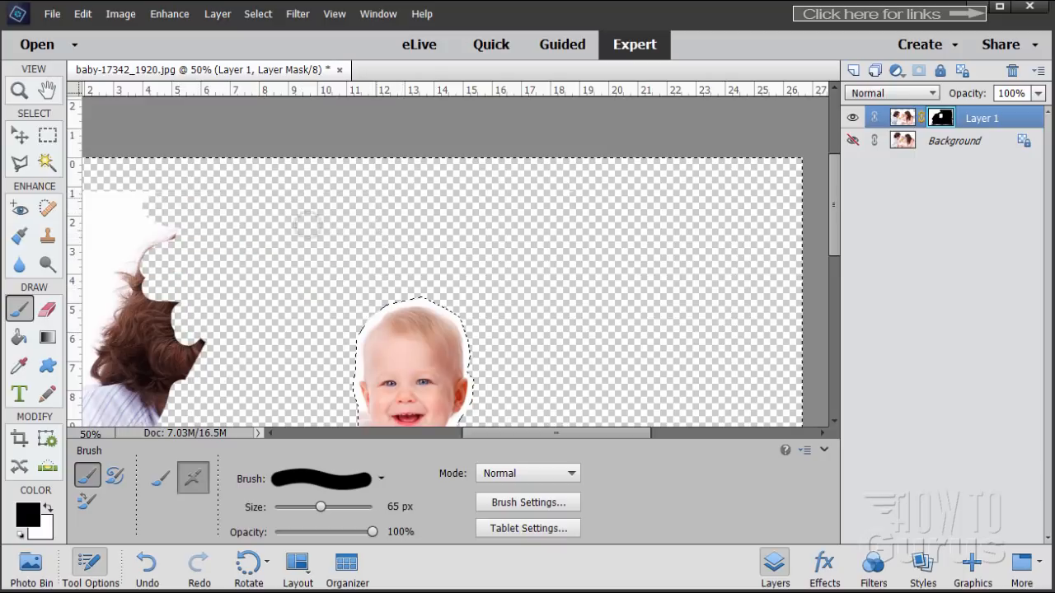
{"action": "left_click_drag", "start_coordinate": [524, 434], "coordinate": [471, 434]}
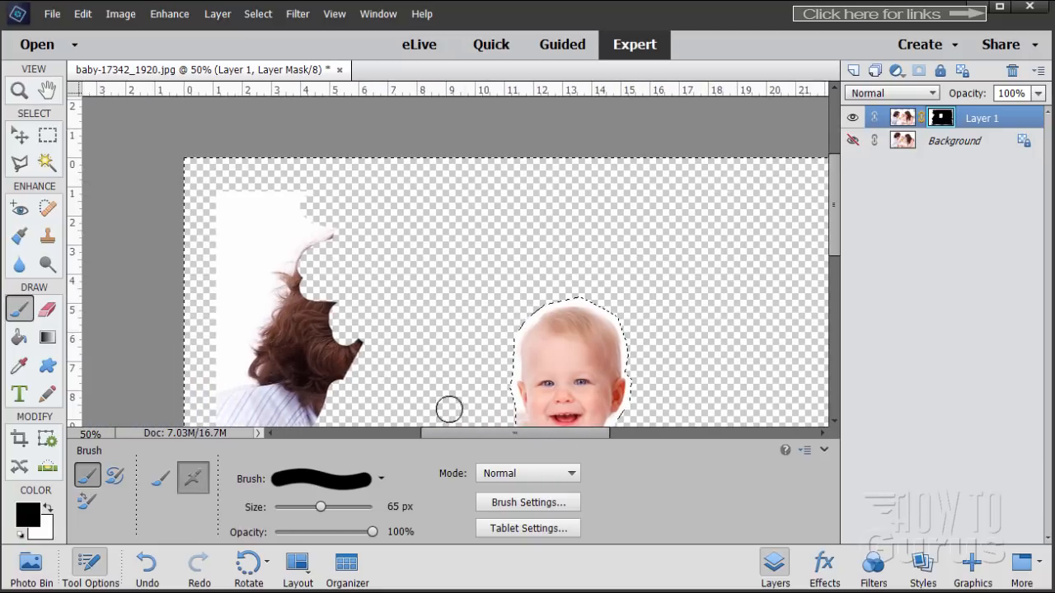
{"action": "mouse_move", "coordinate": [353, 324]}
{"action": "left_mouse_down"}
{"action": "mouse_move", "coordinate": [274, 329]}
{"action": "mouse_move", "coordinate": [251, 305]}
{"action": "mouse_move", "coordinate": [344, 294]}
{"action": "mouse_move", "coordinate": [312, 303]}
{"action": "mouse_move", "coordinate": [351, 309]}
{"action": "mouse_move", "coordinate": [315, 282]}
{"action": "mouse_move", "coordinate": [333, 262]}
{"action": "mouse_move", "coordinate": [314, 245]}
{"action": "mouse_move", "coordinate": [327, 232]}
{"action": "mouse_move", "coordinate": [253, 198]}
{"action": "left_mouse_up"}
{"action": "mouse_move", "coordinate": [264, 303]}
{"action": "left_mouse_down"}
{"action": "mouse_move", "coordinate": [208, 393]}
{"action": "mouse_move", "coordinate": [310, 353]}
{"action": "mouse_move", "coordinate": [321, 308]}
{"action": "left_mouse_up"}
Mask out the remaining parts of the father's shirt on Layer 1 and show the Background layer again
{"action": "scroll", "coordinate": [321, 308], "scroll_direction": "down", "scroll_amount": 3}
{"action": "scroll", "coordinate": [320, 308], "scroll_direction": "down", "scroll_amount": 1}
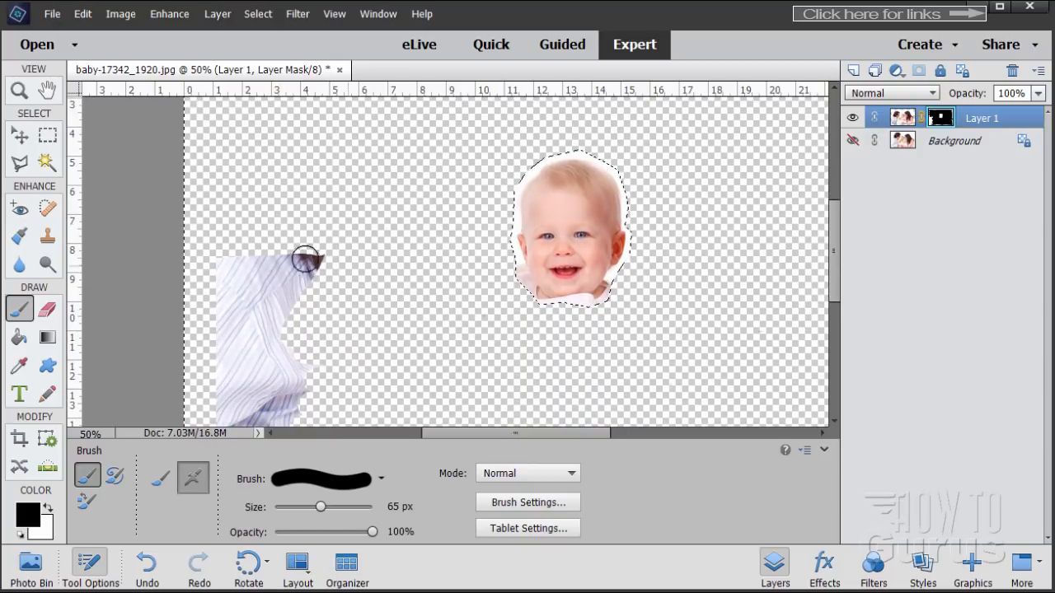
{"action": "mouse_move", "coordinate": [305, 259]}
{"action": "left_mouse_down"}
{"action": "mouse_move", "coordinate": [298, 291]}
{"action": "mouse_move", "coordinate": [248, 311]}
{"action": "mouse_move", "coordinate": [285, 332]}
{"action": "mouse_move", "coordinate": [272, 356]}
{"action": "left_mouse_up"}
{"action": "scroll", "coordinate": [320, 250], "scroll_direction": "down", "scroll_amount": 3}
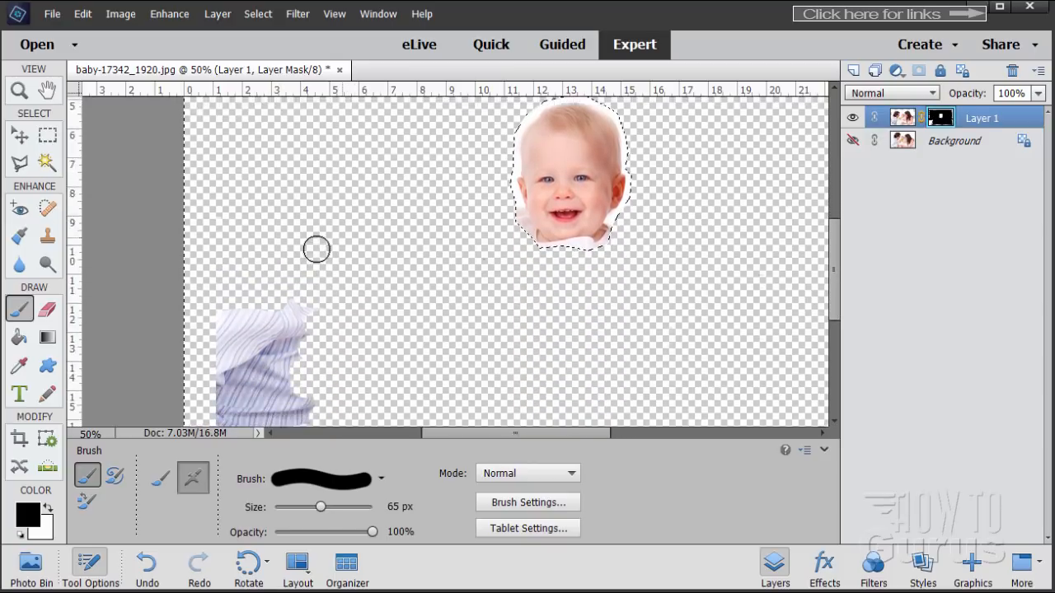
{"action": "mouse_move", "coordinate": [318, 259]}
{"action": "left_mouse_down"}
{"action": "mouse_move", "coordinate": [314, 284]}
{"action": "mouse_move", "coordinate": [339, 312]}
{"action": "mouse_move", "coordinate": [289, 329]}
{"action": "mouse_move", "coordinate": [286, 383]}
{"action": "mouse_move", "coordinate": [244, 389]}
{"action": "left_mouse_up"}
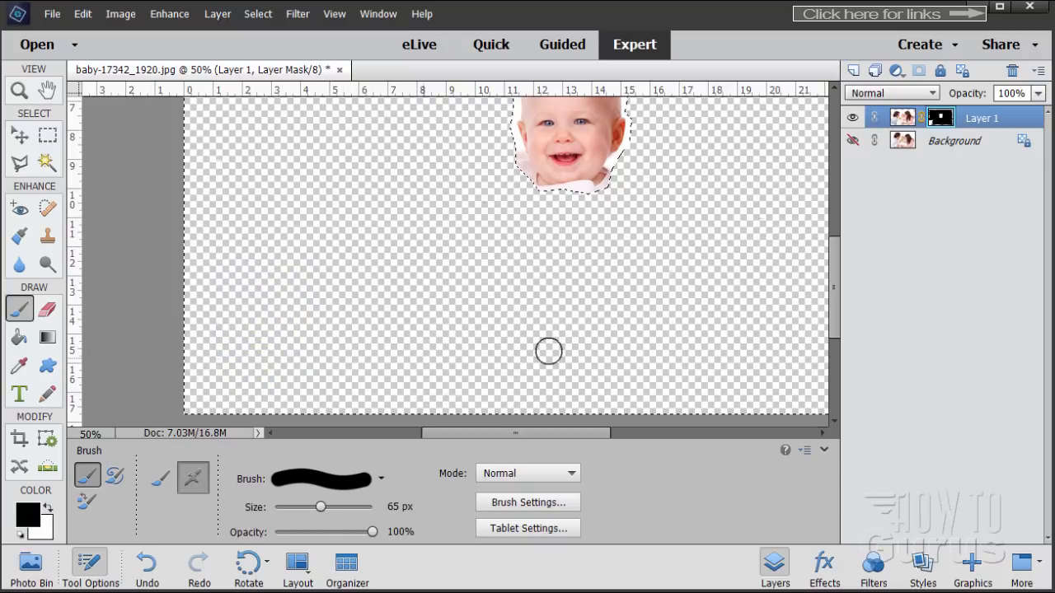
{"action": "scroll", "coordinate": [750, 302], "scroll_direction": "up", "scroll_amount": 3}
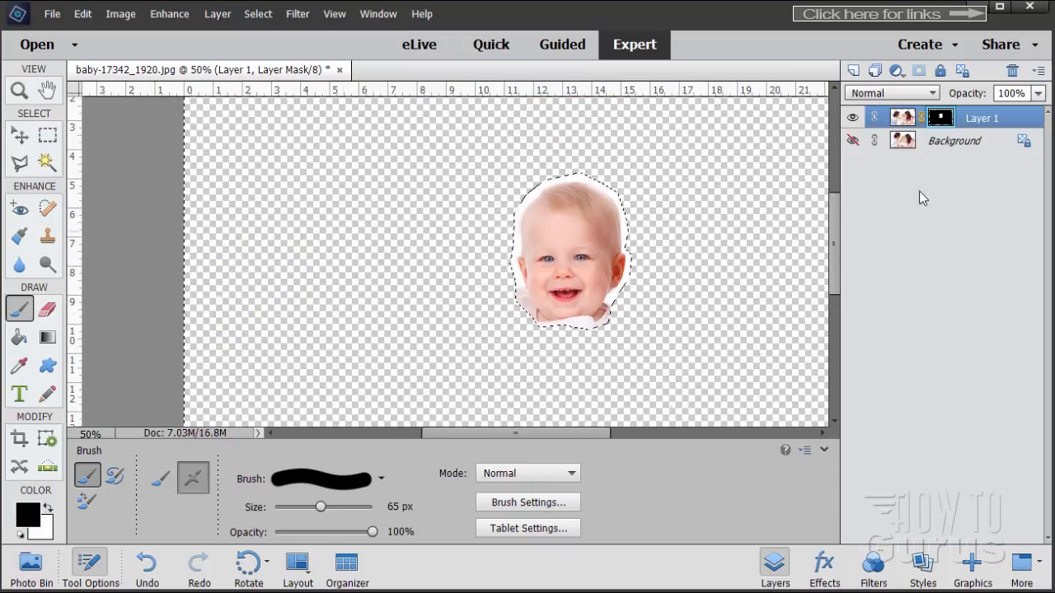
{"action": "left_click", "coordinate": [852, 140]}
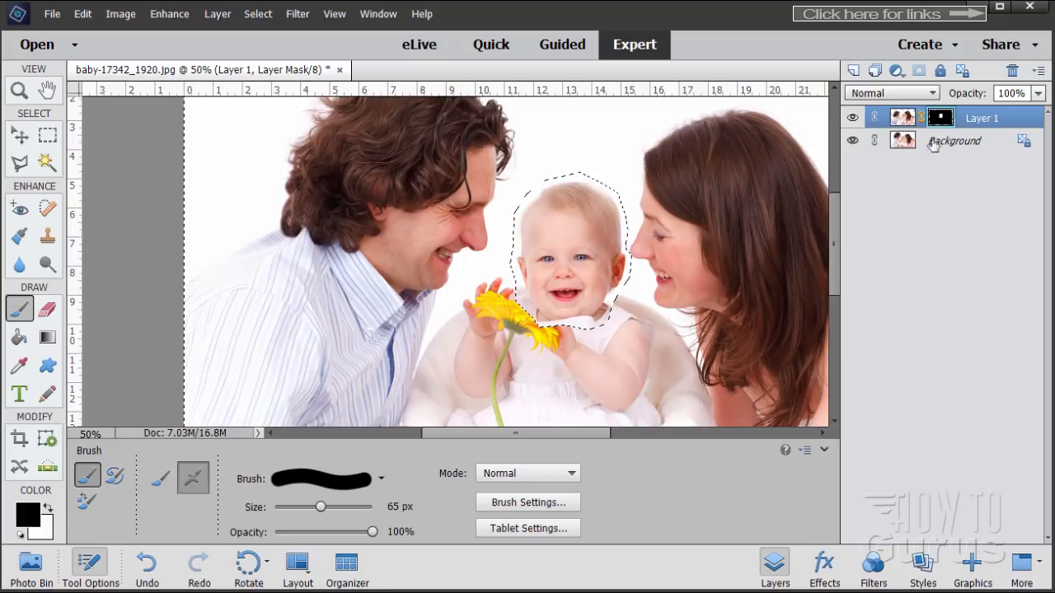
Disable Layer 1's mask to compare the full photo with the masked result, and re-enable the mask
{"action": "right_click", "coordinate": [936, 122]}
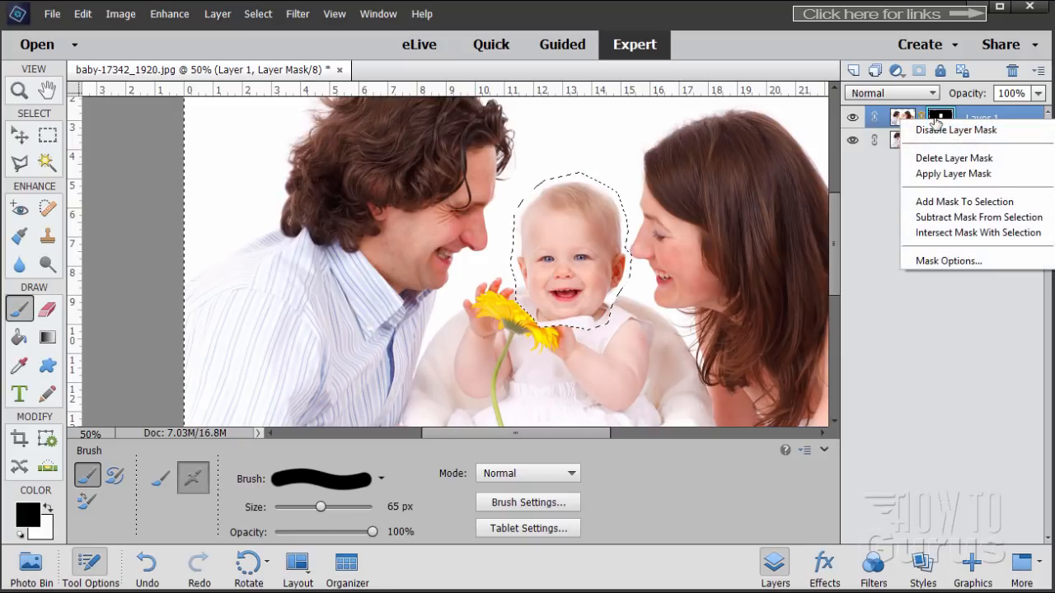
{"action": "left_click", "coordinate": [949, 130]}
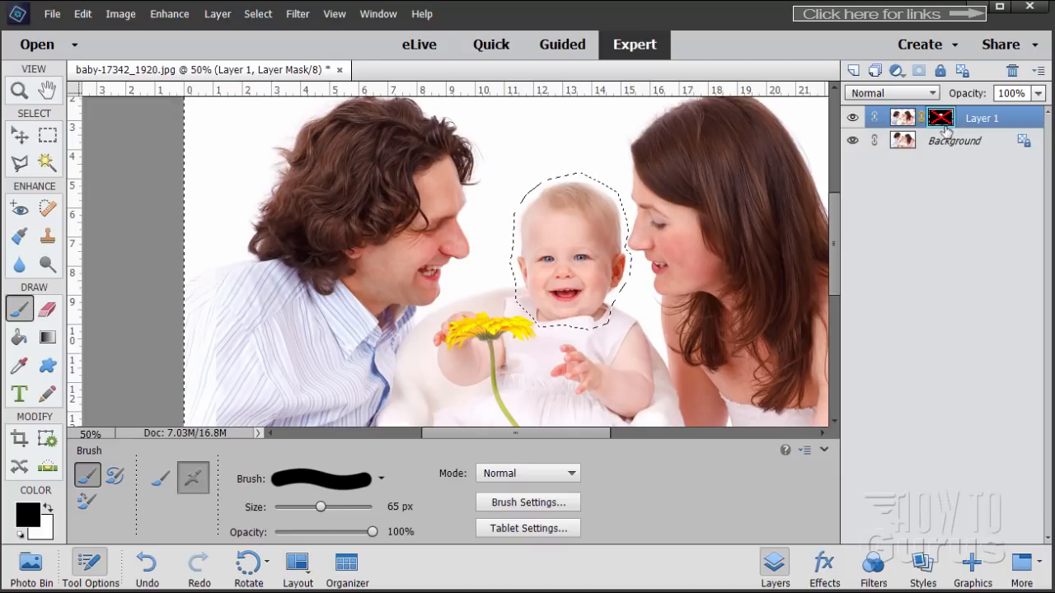
{"action": "right_click", "coordinate": [946, 131]}
{"action": "left_click", "coordinate": [943, 132]}
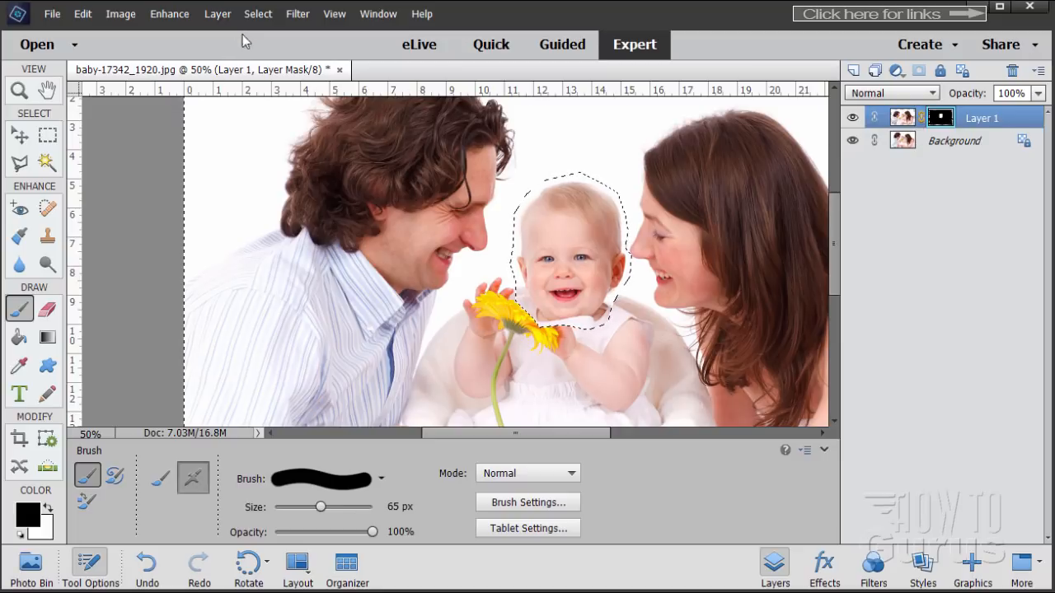
Deselect the selection around the baby's head and magnify the baby to 100%
{"action": "left_click", "coordinate": [258, 14]}
{"action": "left_click", "coordinate": [278, 47]}
{"action": "left_click", "coordinate": [18, 91]}
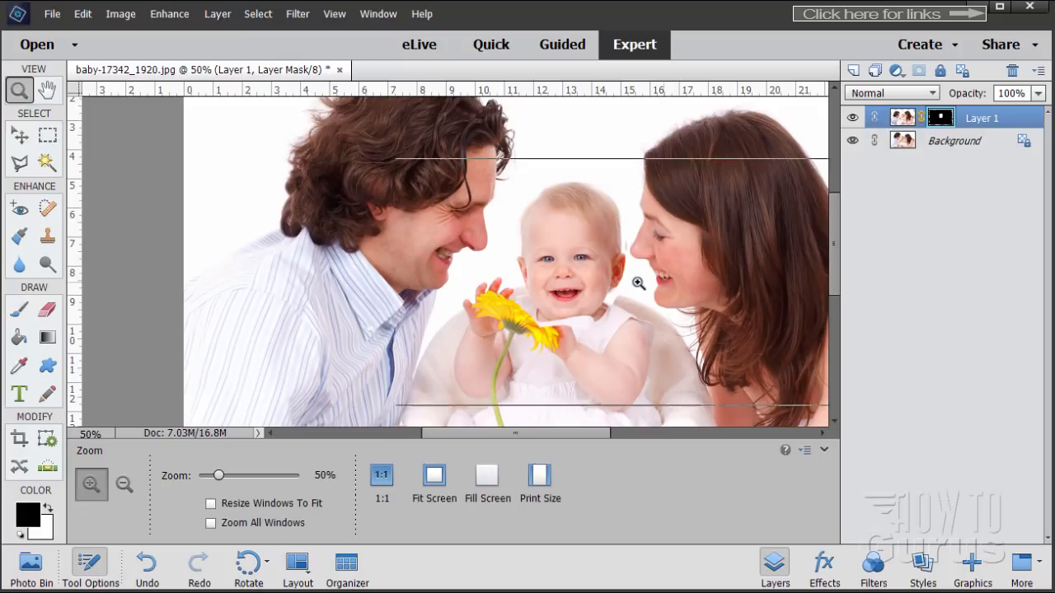
{"action": "left_click", "coordinate": [635, 283]}
{"action": "left_click", "coordinate": [637, 284]}
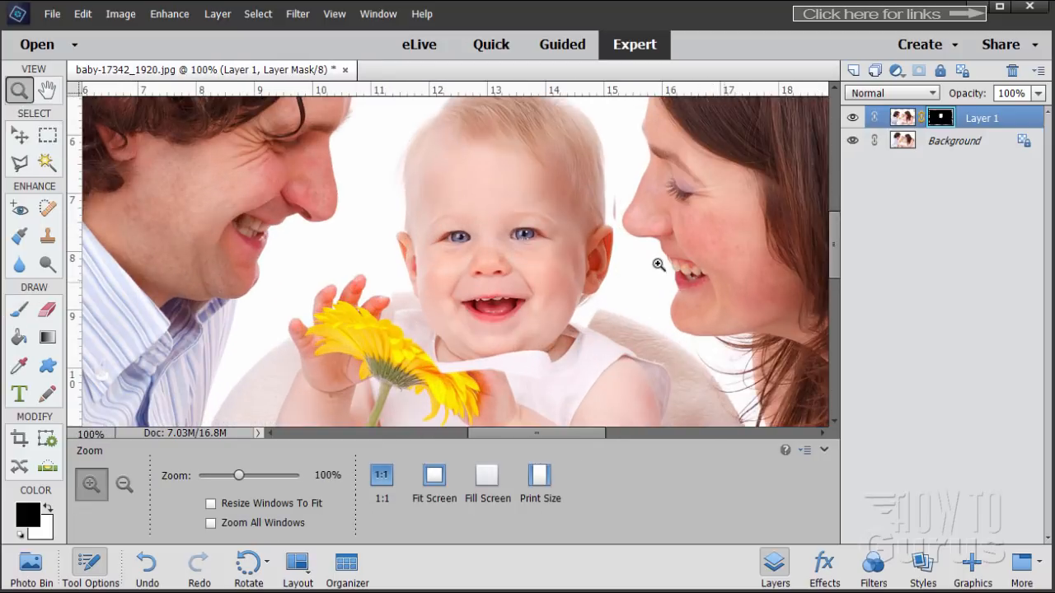
{"action": "scroll", "coordinate": [660, 301], "scroll_direction": "up", "scroll_amount": 1}
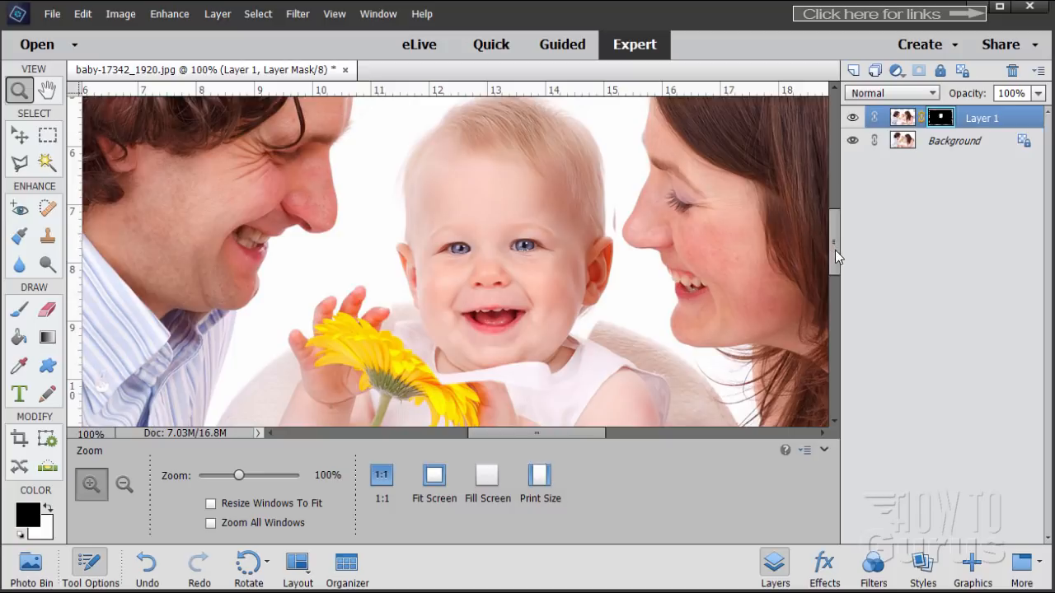
{"action": "left_click_drag", "start_coordinate": [835, 250], "coordinate": [832, 242]}
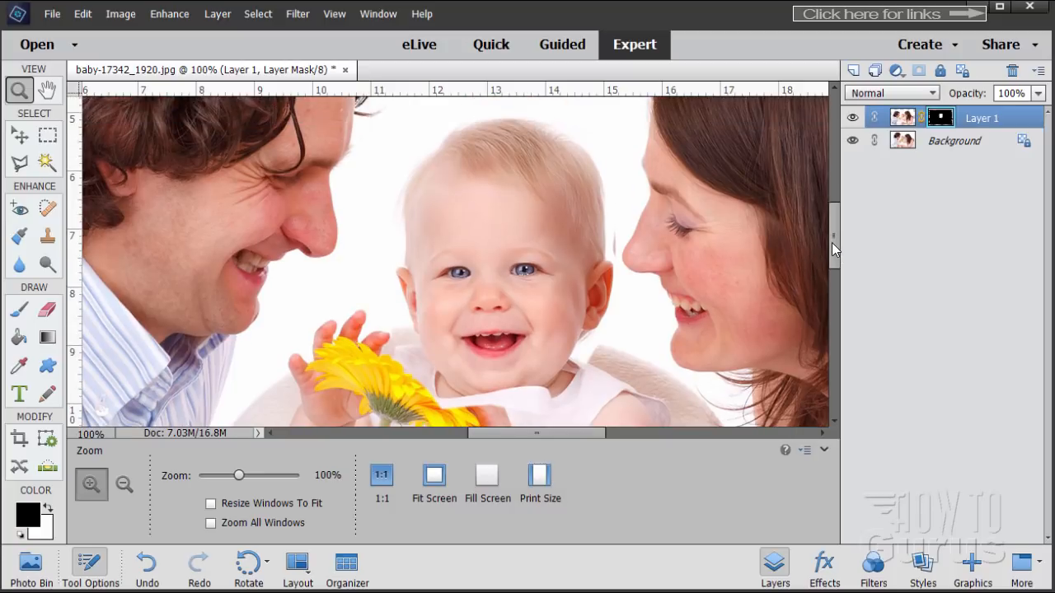
Toggle Layer 1's visibility repeatedly to compare the replaced head with the original, leaving the layer shown
{"action": "left_click", "coordinate": [853, 118]}
{"action": "left_click", "coordinate": [853, 118]}
{"action": "left_click", "coordinate": [853, 118]}
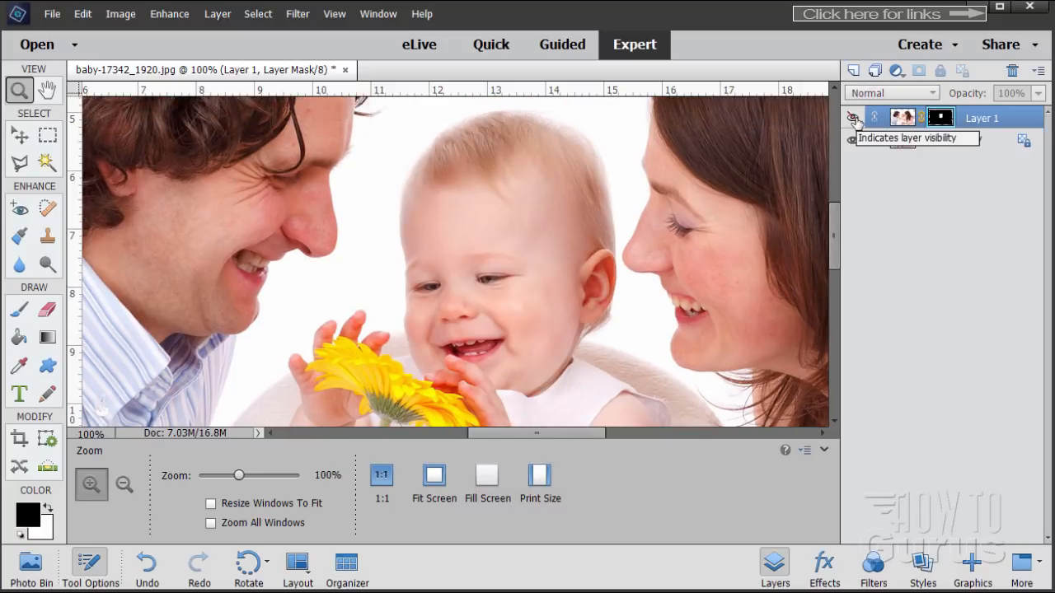
{"action": "left_click", "coordinate": [854, 118]}
{"action": "left_click", "coordinate": [853, 118]}
{"action": "left_click", "coordinate": [853, 118]}
{"action": "left_click", "coordinate": [853, 118]}
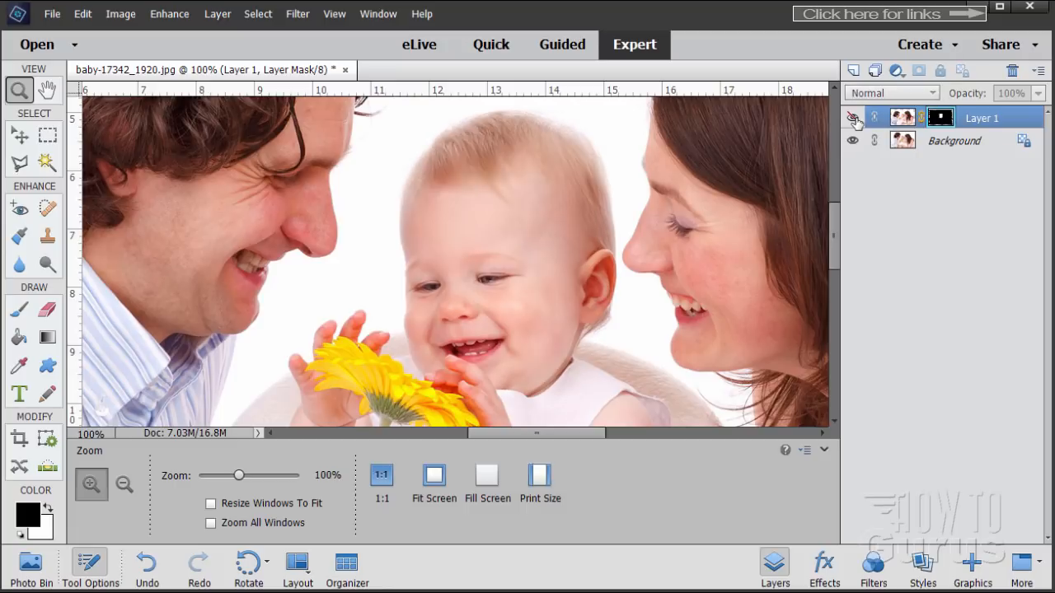
{"action": "left_click", "coordinate": [853, 118]}
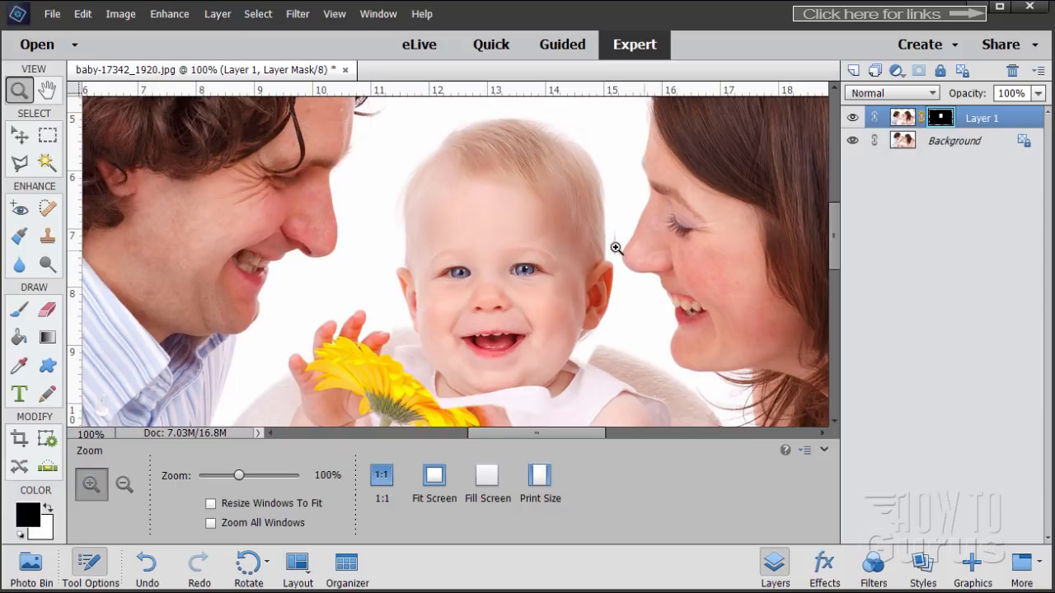
Switch Layer 1 off and on again several times to inspect the edges around the baby's head against the original photo
{"action": "left_click", "coordinate": [853, 120]}
{"action": "left_click", "coordinate": [853, 120]}
{"action": "left_click", "coordinate": [853, 120]}
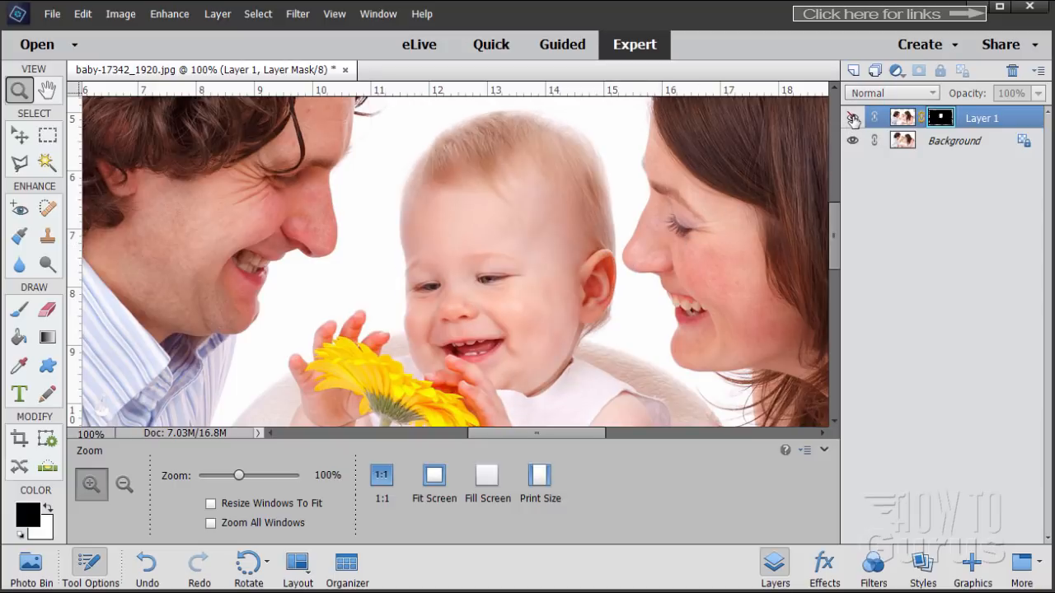
{"action": "left_click", "coordinate": [853, 120]}
{"action": "left_click", "coordinate": [853, 120]}
{"action": "left_click", "coordinate": [853, 120]}
{"action": "left_click", "coordinate": [853, 120]}
{"action": "left_click", "coordinate": [853, 117]}
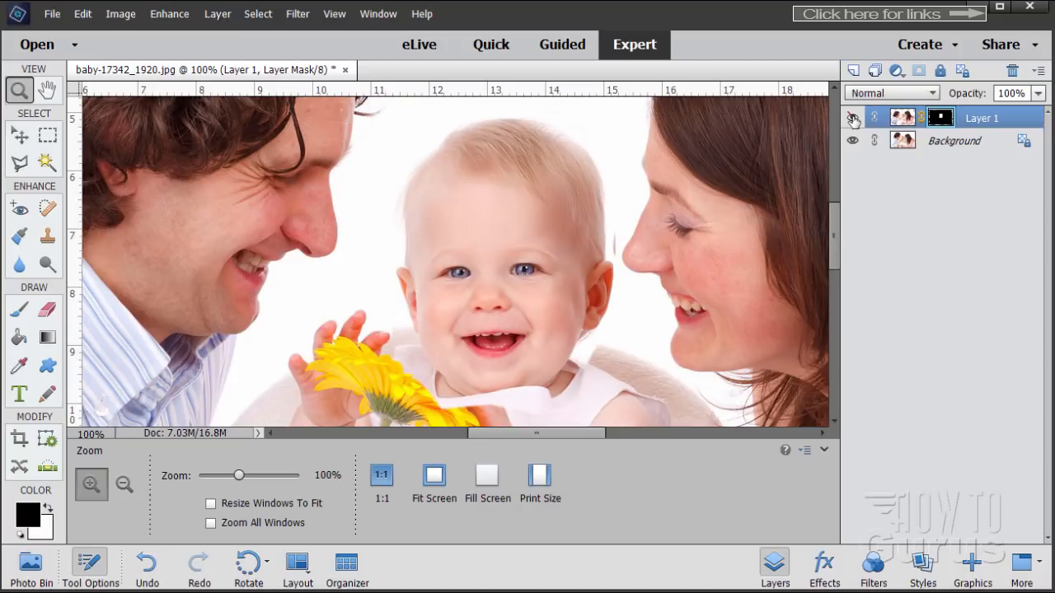
{"action": "left_click", "coordinate": [853, 118]}
{"action": "left_click", "coordinate": [853, 119]}
Try to cover the grey mark beside the mother's nose by brushing white on Layer 1's mask at 65 px
{"action": "left_click", "coordinate": [48, 509]}
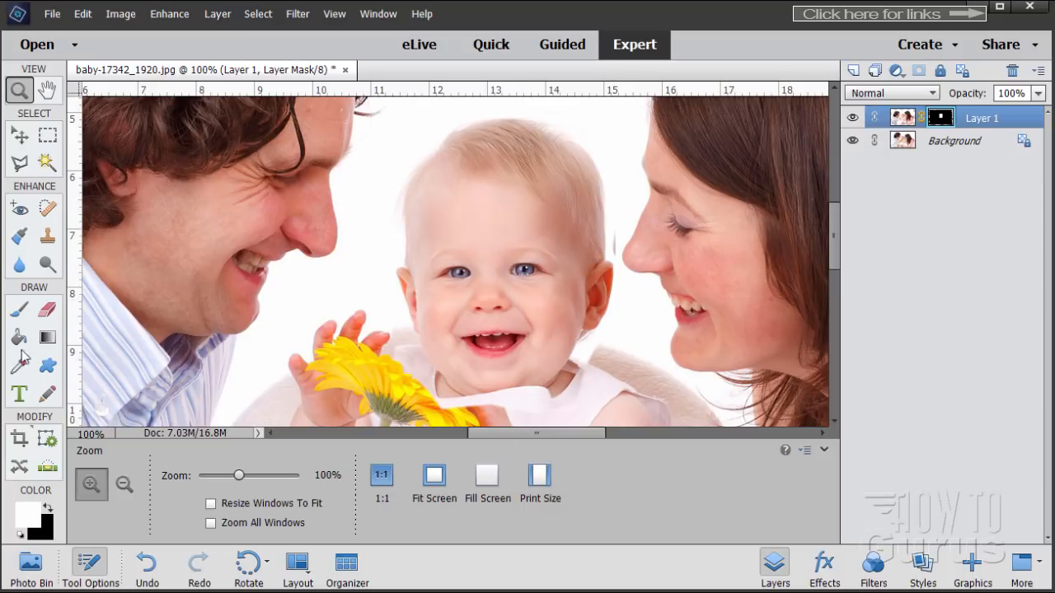
{"action": "left_click", "coordinate": [20, 310]}
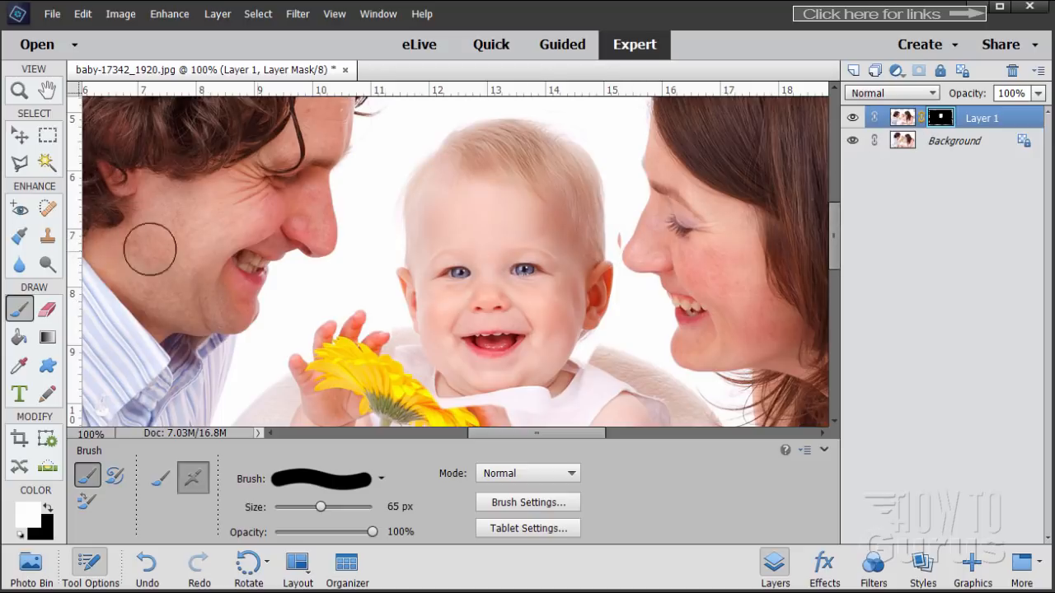
Mask out the pink fragment beside the mother's nose on Layer 1 using a black 12 px brush at 200% magnification
{"action": "left_click", "coordinate": [19, 91]}
{"action": "left_click", "coordinate": [636, 254]}
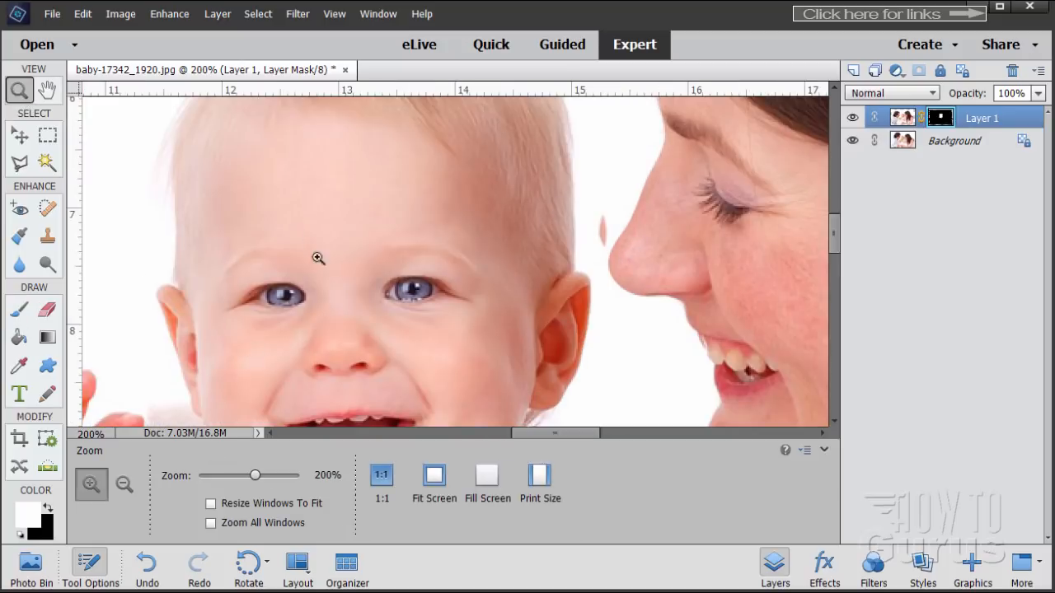
{"action": "left_click", "coordinate": [16, 313]}
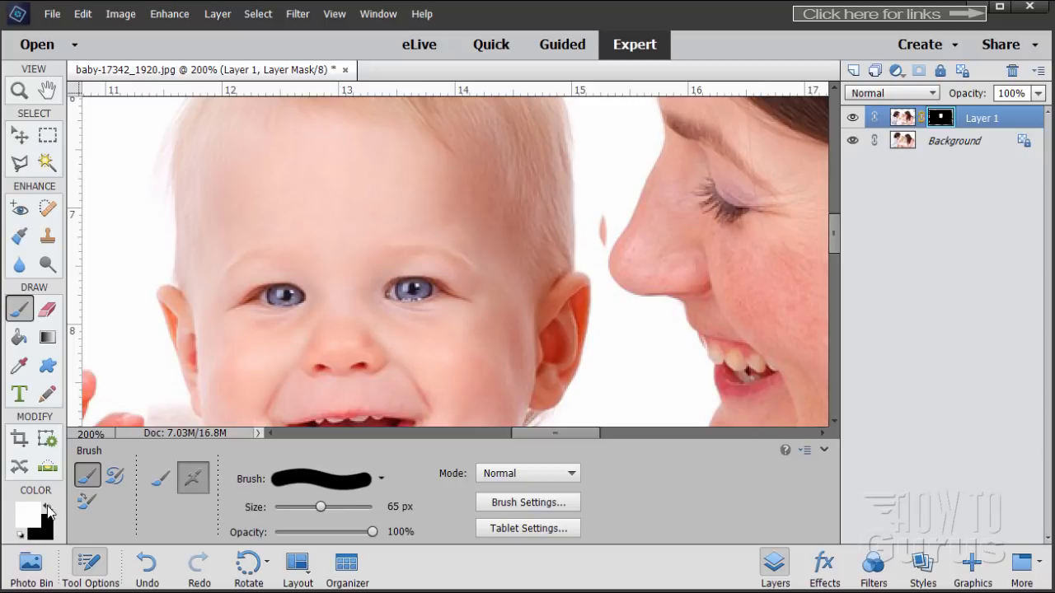
{"action": "left_click", "coordinate": [48, 508]}
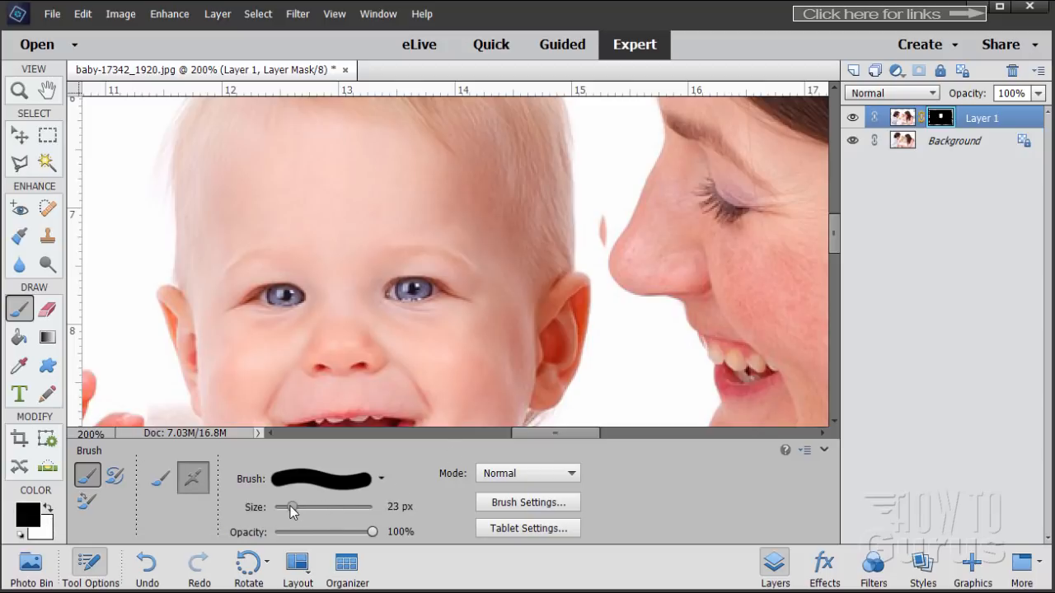
{"action": "left_click_drag", "start_coordinate": [290, 507], "coordinate": [281, 507]}
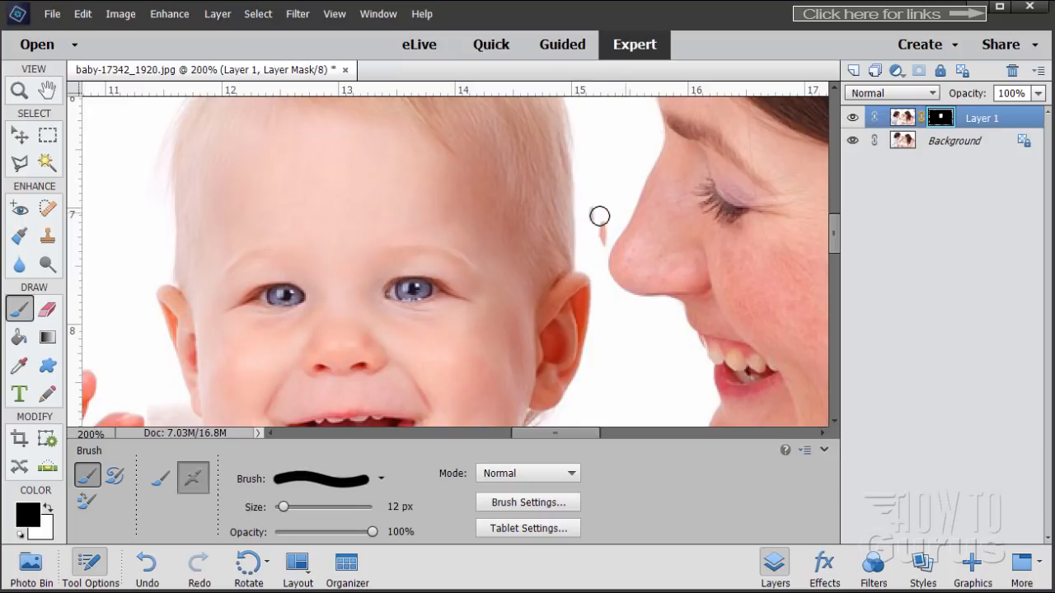
{"action": "left_click_drag", "start_coordinate": [600, 216], "coordinate": [601, 243]}
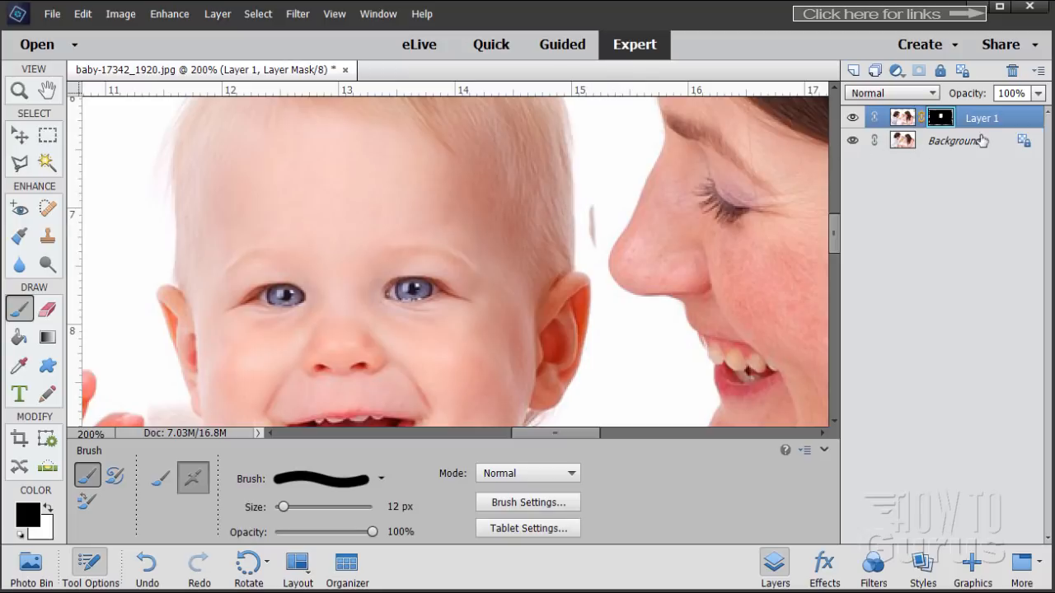
Add an empty layer directly above the Background and paint white over the grey mark beside the baby's head on it
{"action": "left_click", "coordinate": [948, 146]}
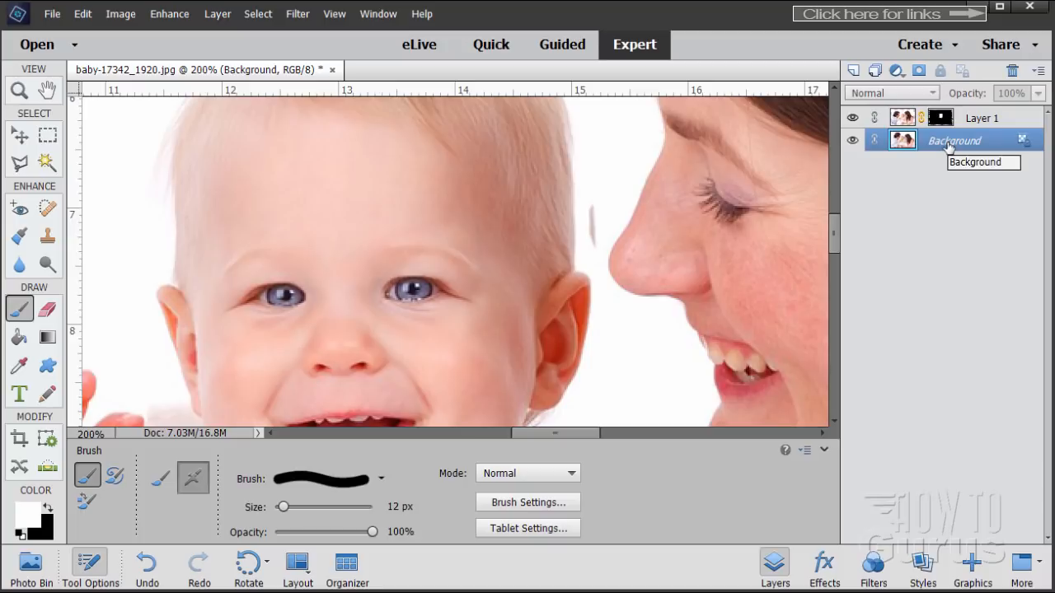
{"action": "left_click", "coordinate": [853, 70]}
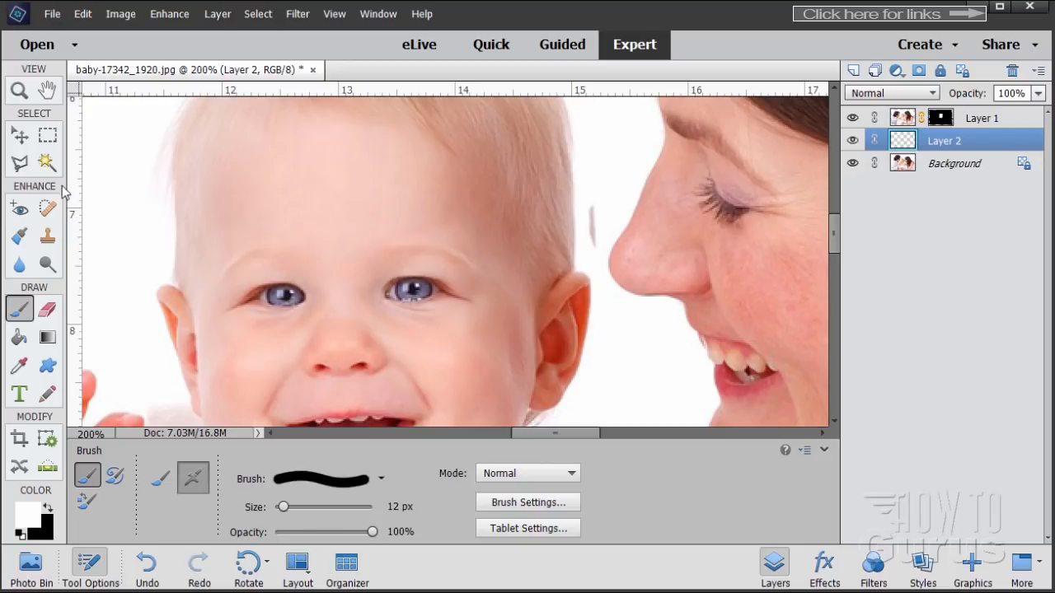
{"action": "left_click", "coordinate": [20, 365]}
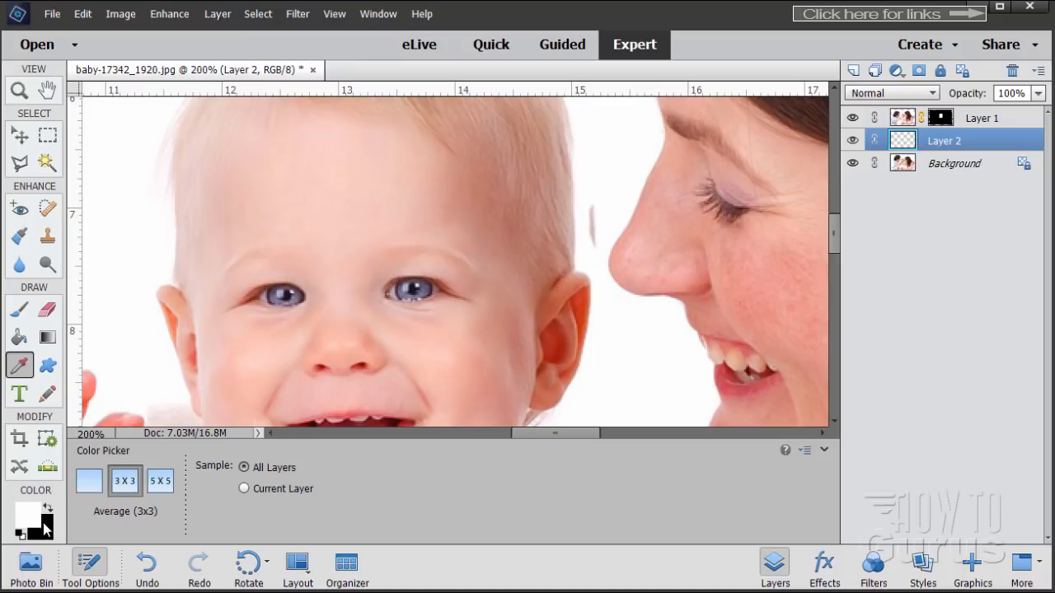
{"action": "left_click", "coordinate": [20, 309]}
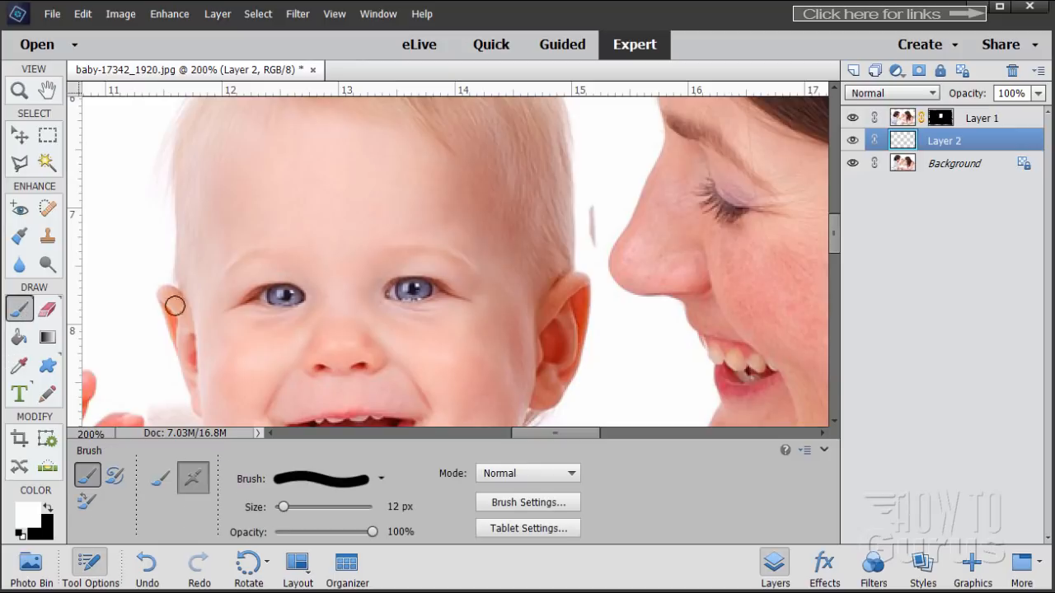
{"action": "mouse_move", "coordinate": [593, 211]}
{"action": "left_mouse_down"}
{"action": "mouse_move", "coordinate": [594, 247]}
{"action": "mouse_move", "coordinate": [591, 219]}
{"action": "left_mouse_up"}
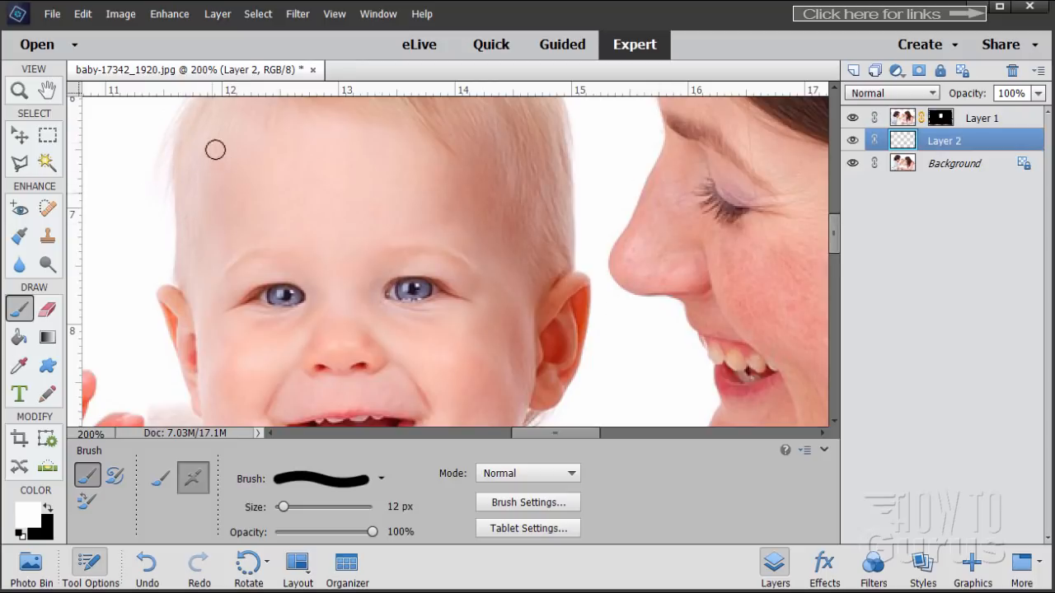
Compare the baby's neck and shoulder area with the original by toggling Layer 1's visibility, leaving the layer shown
{"action": "left_click_drag", "start_coordinate": [836, 222], "coordinate": [834, 249]}
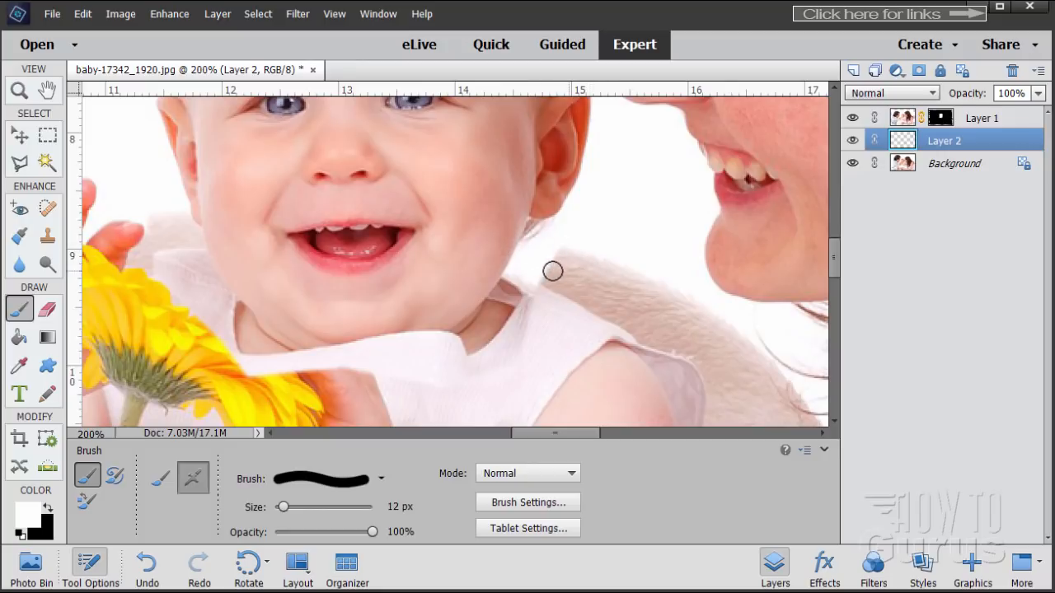
{"action": "left_click", "coordinate": [853, 119]}
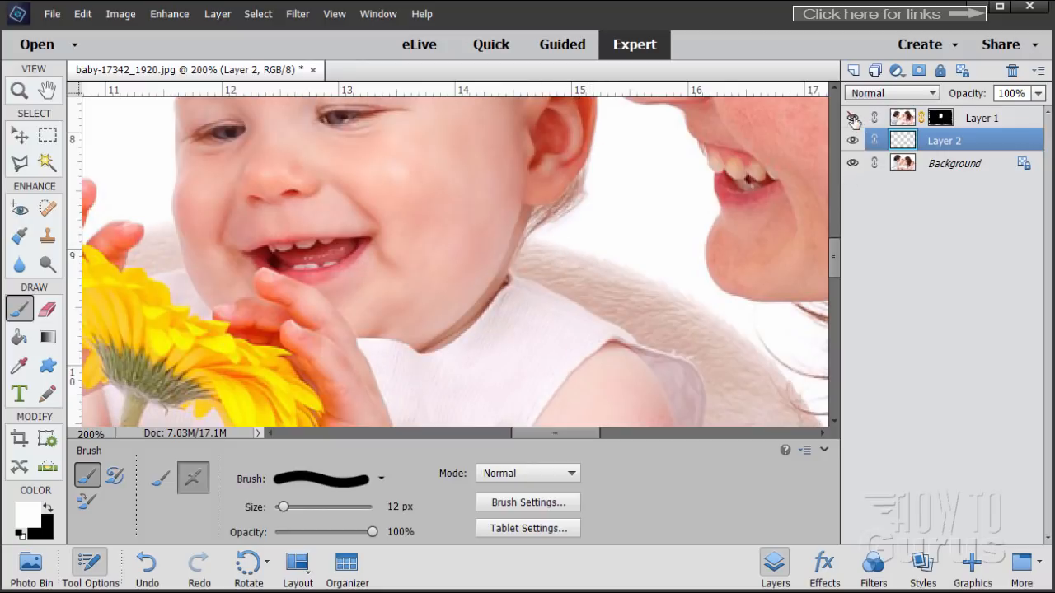
{"action": "left_click", "coordinate": [853, 118]}
{"action": "left_click", "coordinate": [853, 119]}
{"action": "left_click", "coordinate": [853, 118]}
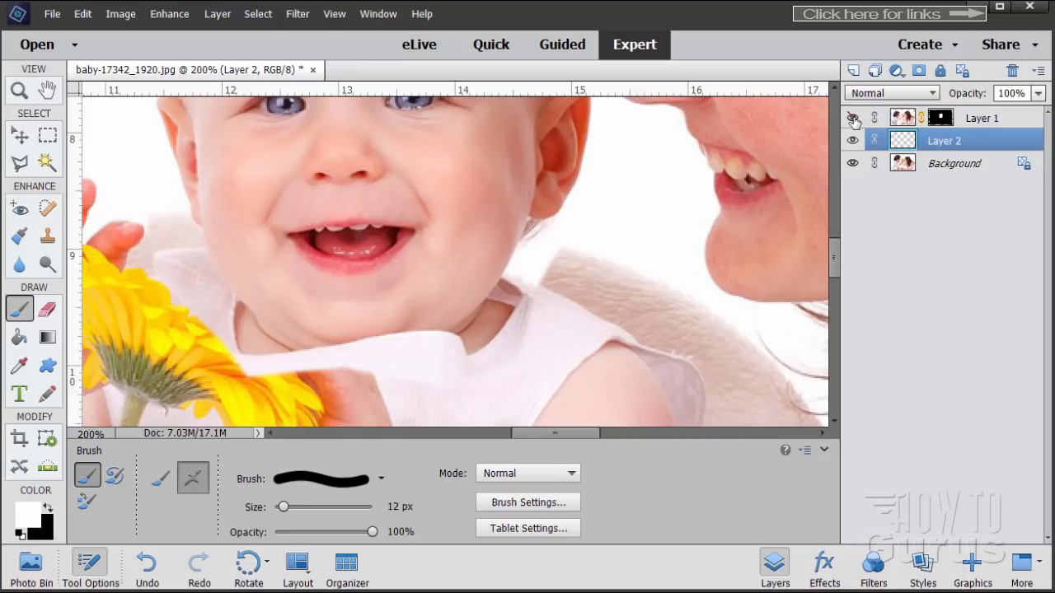
{"action": "left_click", "coordinate": [853, 119]}
{"action": "left_click", "coordinate": [853, 119]}
{"action": "left_click", "coordinate": [853, 119]}
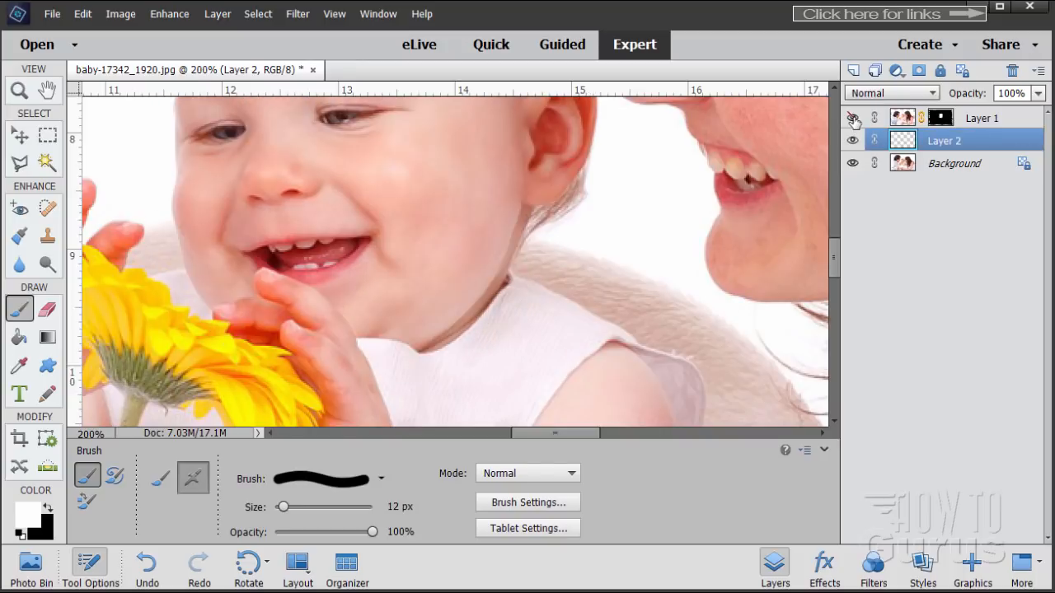
{"action": "left_click", "coordinate": [854, 119]}
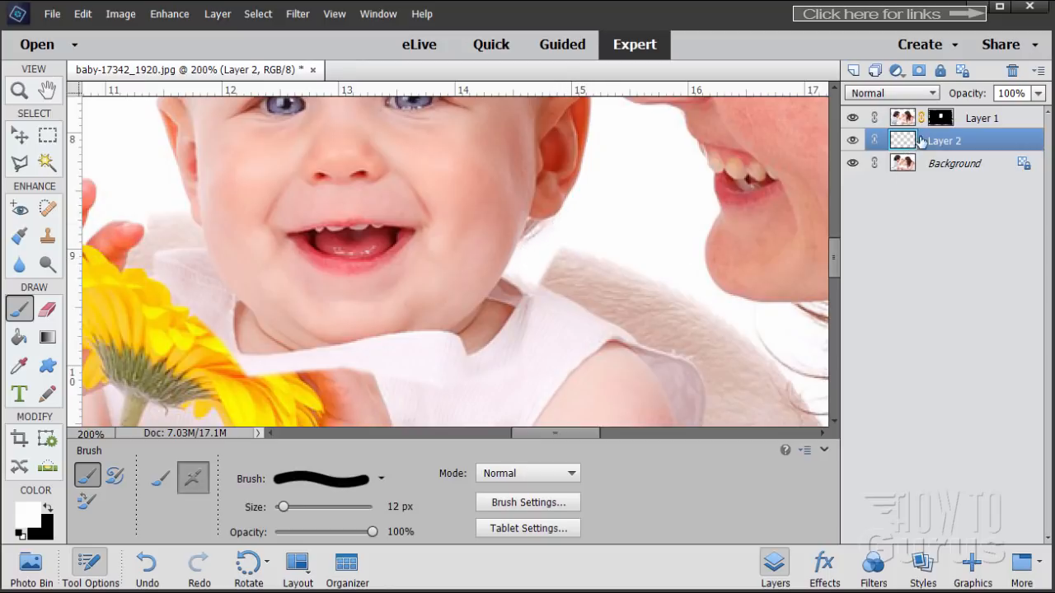
Select the white area beside the baby's neck on Layer 1's picture with the Magic Wand at tolerance 30
{"action": "left_click", "coordinate": [47, 163]}
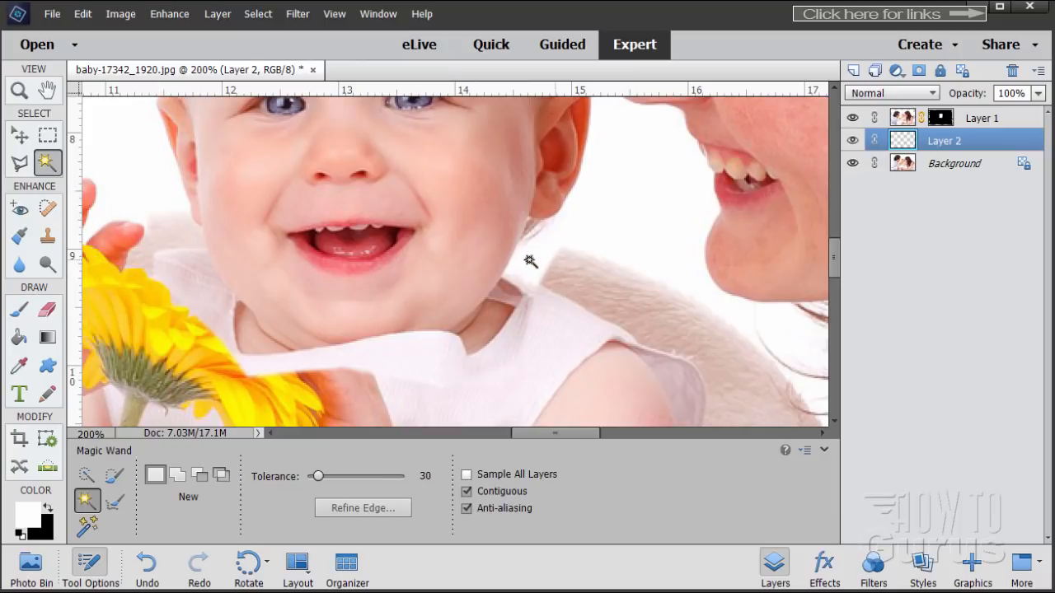
{"action": "left_click", "coordinate": [906, 119]}
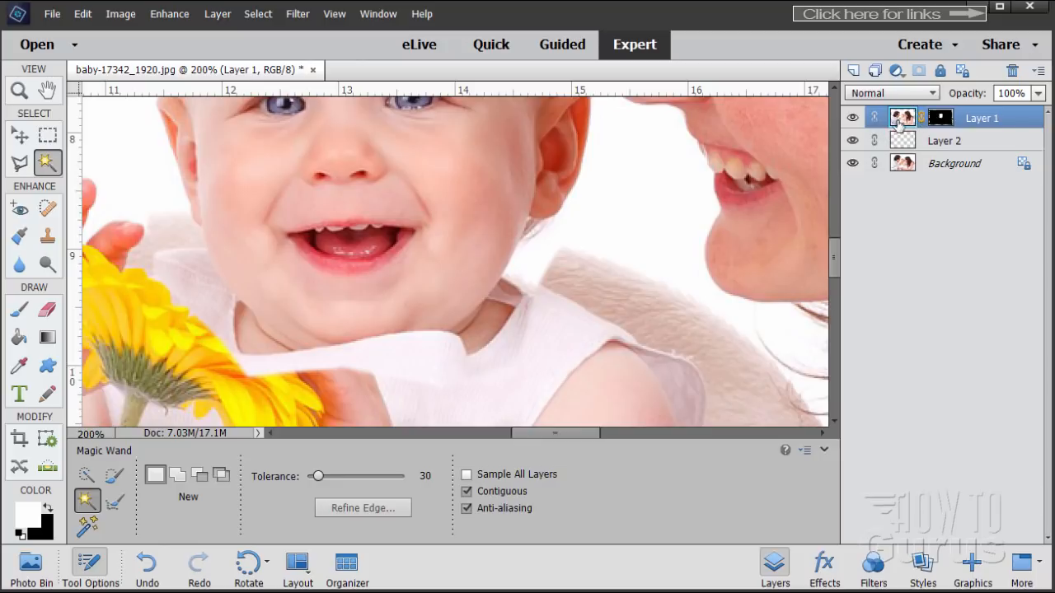
{"action": "left_click", "coordinate": [535, 256]}
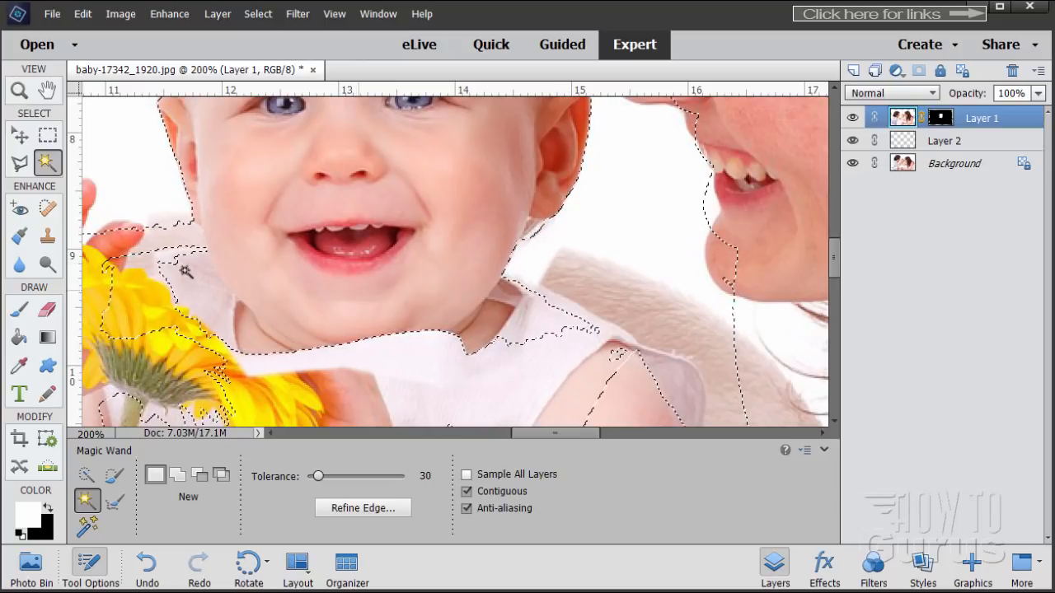
Set up the Brush tool with black as the foreground colour and the soft 13 px default brush
{"action": "left_click", "coordinate": [49, 510]}
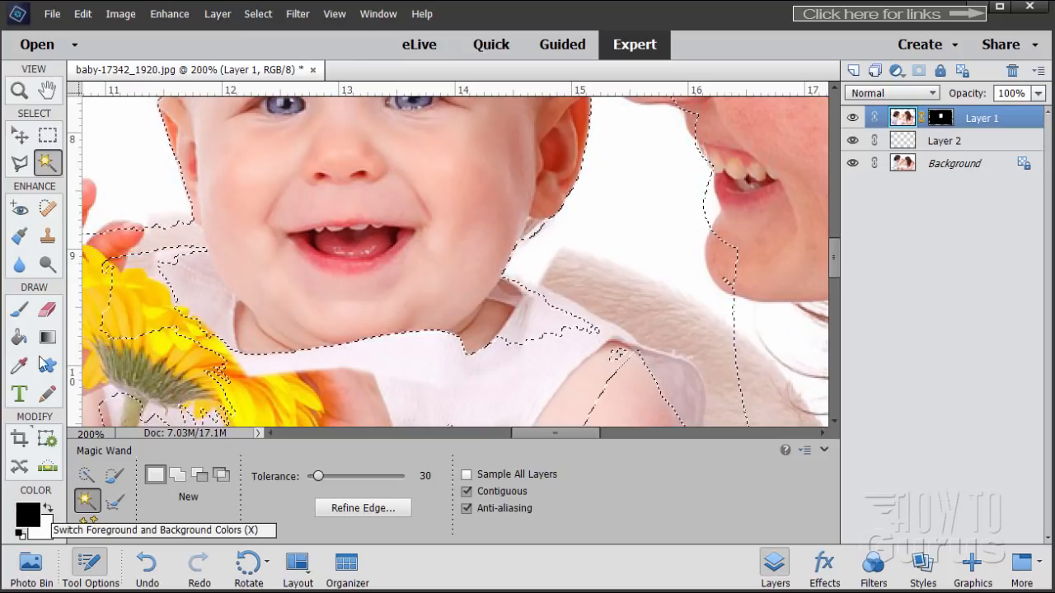
{"action": "left_click", "coordinate": [19, 309]}
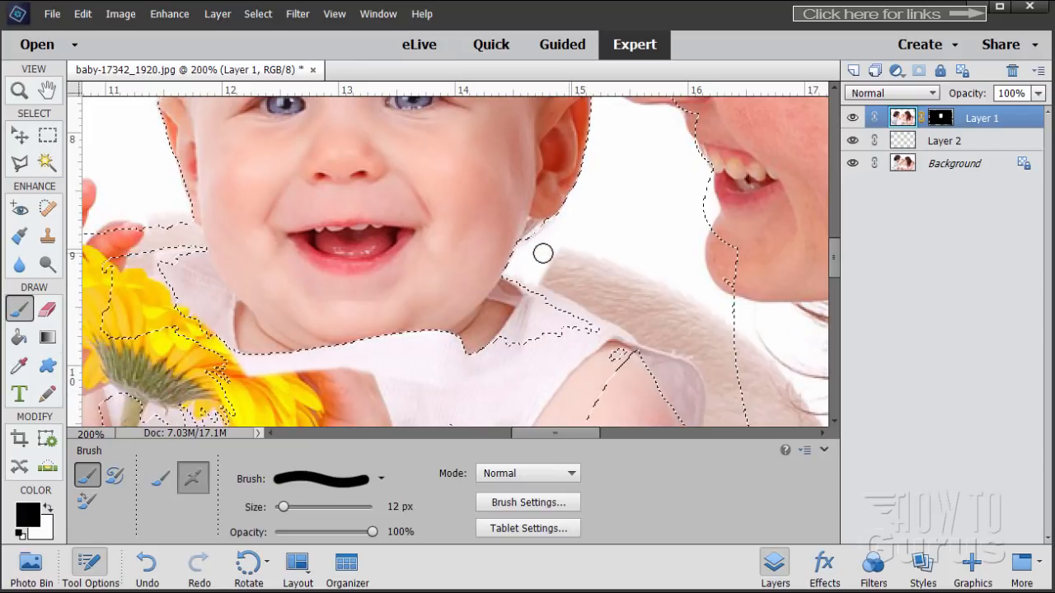
{"action": "left_click", "coordinate": [350, 483]}
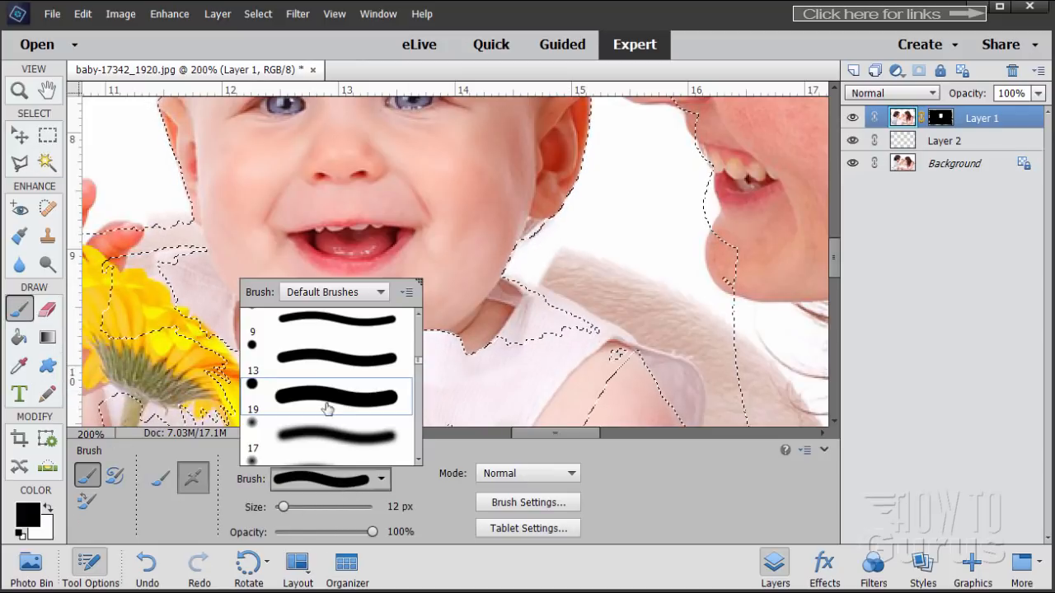
{"action": "scroll", "coordinate": [309, 363], "scroll_direction": "down", "scroll_amount": 3}
{"action": "scroll", "coordinate": [309, 359], "scroll_direction": "up", "scroll_amount": 5}
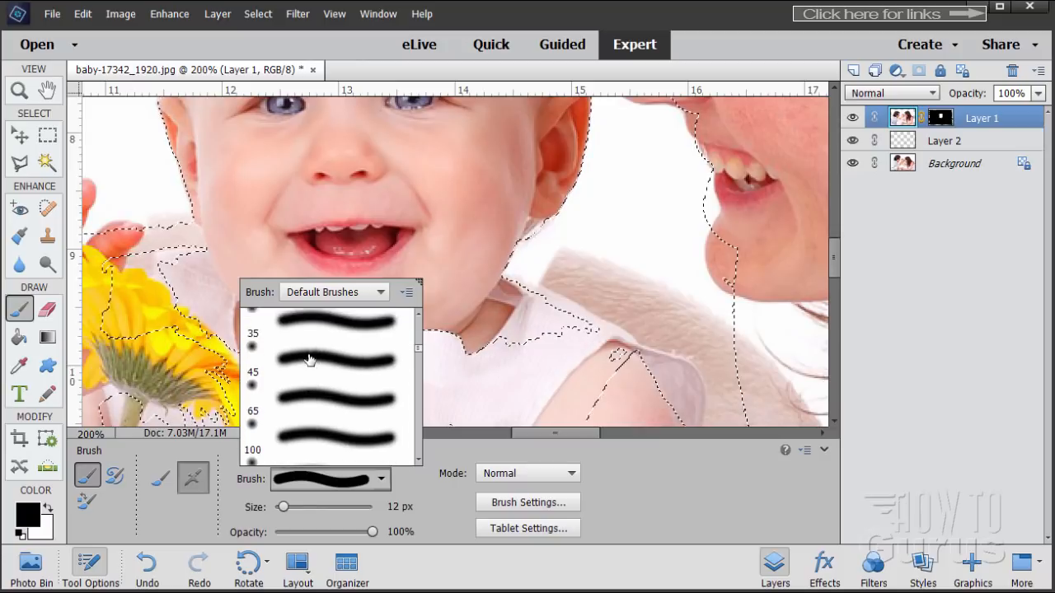
{"action": "scroll", "coordinate": [309, 359], "scroll_direction": "up", "scroll_amount": 2}
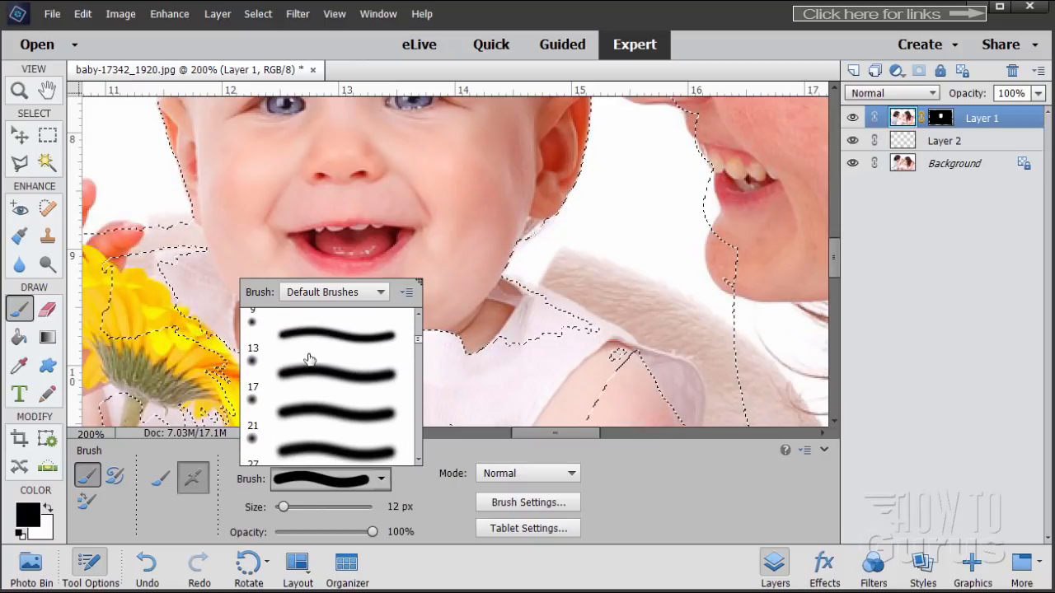
{"action": "left_click", "coordinate": [313, 363]}
{"action": "left_click", "coordinate": [303, 336]}
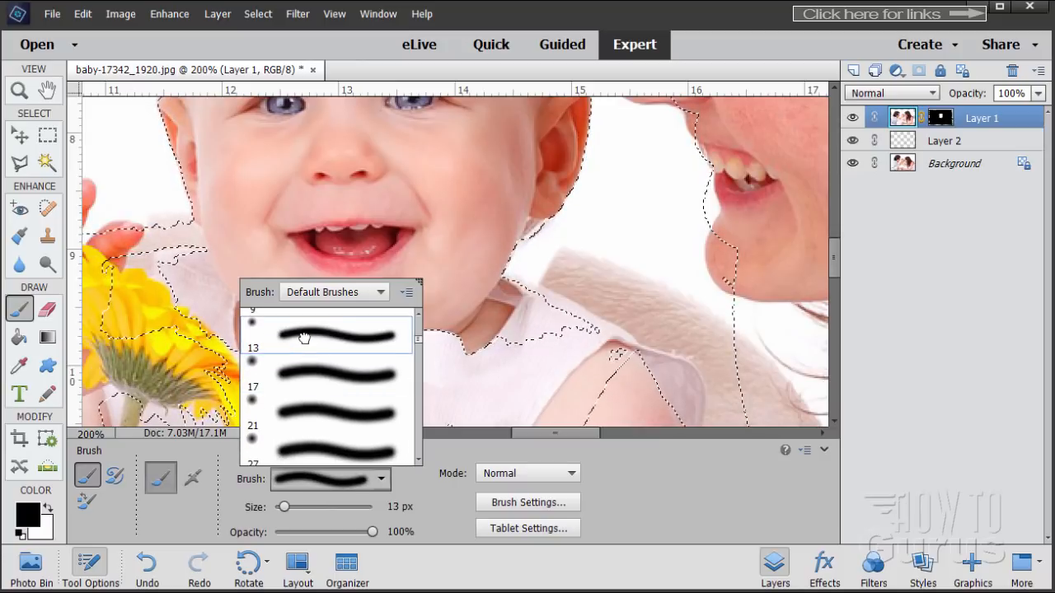
{"action": "left_click", "coordinate": [358, 476]}
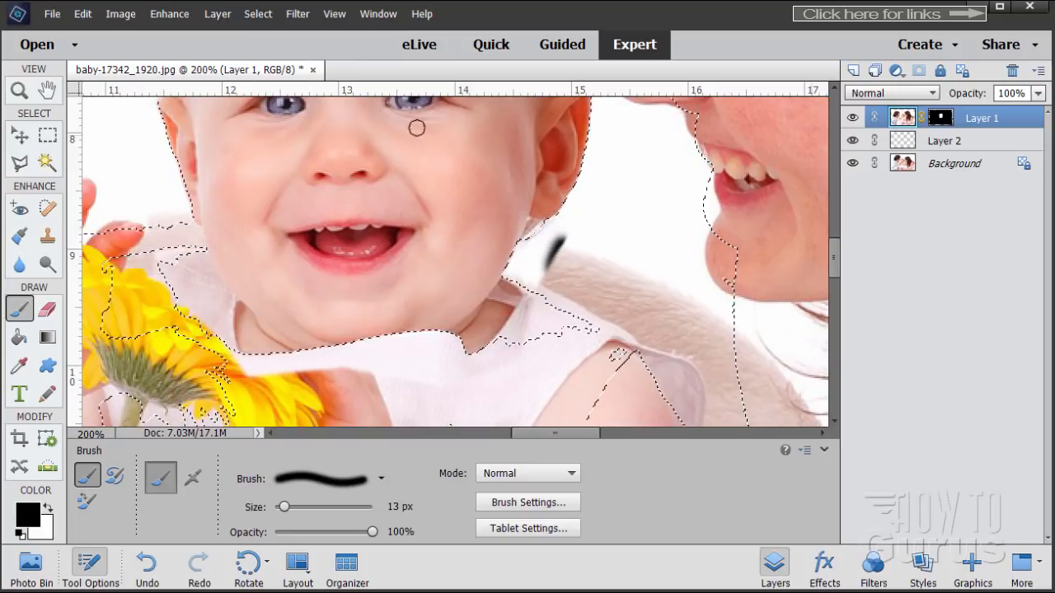
Undo the black stroke on Layer 1's picture and paint on its mask to reveal the chair back beside the baby's neck
{"action": "left_click", "coordinate": [82, 14]}
{"action": "left_click", "coordinate": [113, 31]}
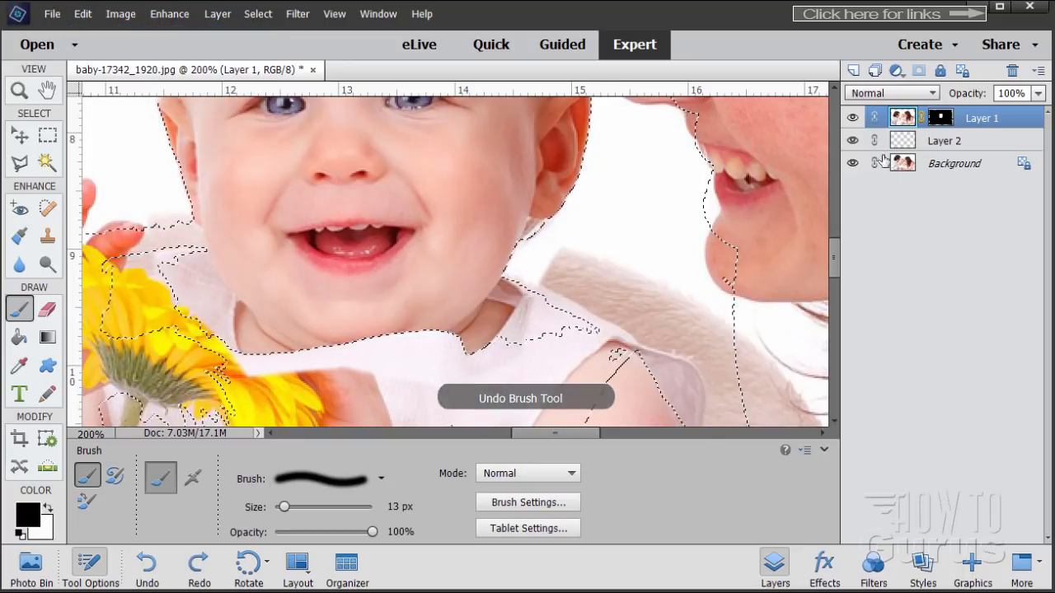
{"action": "left_click", "coordinate": [944, 119]}
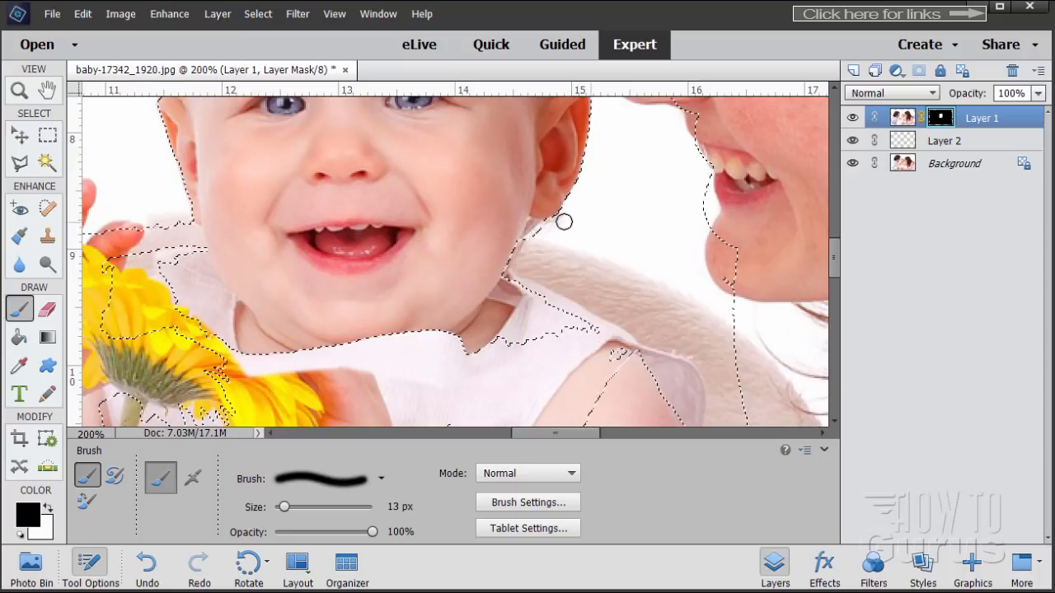
On Layer 2, paint over the stray hair below the baby's ear with white sampled from the photo's backdrop
{"action": "left_click", "coordinate": [942, 144]}
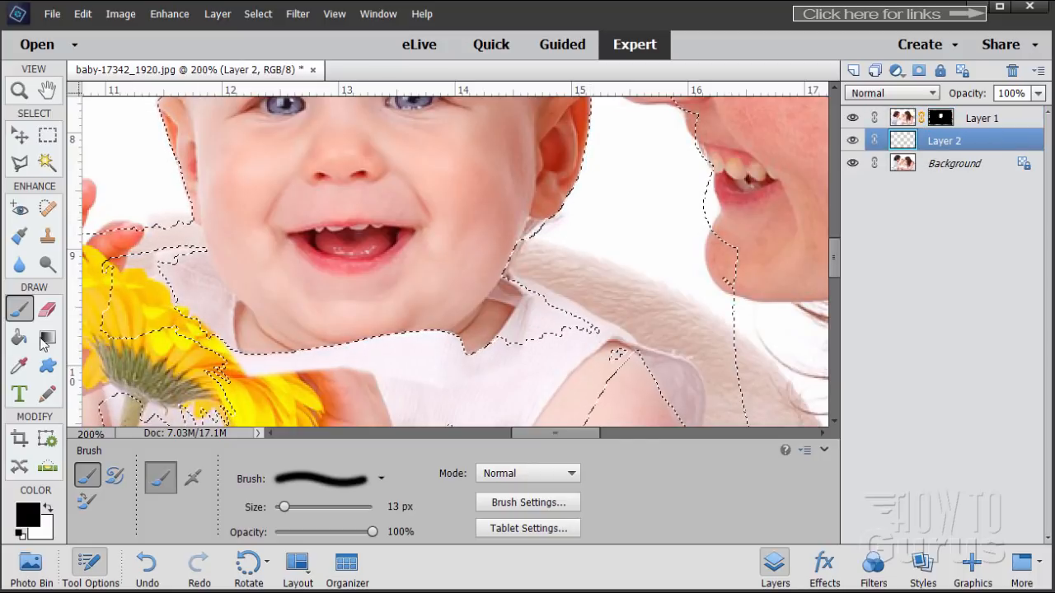
{"action": "left_click", "coordinate": [20, 366]}
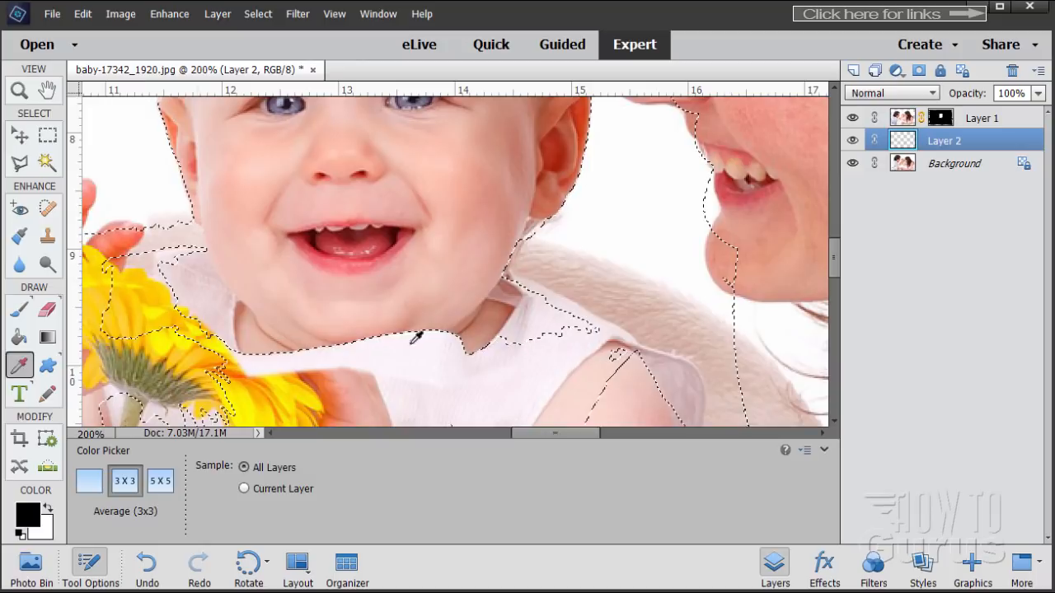
{"action": "left_click", "coordinate": [612, 207]}
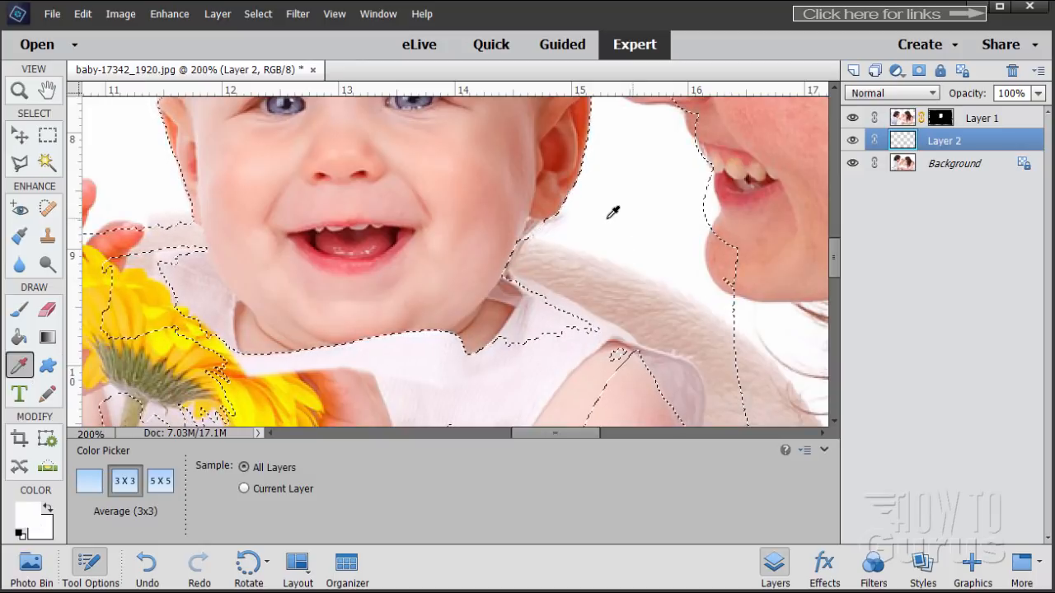
{"action": "left_click", "coordinate": [20, 310]}
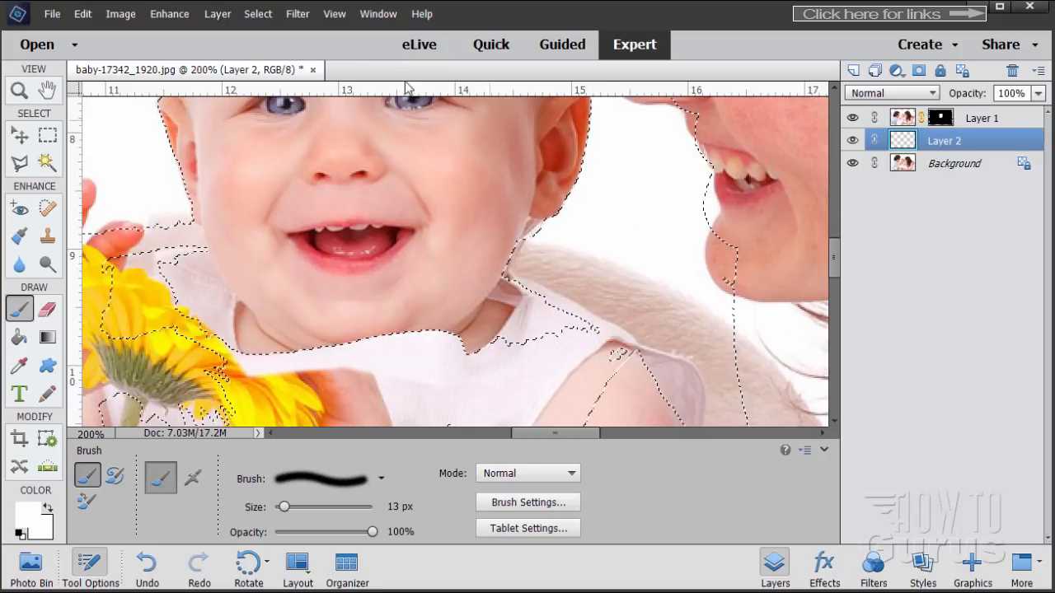
Clear the active selection
{"action": "left_click", "coordinate": [257, 14]}
{"action": "left_click", "coordinate": [272, 44]}
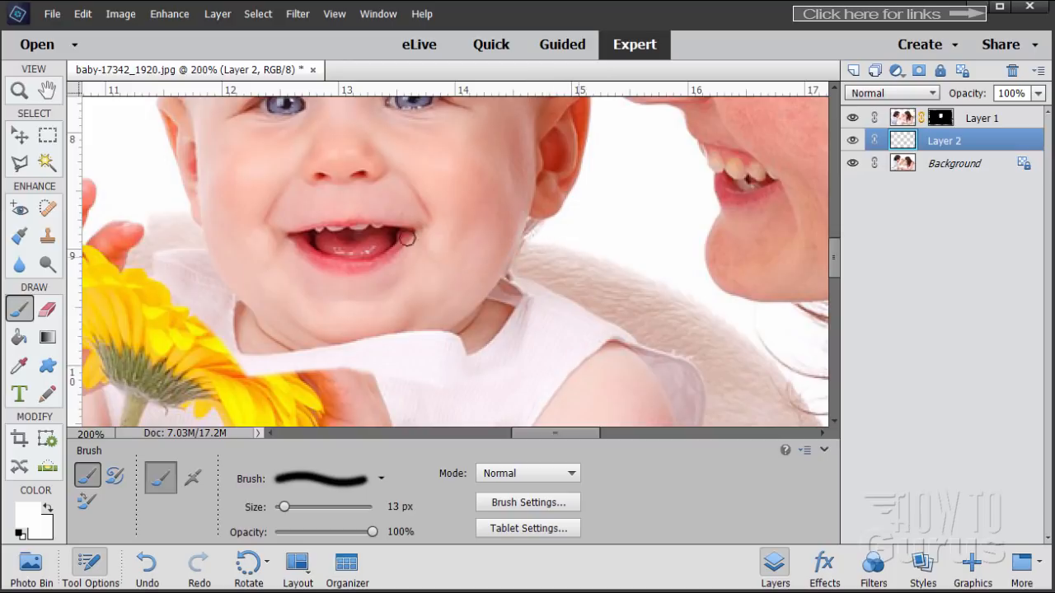
Compare the neck and chair edge beneath the baby's ear with Layer 1 hidden and shown, at 400% zoom
{"action": "left_click", "coordinate": [19, 91]}
{"action": "left_click", "coordinate": [544, 259]}
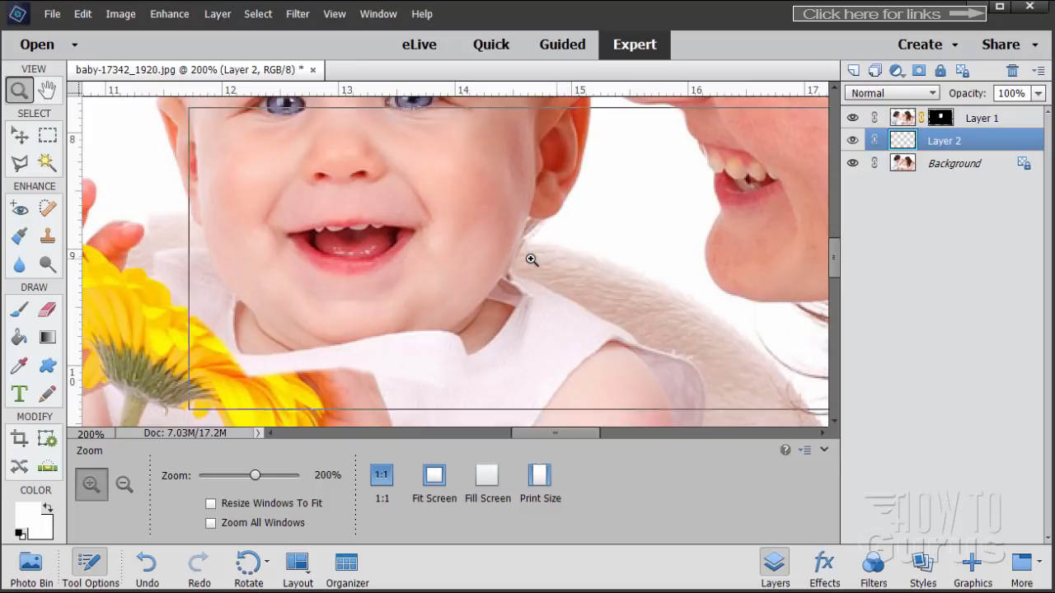
{"action": "left_click", "coordinate": [544, 259]}
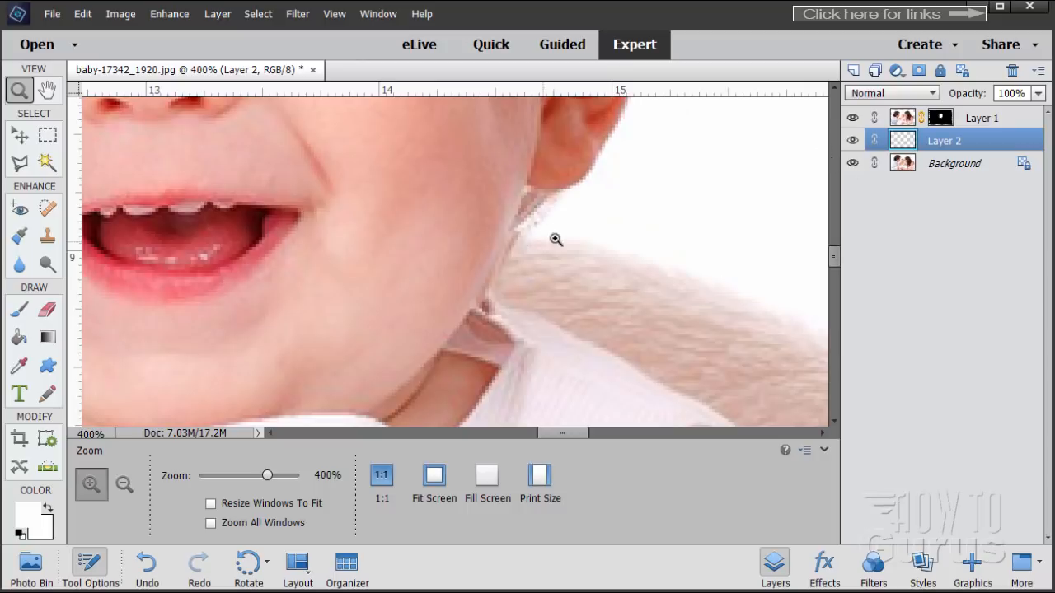
{"action": "left_click", "coordinate": [854, 121]}
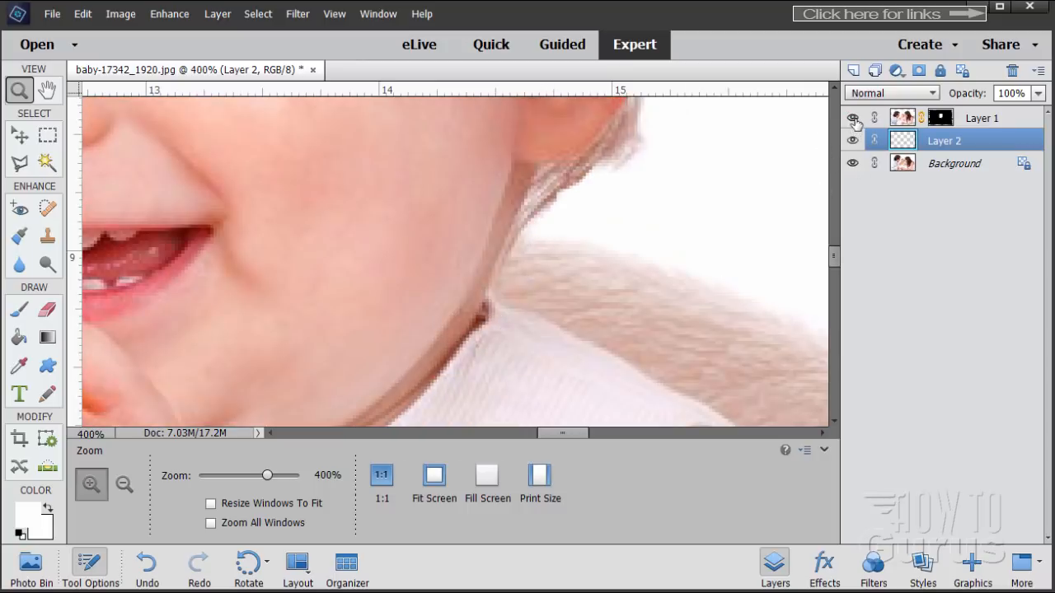
{"action": "left_click", "coordinate": [854, 121]}
{"action": "left_click", "coordinate": [854, 120]}
{"action": "left_click", "coordinate": [853, 120]}
{"action": "left_click", "coordinate": [854, 120]}
{"action": "left_click", "coordinate": [854, 120]}
{"action": "left_click", "coordinate": [854, 120]}
{"action": "left_click", "coordinate": [853, 120]}
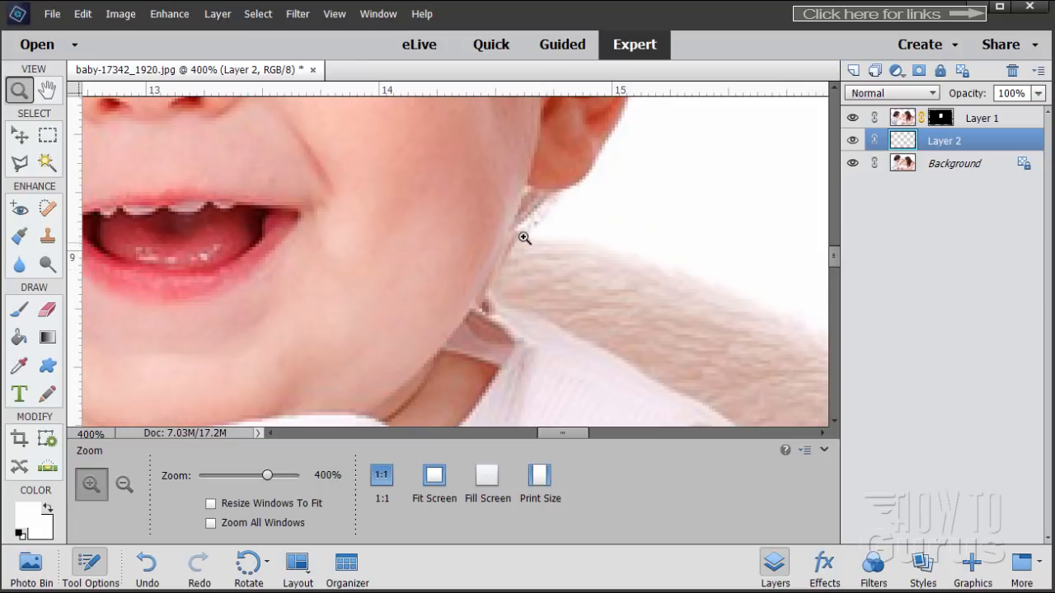
{"action": "left_click", "coordinate": [853, 120]}
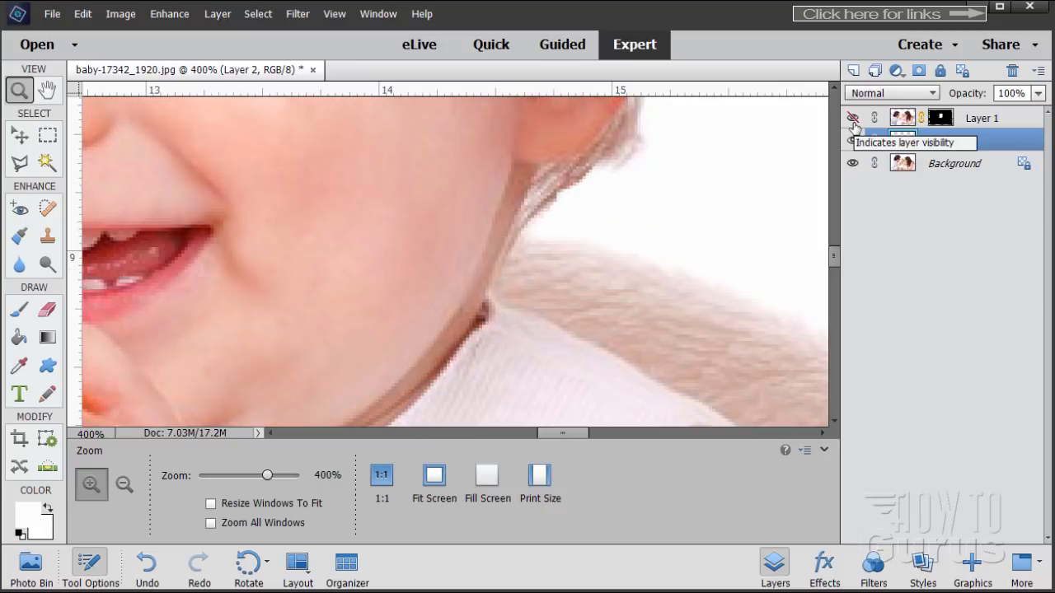
{"action": "left_click", "coordinate": [854, 122]}
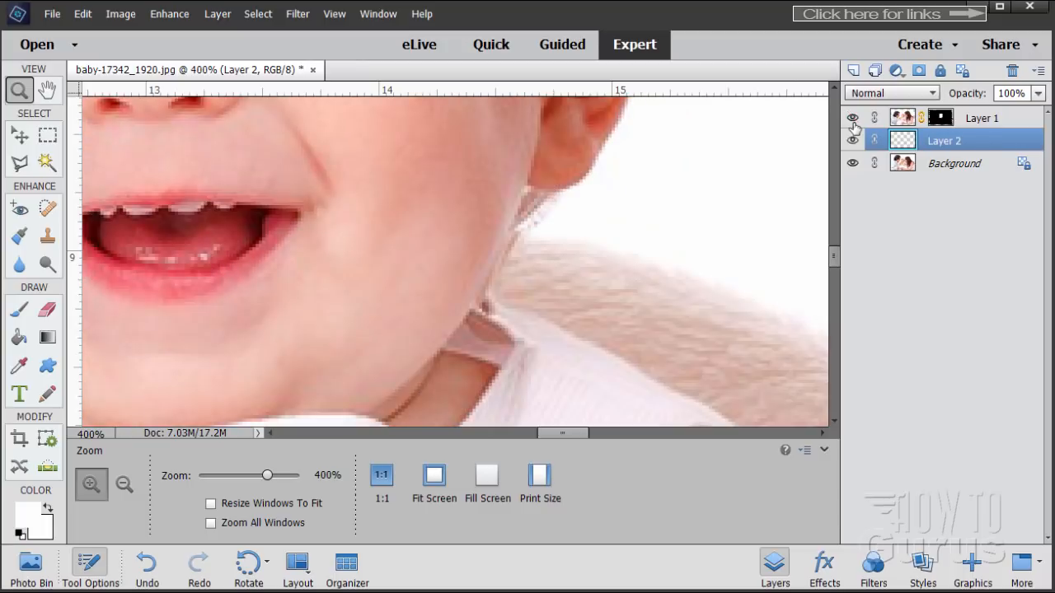
{"action": "left_click", "coordinate": [854, 124]}
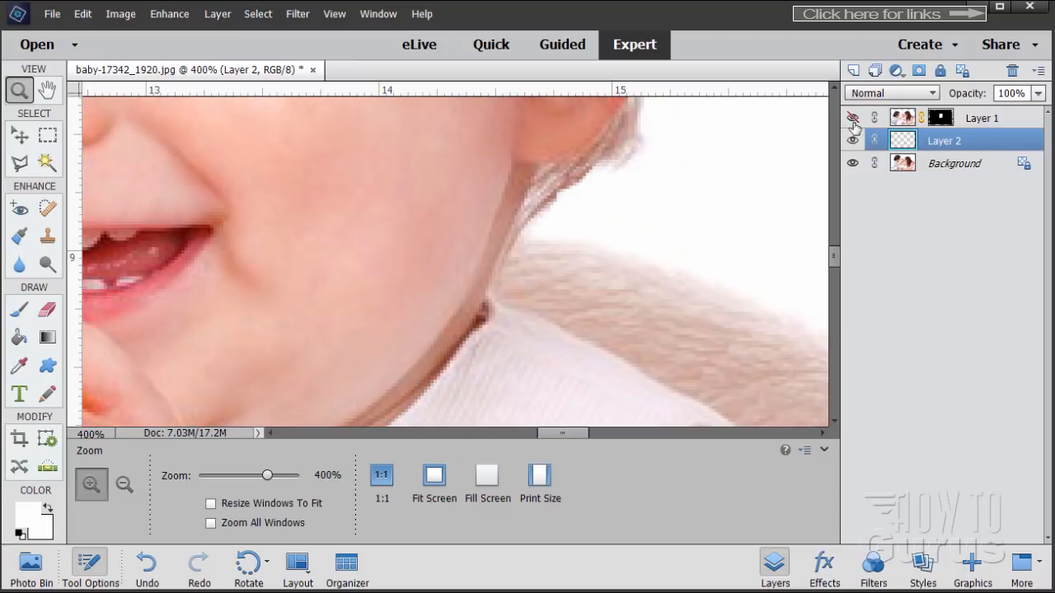
{"action": "left_click", "coordinate": [853, 121]}
{"action": "left_click", "coordinate": [853, 121]}
{"action": "left_click", "coordinate": [853, 124]}
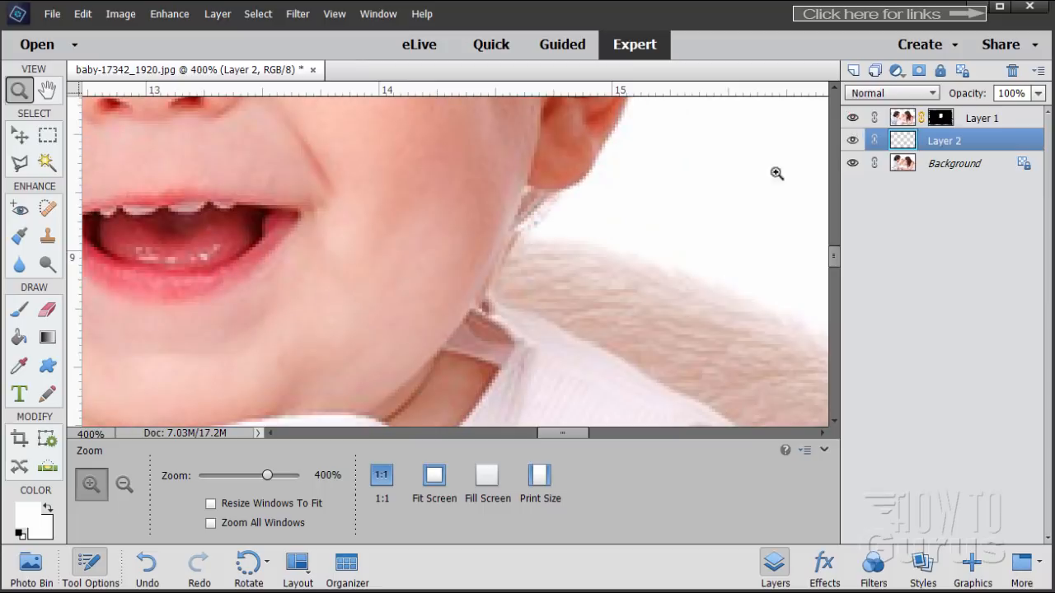
{"action": "left_click", "coordinate": [853, 122]}
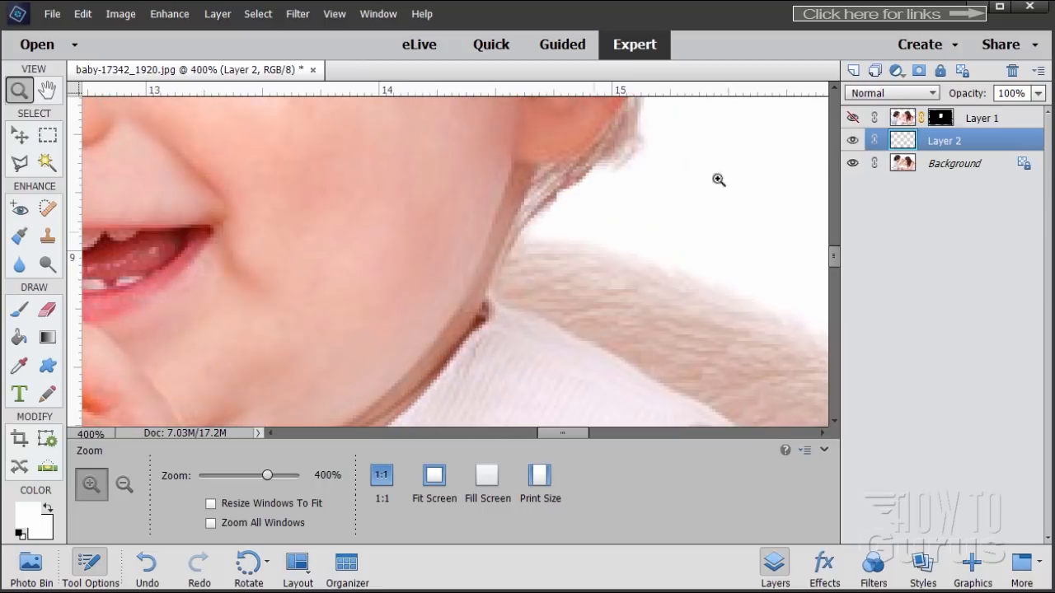
{"action": "left_click", "coordinate": [854, 119]}
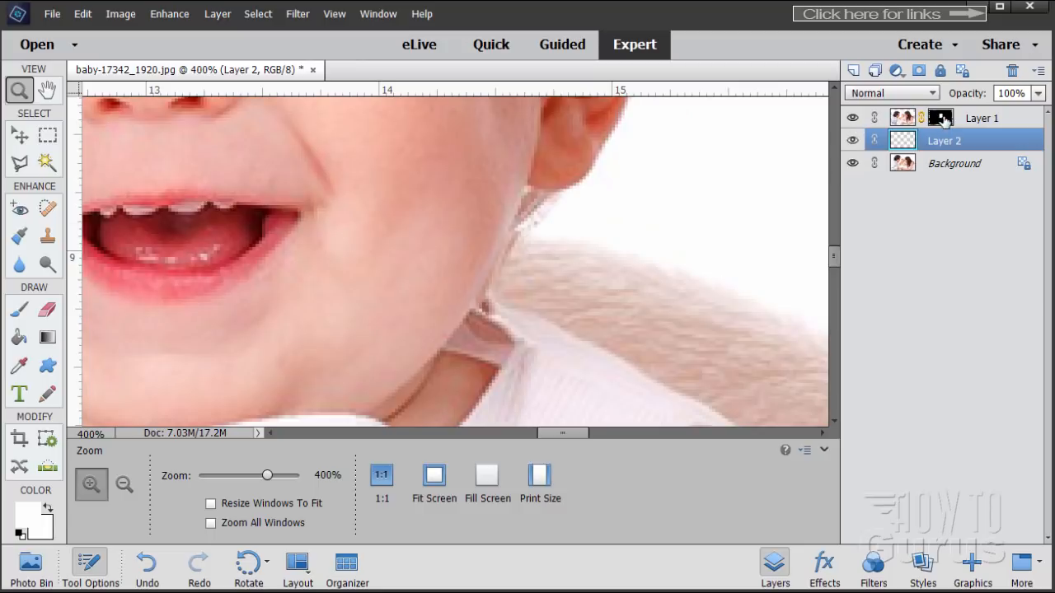
On Layer 1's mask, paint black along the edge beneath the baby's ear with an 8 px brush
{"action": "left_click", "coordinate": [941, 119]}
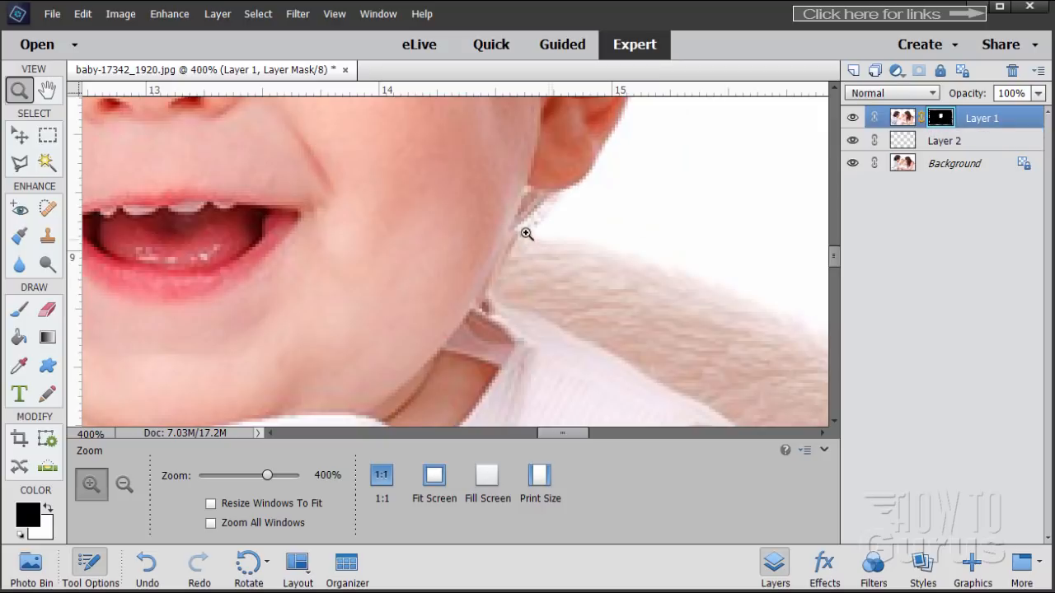
{"action": "left_click", "coordinate": [18, 312]}
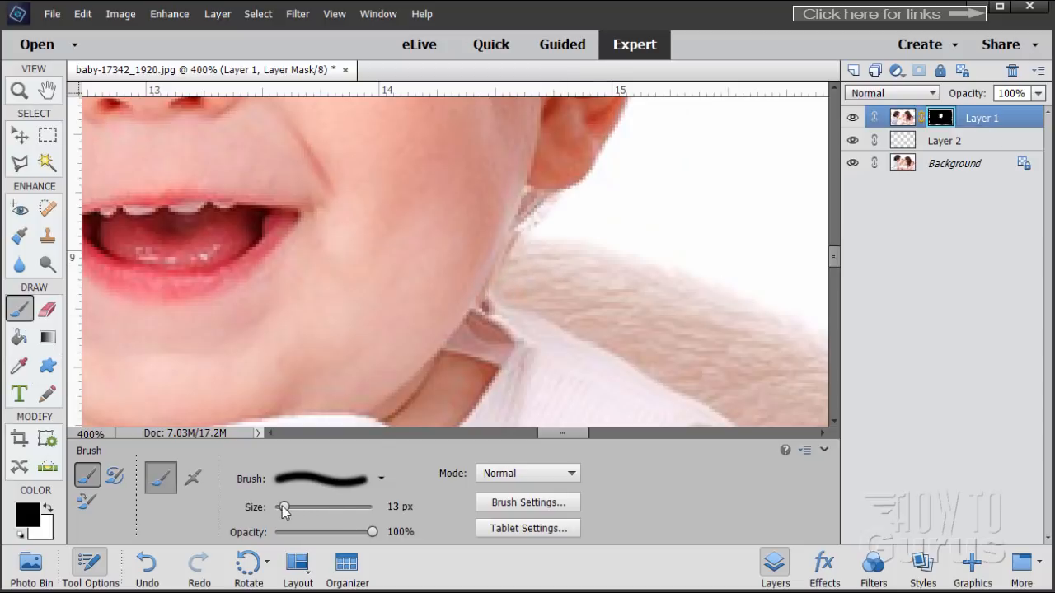
{"action": "left_click_drag", "start_coordinate": [284, 507], "coordinate": [280, 507]}
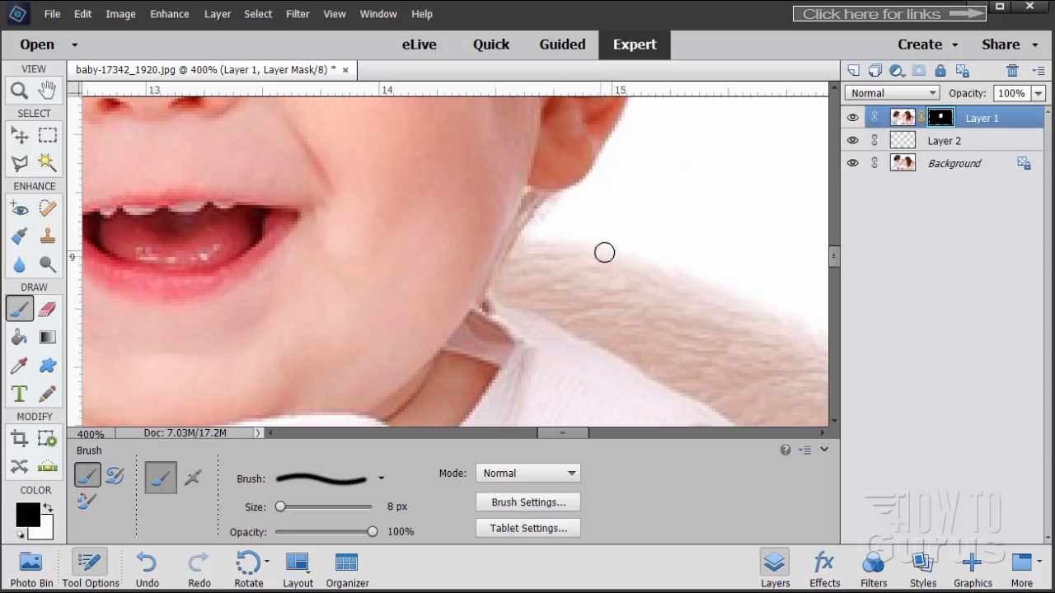
Compare the whole family photo with Layer 1 hidden and shown, at 72% zoom
{"action": "left_click", "coordinate": [19, 91]}
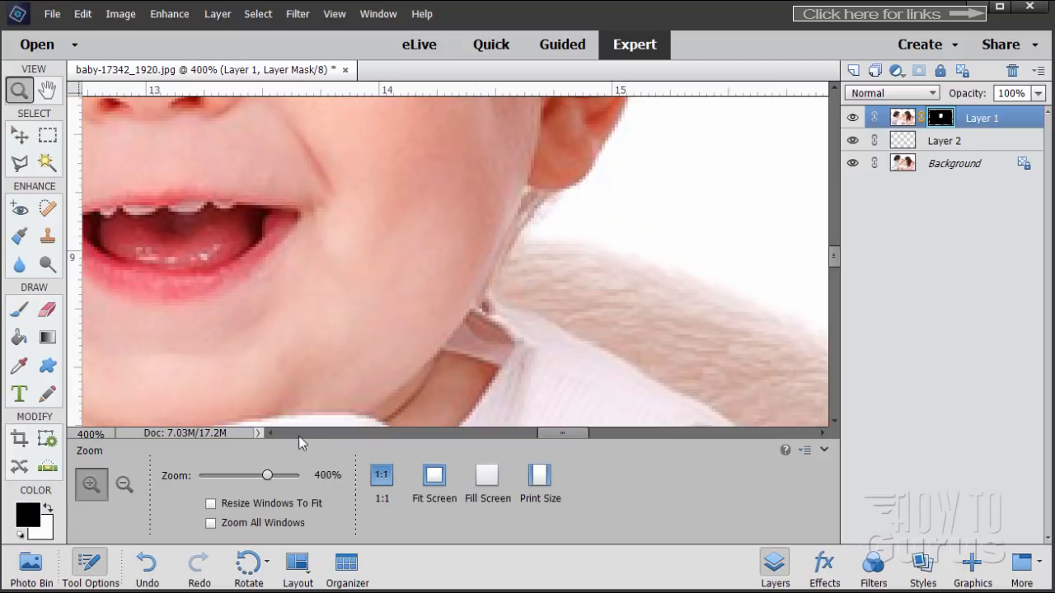
{"action": "left_click_drag", "start_coordinate": [267, 478], "coordinate": [228, 481]}
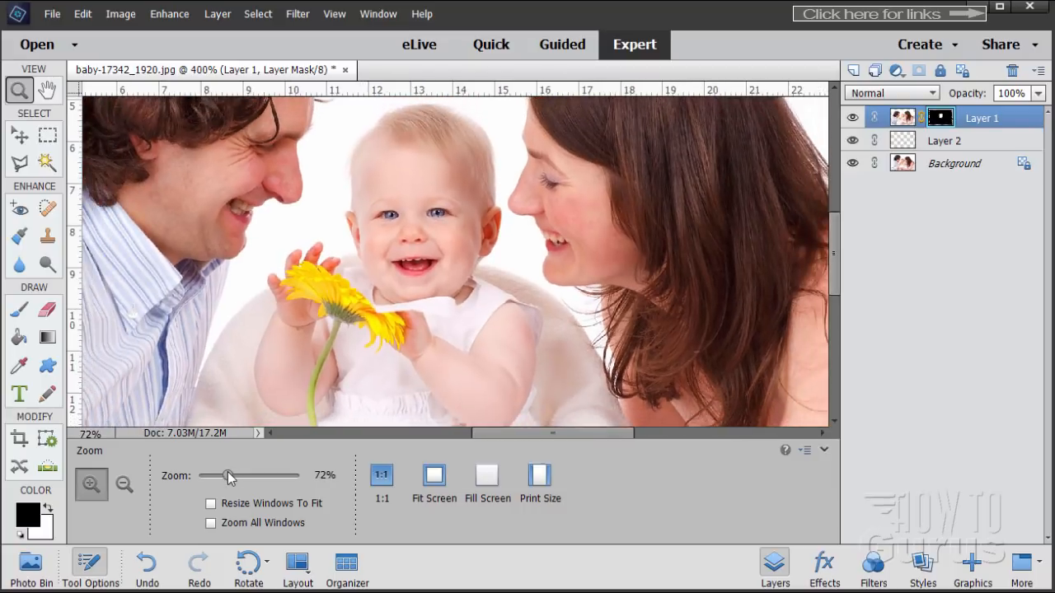
{"action": "left_click", "coordinate": [854, 121]}
{"action": "left_click", "coordinate": [855, 122]}
{"action": "left_click", "coordinate": [853, 121]}
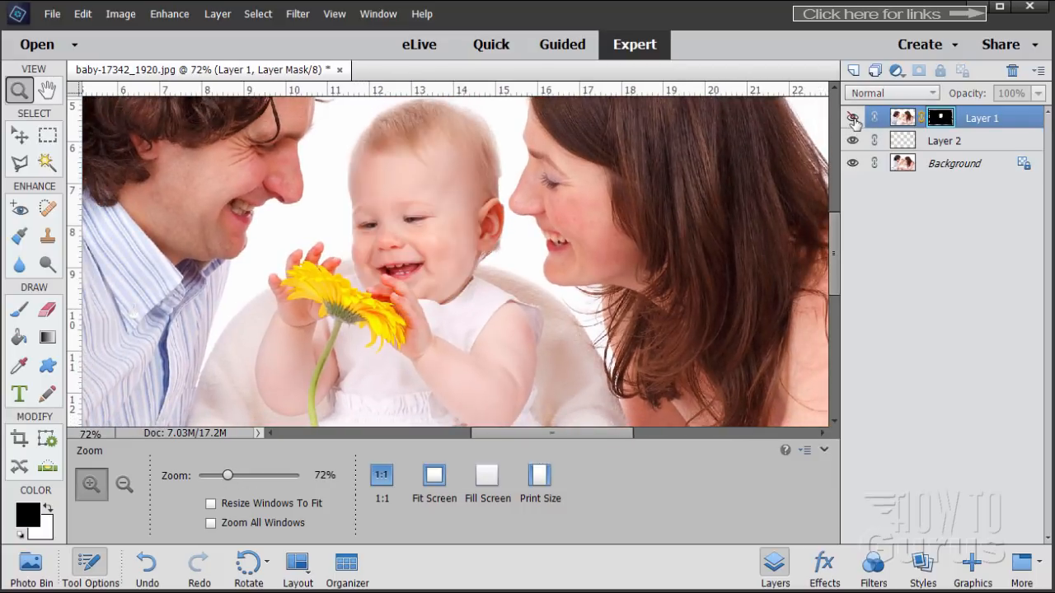
{"action": "left_click", "coordinate": [854, 121]}
{"action": "left_click", "coordinate": [854, 121]}
{"action": "left_click", "coordinate": [854, 121]}
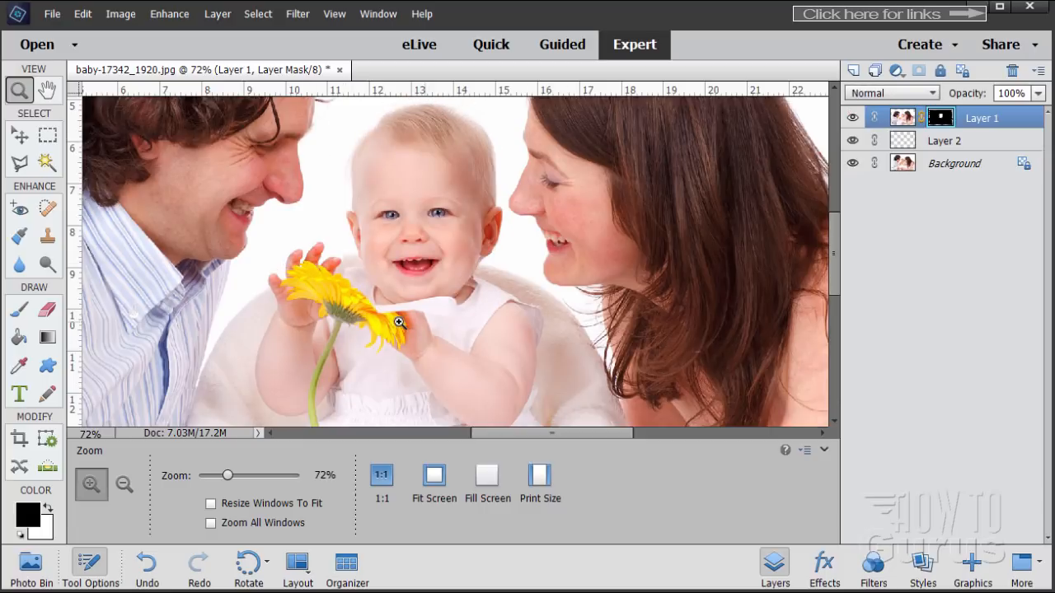
{"action": "left_click", "coordinate": [851, 120]}
{"action": "left_click", "coordinate": [852, 120]}
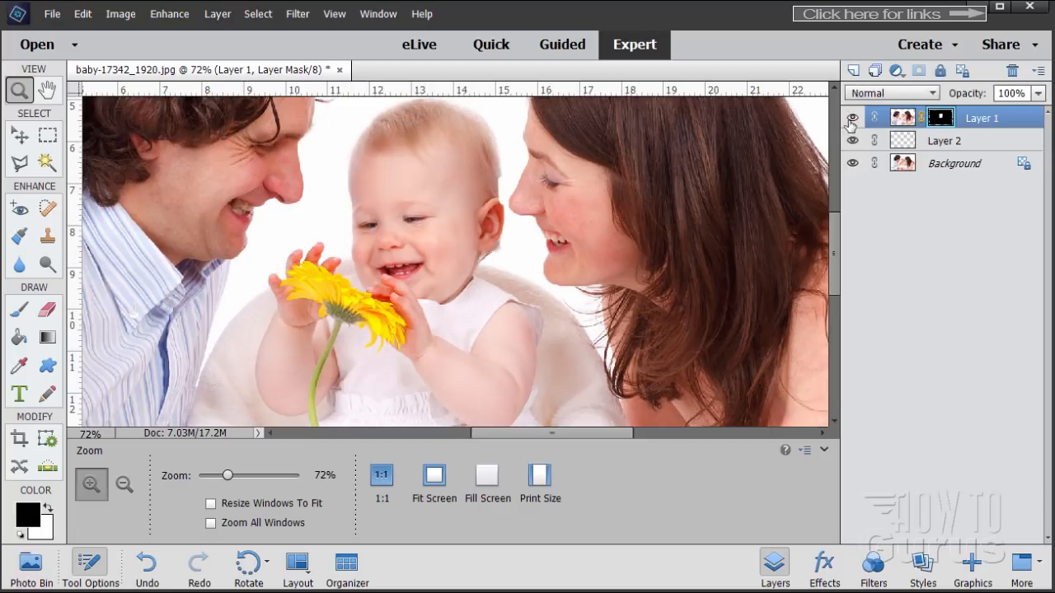
{"action": "left_click", "coordinate": [851, 120]}
{"action": "left_click", "coordinate": [851, 120]}
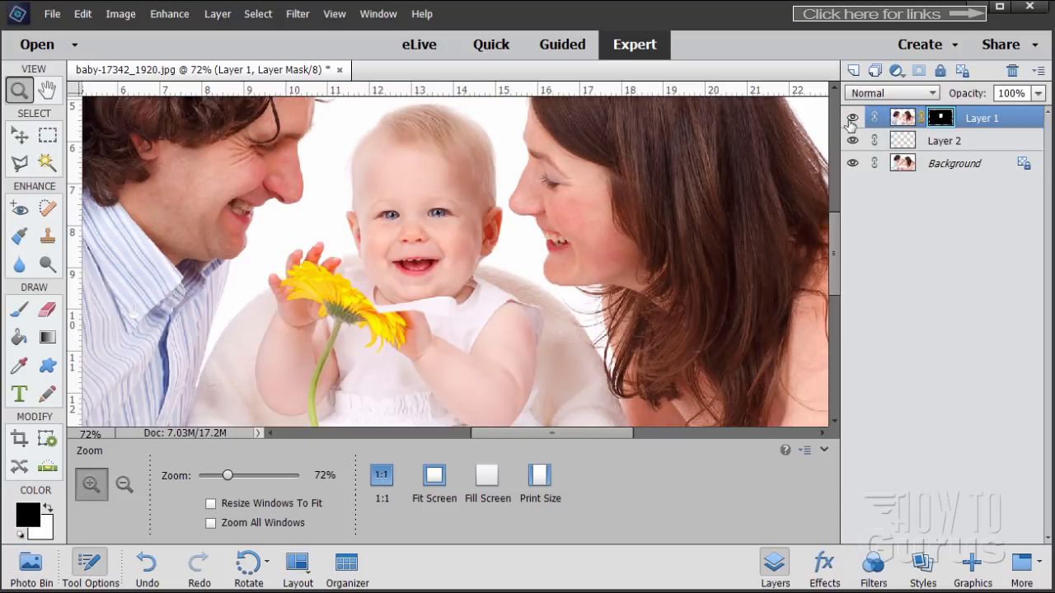
Hide Layer 1 and Layer 2, and outline the baby's raised hand beside the flower on the Background with the Polygonal Lasso
{"action": "left_click", "coordinate": [852, 118]}
{"action": "left_click", "coordinate": [852, 141]}
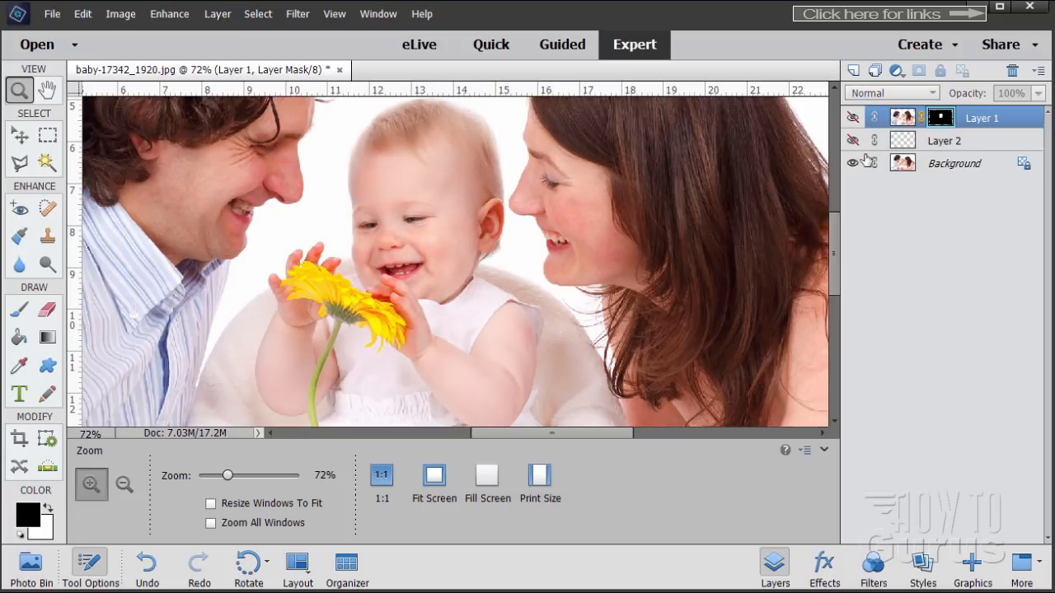
{"action": "left_click", "coordinate": [928, 164]}
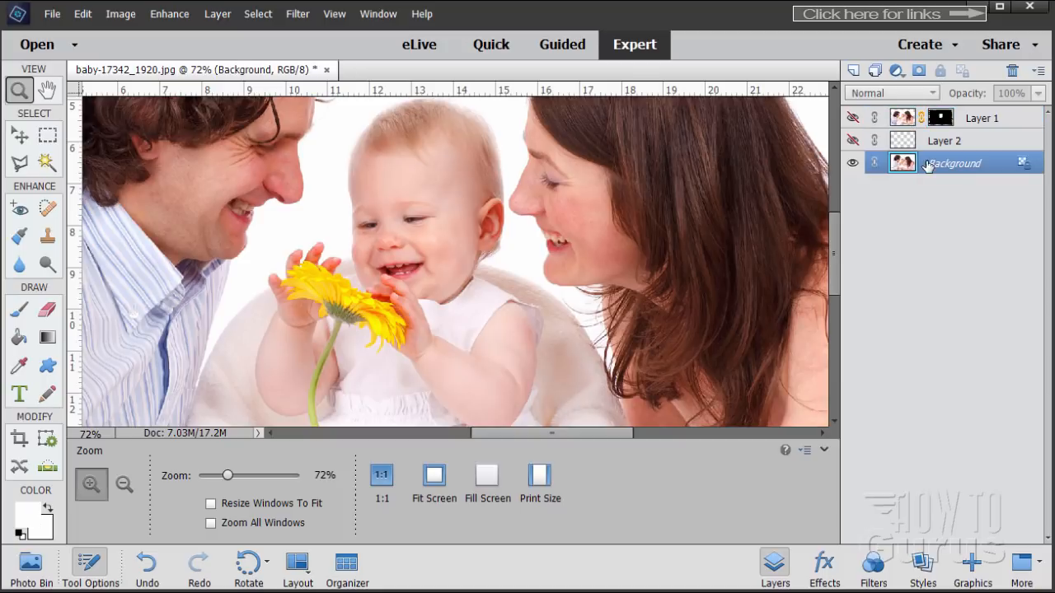
{"action": "left_click", "coordinate": [31, 161]}
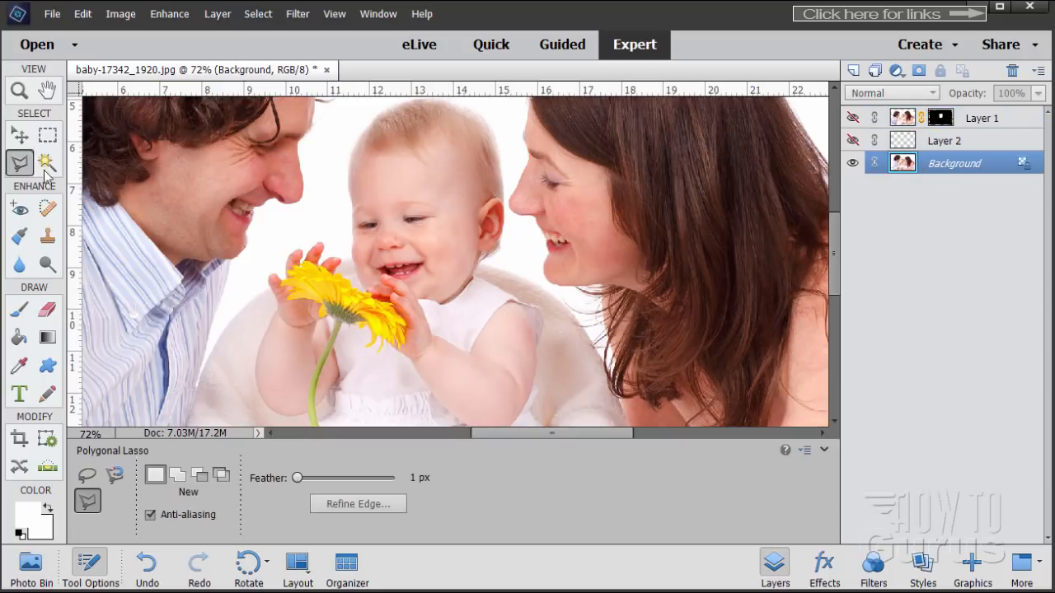
{"action": "left_click", "coordinate": [345, 249]}
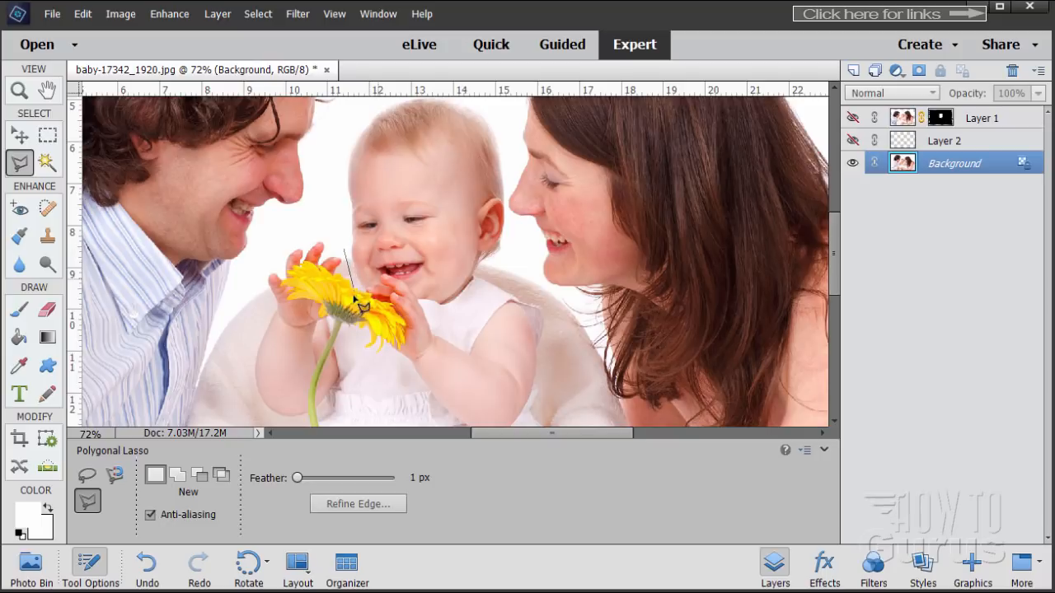
{"action": "left_click", "coordinate": [360, 346]}
{"action": "left_click", "coordinate": [387, 367]}
{"action": "left_click", "coordinate": [442, 360]}
{"action": "left_click", "coordinate": [452, 309]}
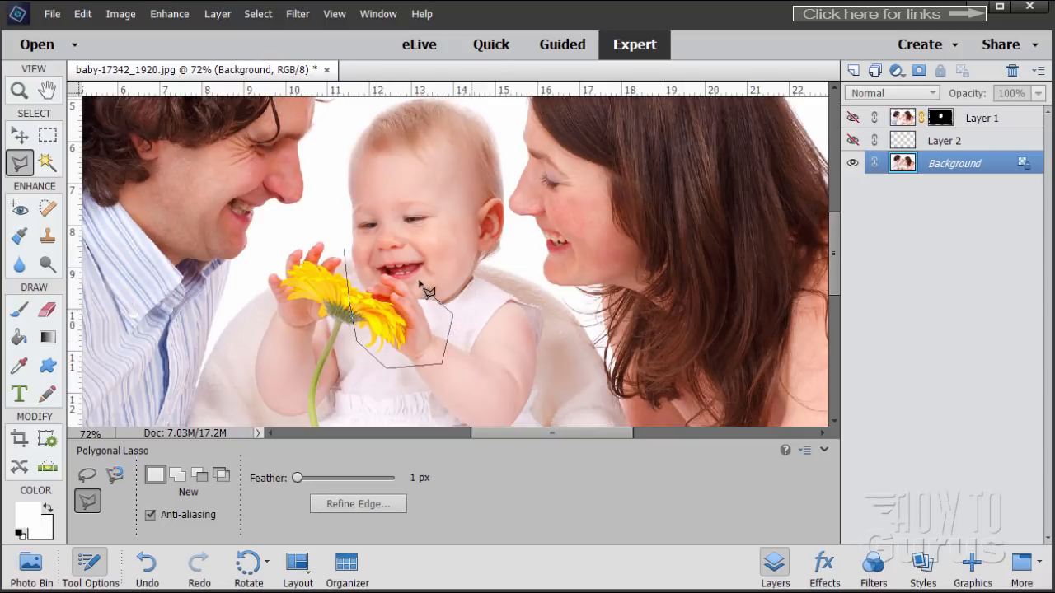
{"action": "left_click", "coordinate": [428, 282]}
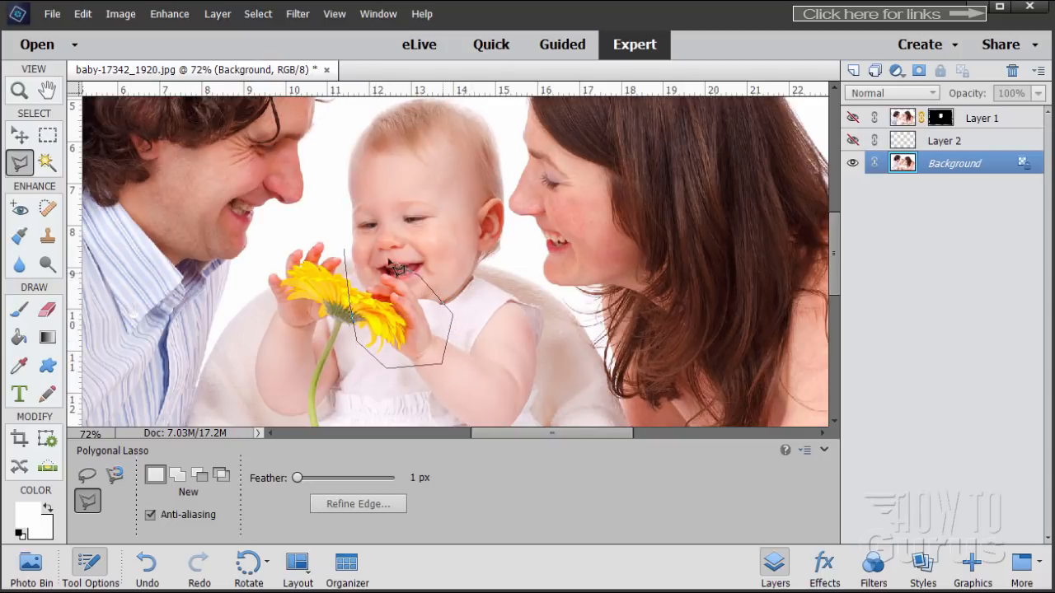
{"action": "left_click", "coordinate": [346, 251]}
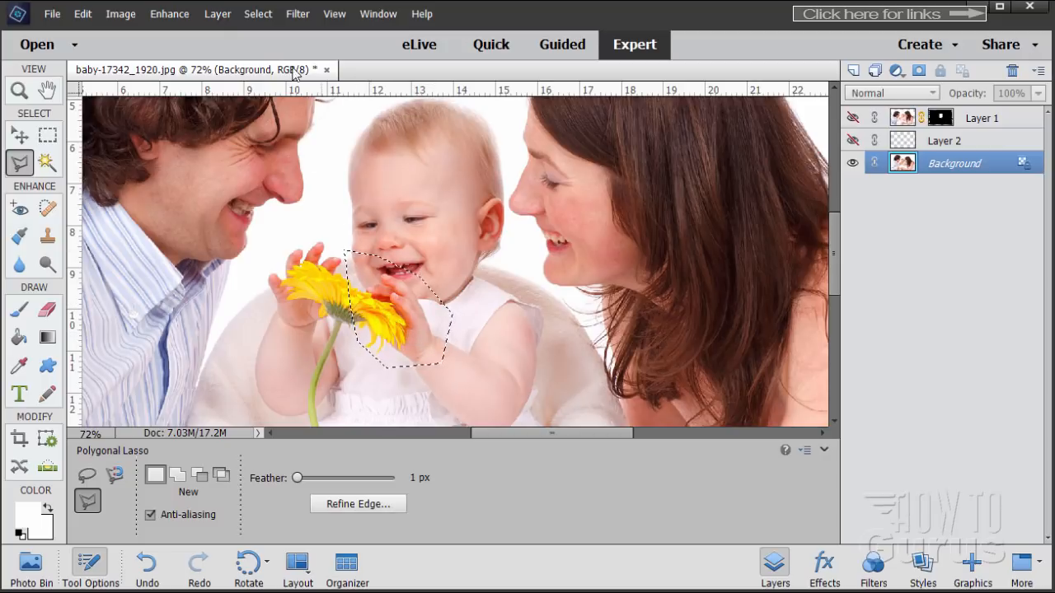
Copy the selected hand area onto a new layer and name that layer Hand
{"action": "left_click", "coordinate": [216, 14]}
{"action": "mouse_move", "coordinate": [218, 32]}
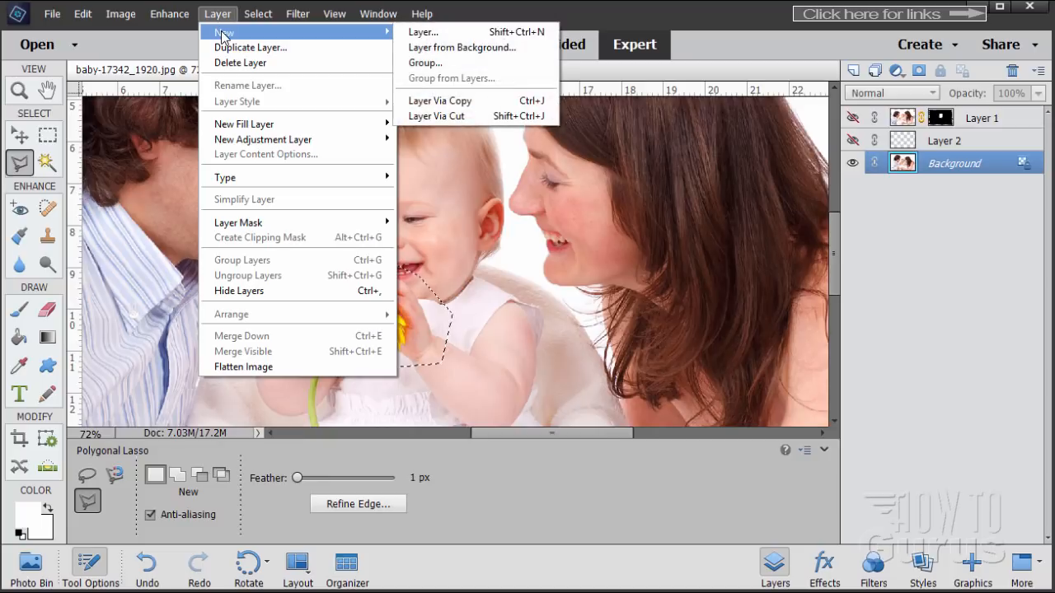
{"action": "left_click", "coordinate": [476, 113]}
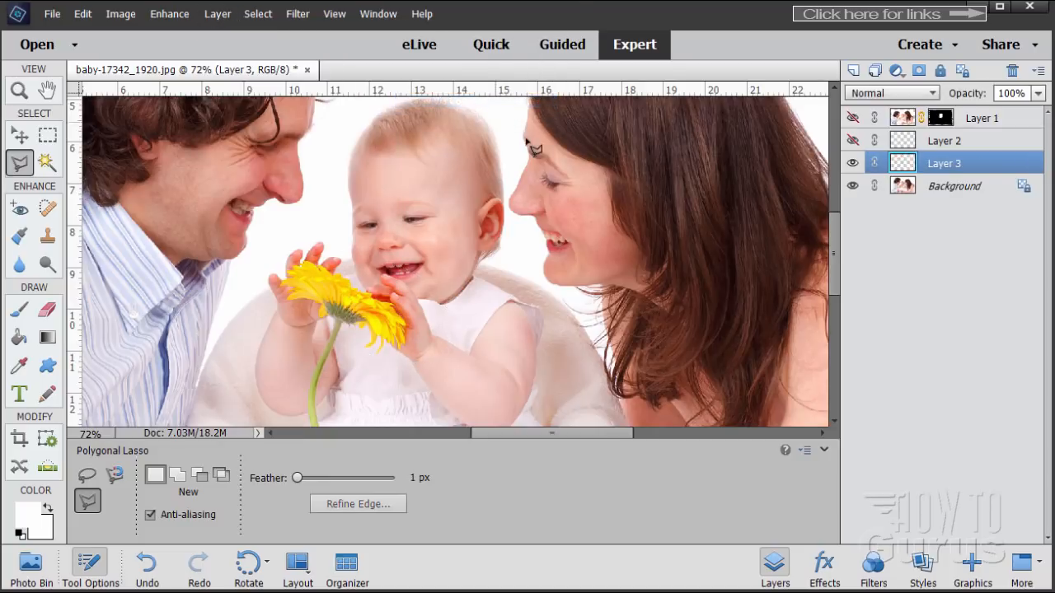
{"action": "double_click", "coordinate": [940, 165]}
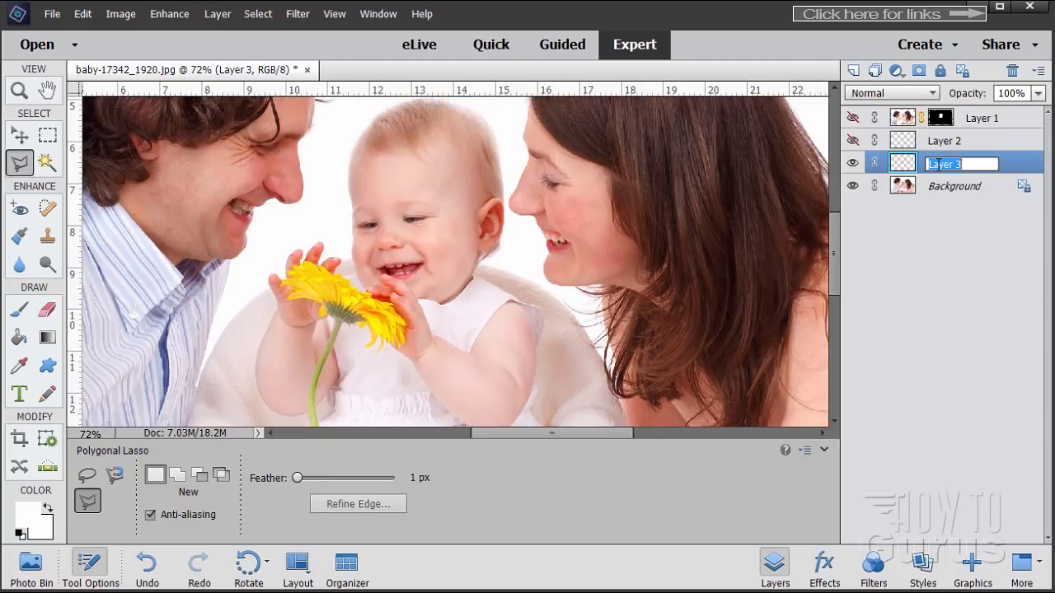
{"action": "type", "text": "Hand"}
{"action": "key", "text": "Return"}
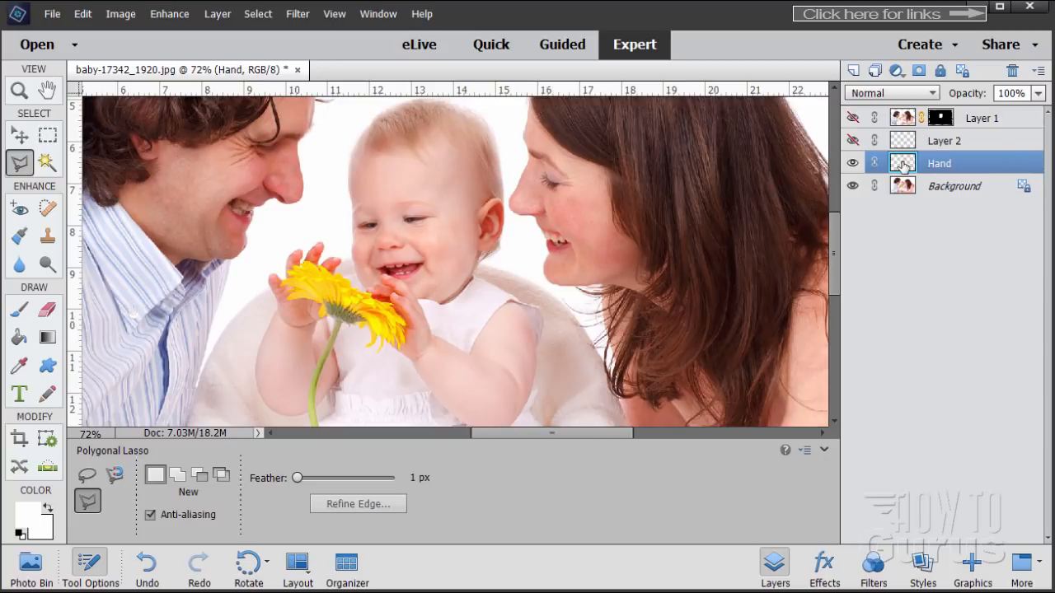
Move the Hand layer above Layer 1 and make Layer 1 and Layer 2 visible again
{"action": "left_click_drag", "start_coordinate": [904, 165], "coordinate": [915, 116]}
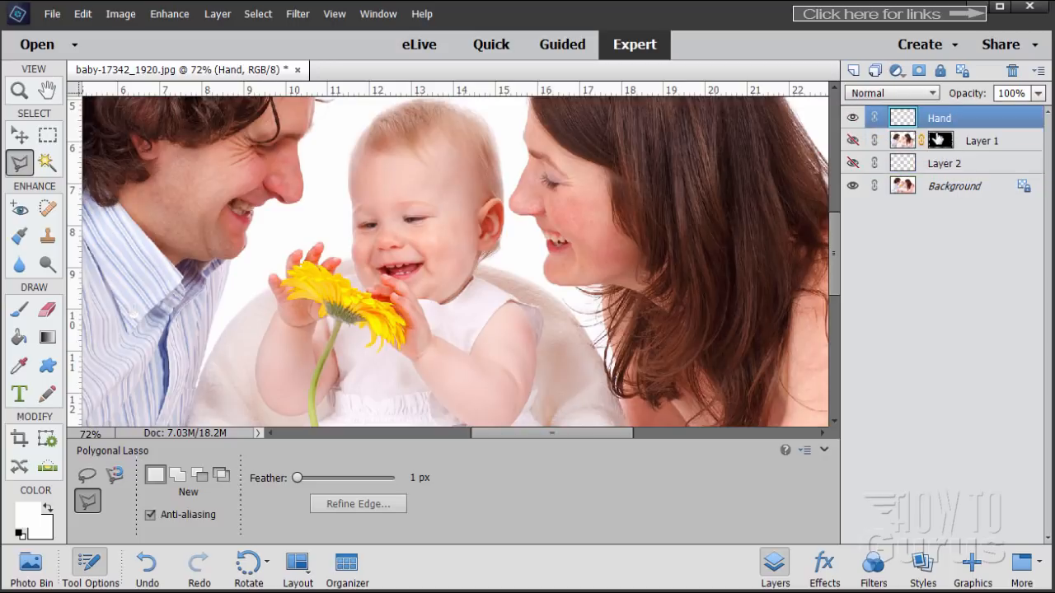
{"action": "left_click", "coordinate": [853, 142]}
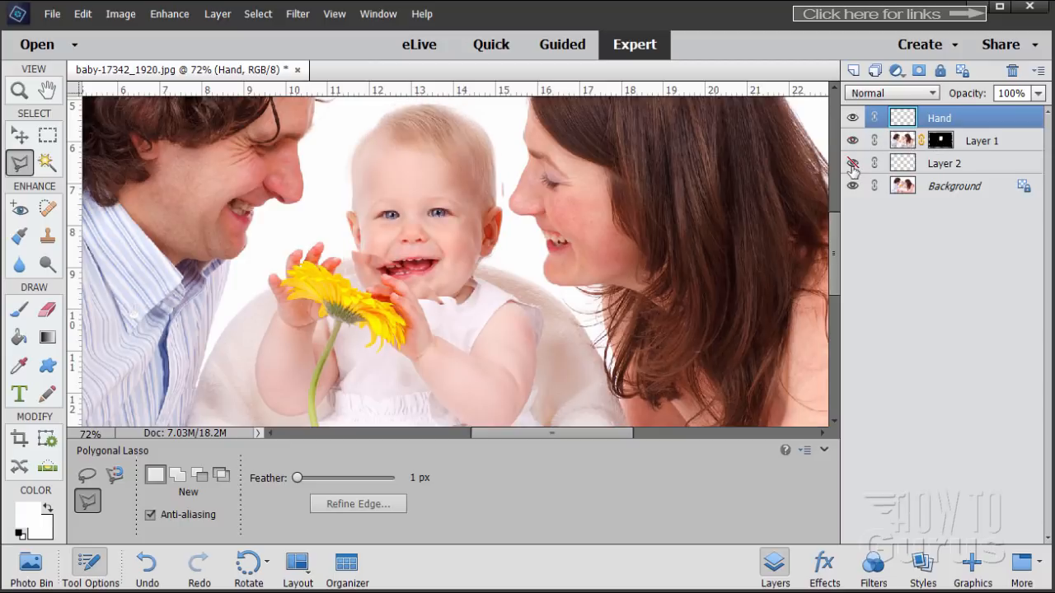
Rename Layer 1 as Baby Head and Layer 2 as White Cover
{"action": "double_click", "coordinate": [981, 141]}
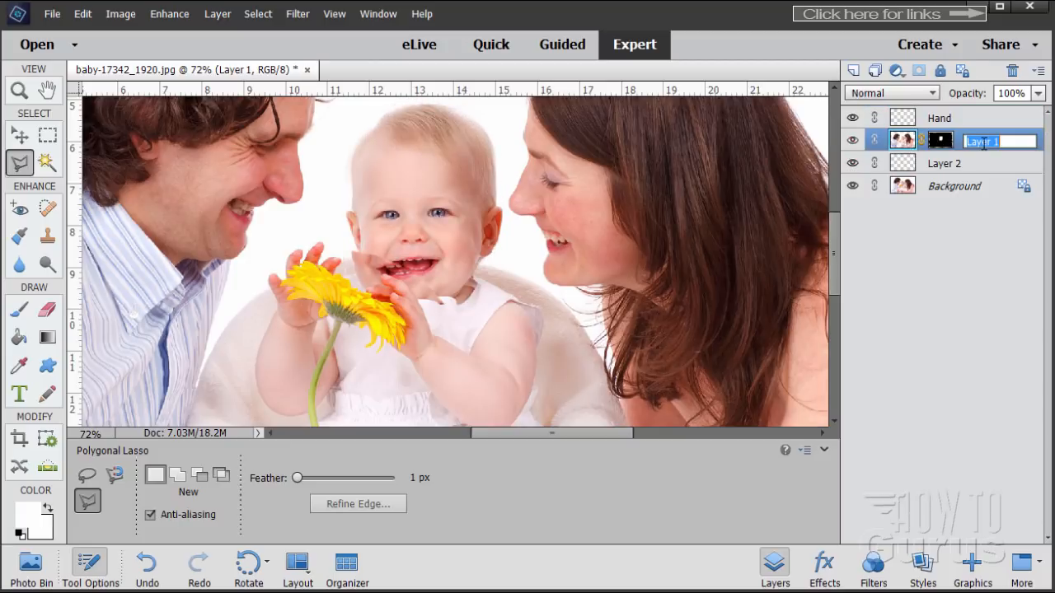
{"action": "type", "text": "Baby Head"}
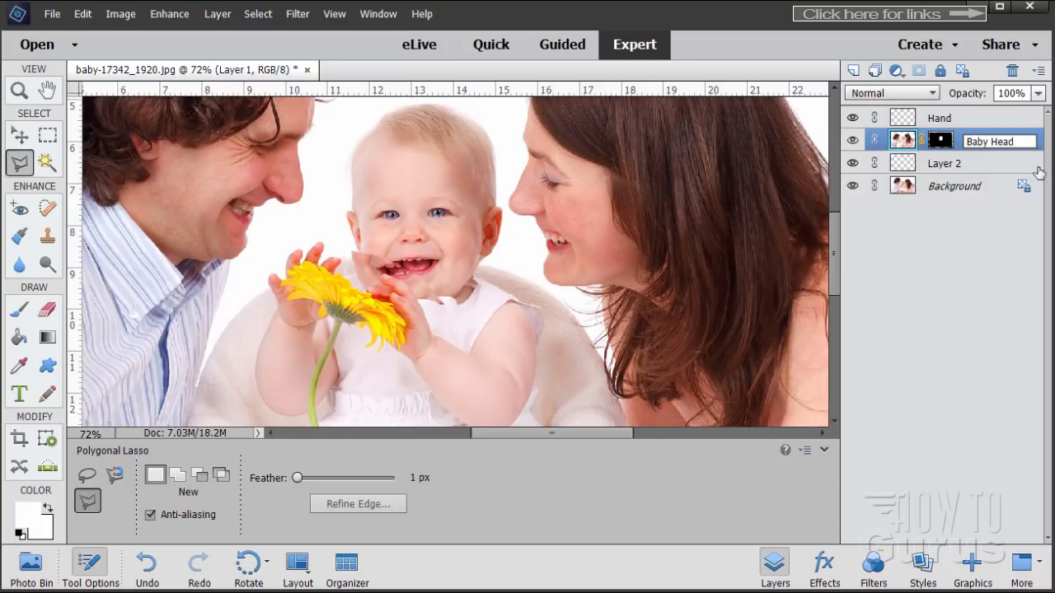
{"action": "left_click", "coordinate": [1000, 165]}
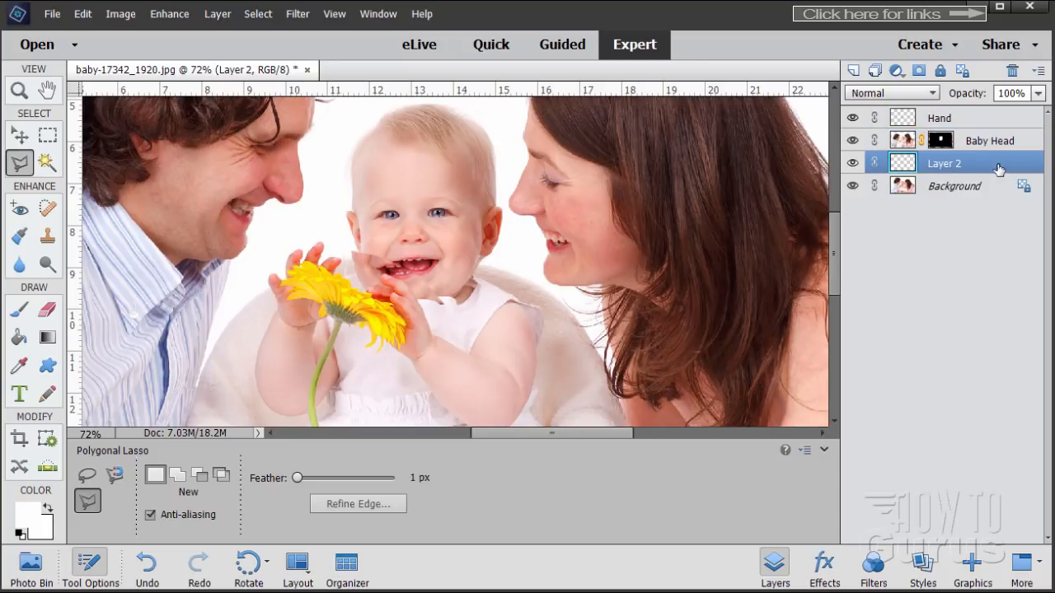
{"action": "double_click", "coordinate": [942, 168]}
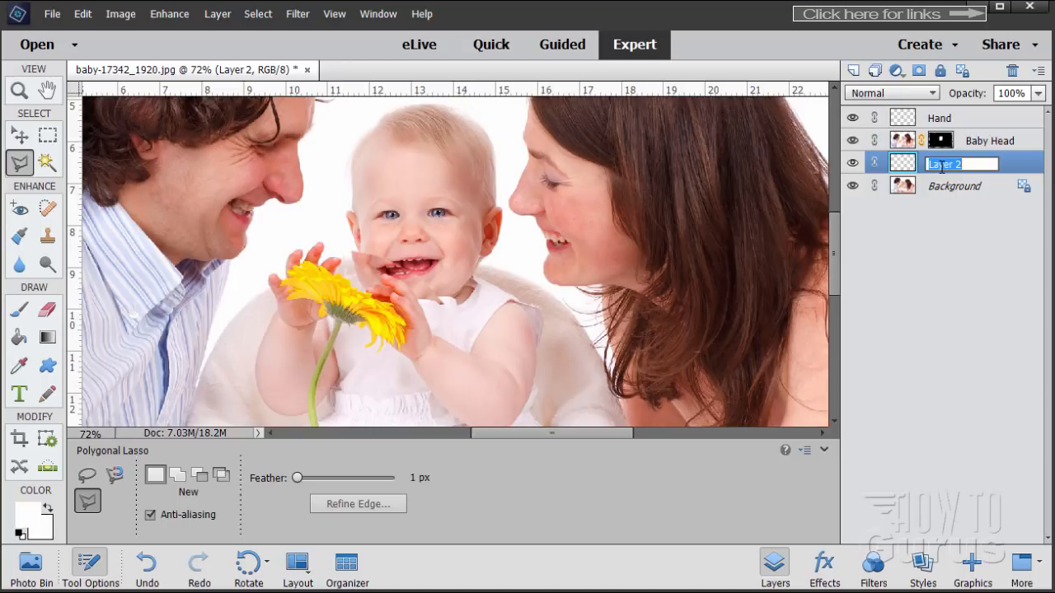
{"action": "type", "text": "White Cover"}
{"action": "left_click", "coordinate": [1023, 169]}
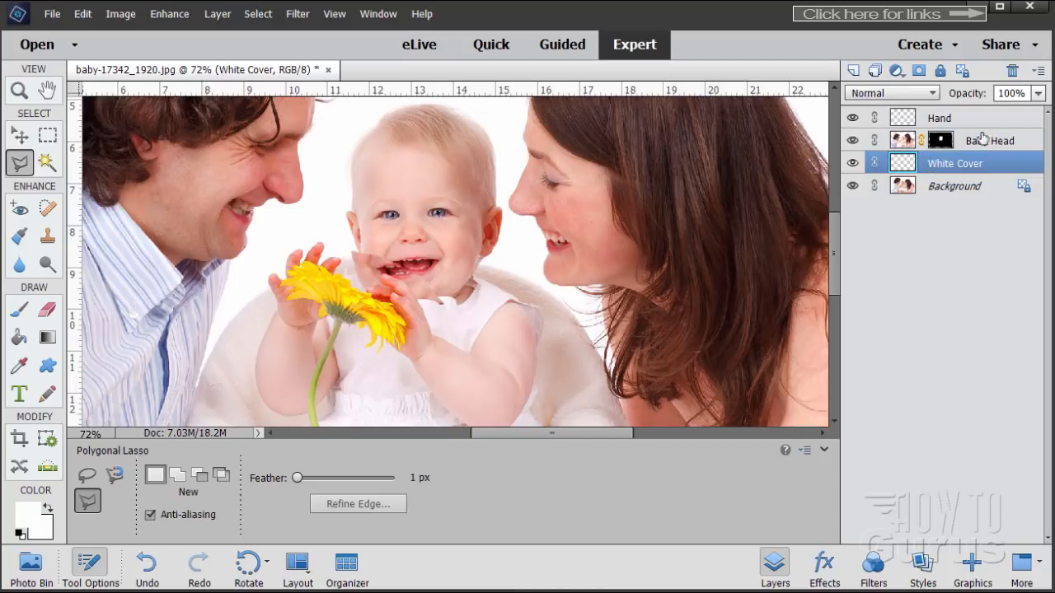
Compare the picture with the Hand layer hidden and shown to examine the leftover skin around the fingers
{"action": "left_click", "coordinate": [942, 120]}
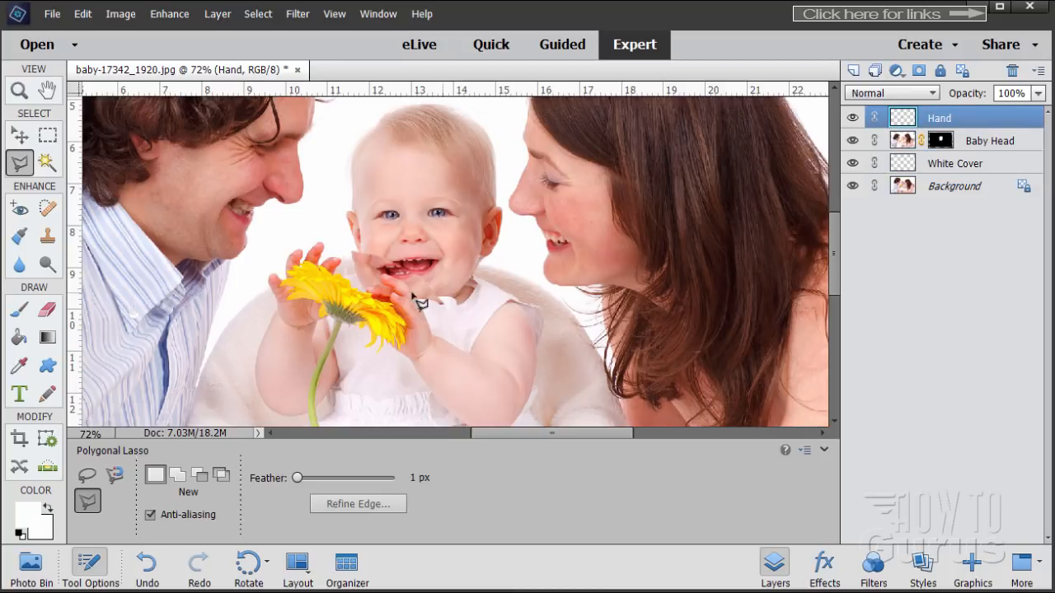
{"action": "left_click", "coordinate": [853, 118]}
{"action": "left_click", "coordinate": [853, 118]}
{"action": "left_click", "coordinate": [853, 118]}
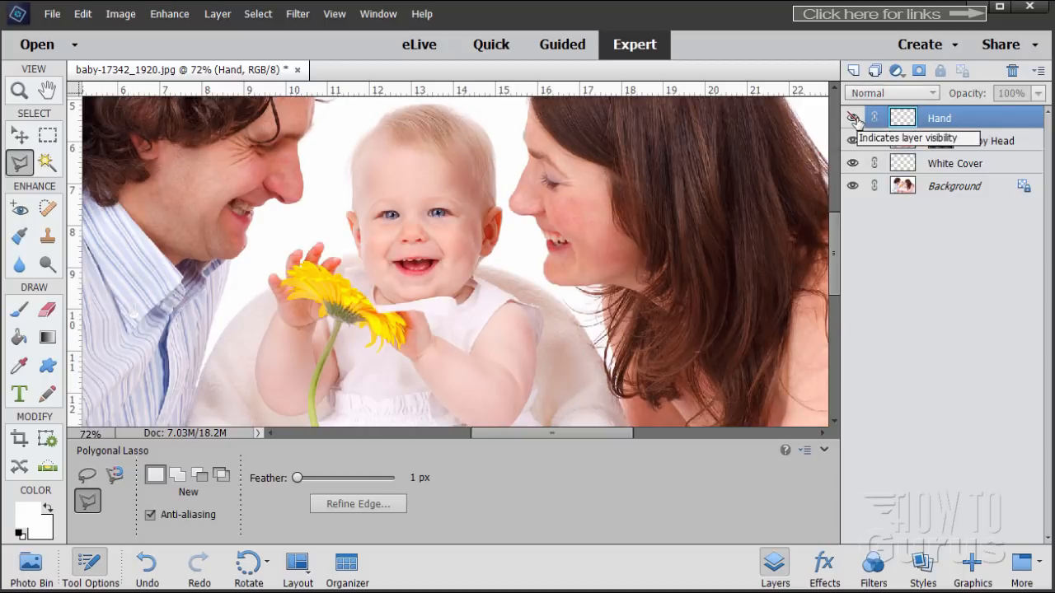
{"action": "left_click", "coordinate": [853, 118]}
{"action": "left_click", "coordinate": [853, 118]}
{"action": "left_click", "coordinate": [853, 118]}
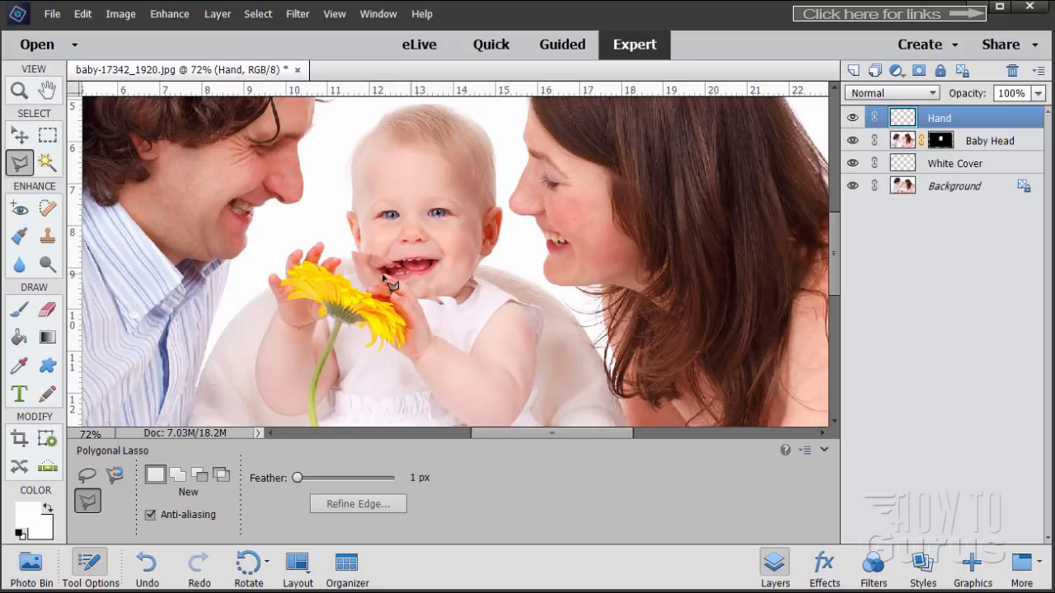
Add a layer mask to the Hand layer for masking around the fingers at 300% zoom
{"action": "left_click", "coordinate": [19, 91]}
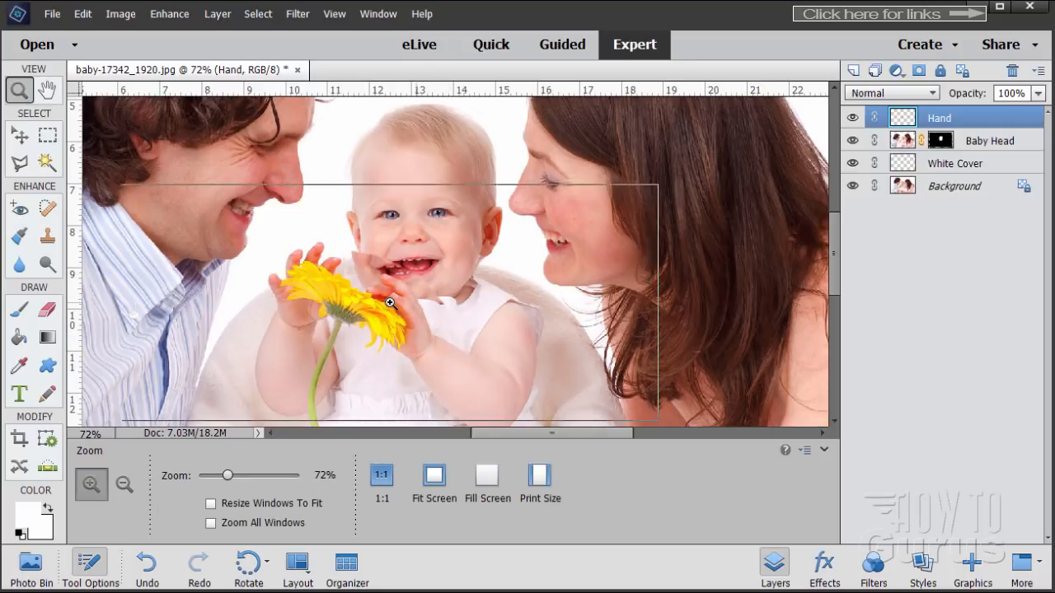
{"action": "left_click", "coordinate": [388, 303]}
{"action": "left_click", "coordinate": [388, 304]}
{"action": "left_click", "coordinate": [388, 303]}
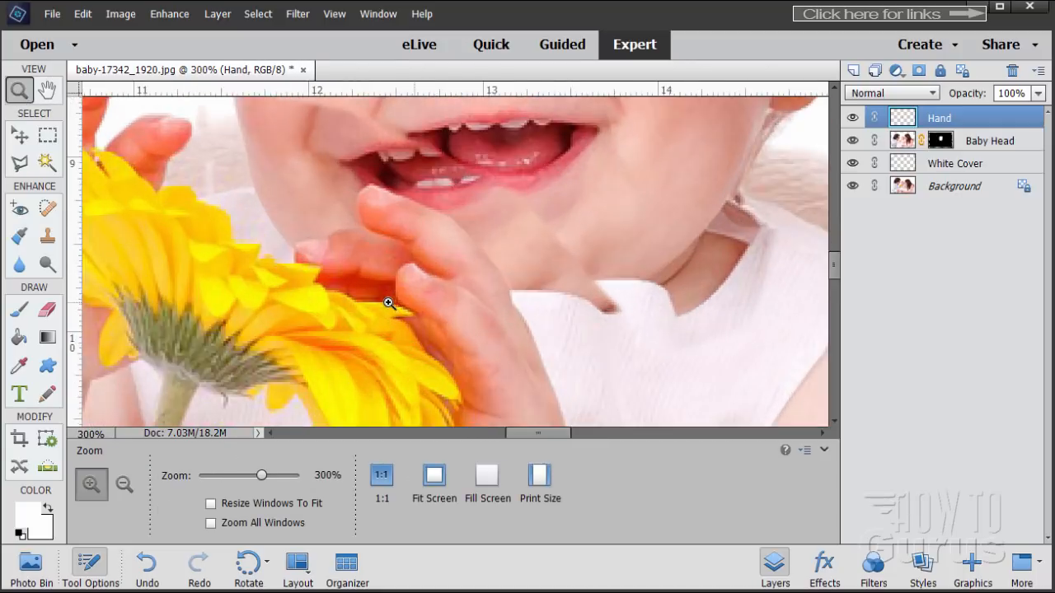
{"action": "scroll", "coordinate": [445, 296], "scroll_direction": "down", "scroll_amount": 1}
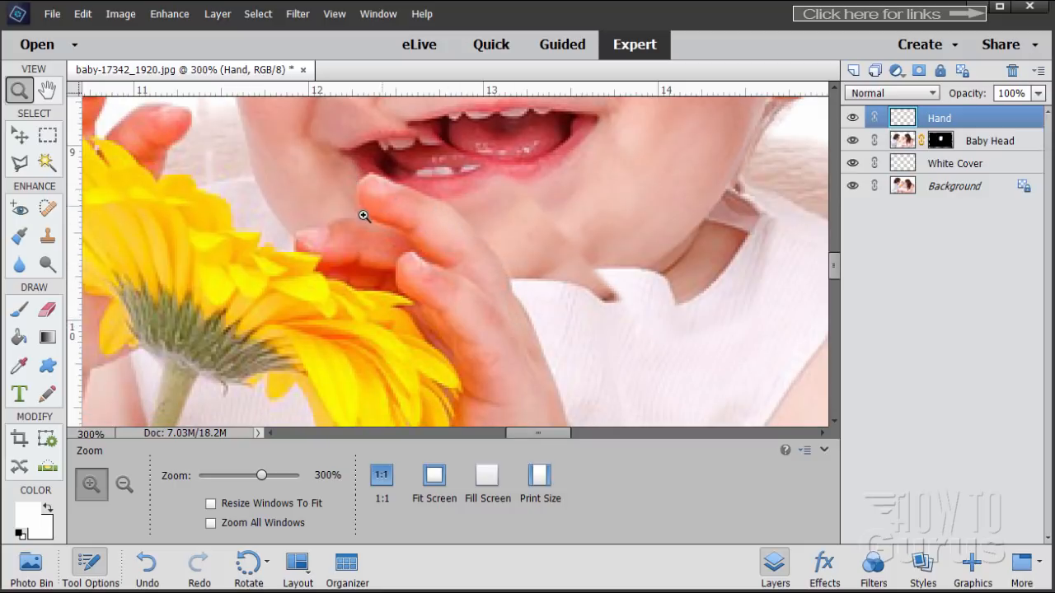
{"action": "left_click", "coordinate": [22, 163]}
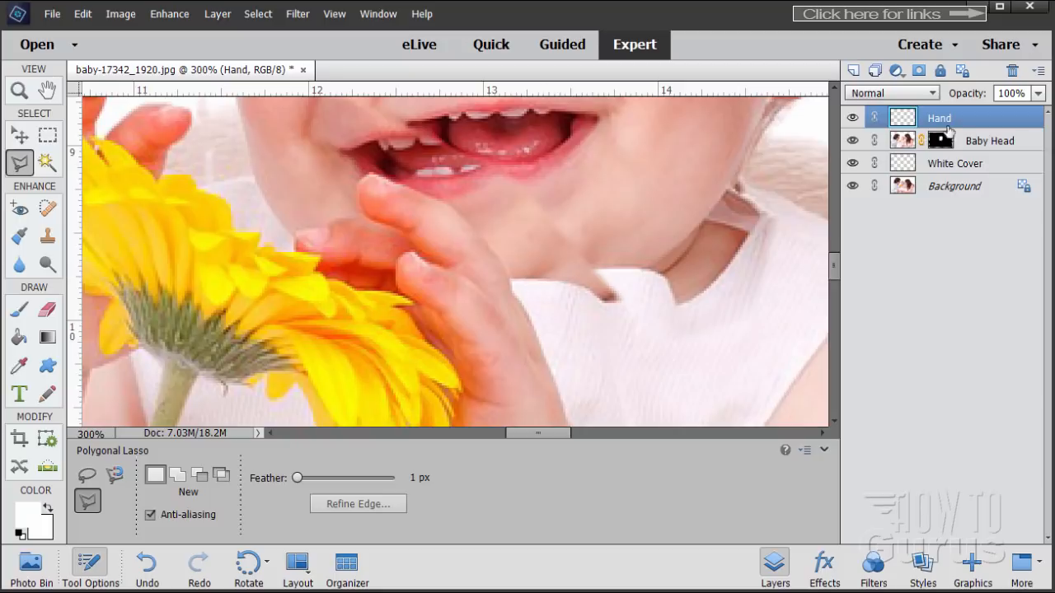
{"action": "left_click", "coordinate": [919, 70]}
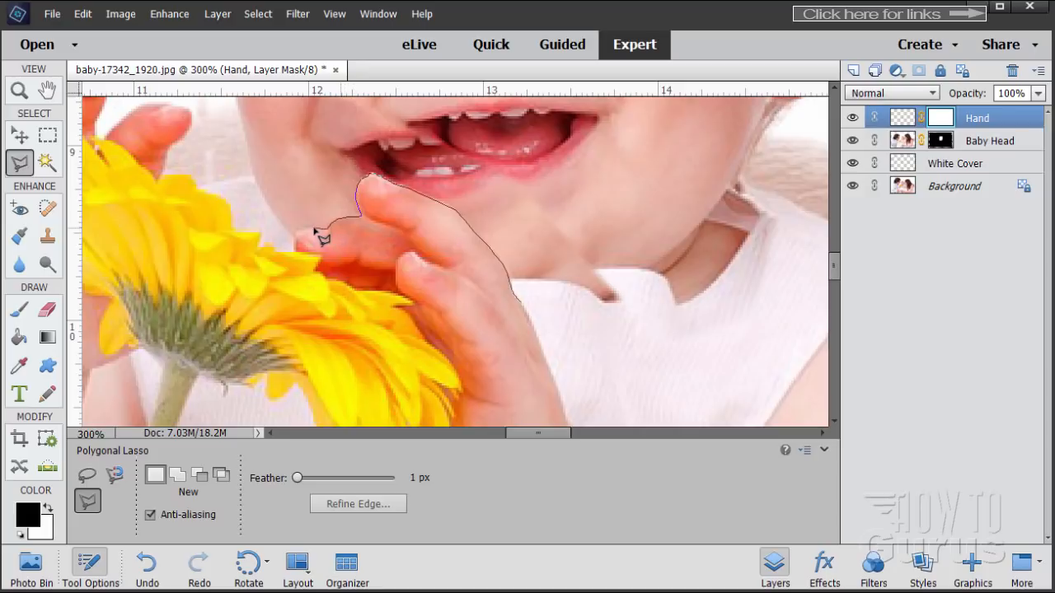
Outline the raised fingers and the adjoining part of the flower with a closed Polygonal Lasso selection at 1 px feather
{"action": "left_click", "coordinate": [274, 244]}
{"action": "left_click", "coordinate": [201, 277]}
{"action": "left_click", "coordinate": [190, 377]}
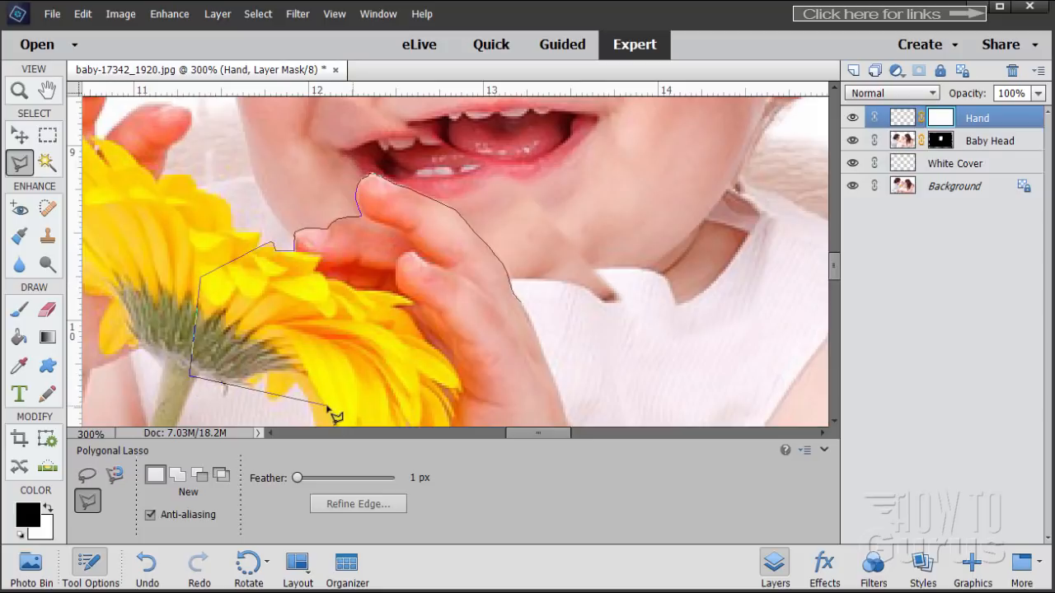
{"action": "left_click", "coordinate": [326, 405]}
{"action": "left_click", "coordinate": [497, 393]}
{"action": "left_click", "coordinate": [541, 337]}
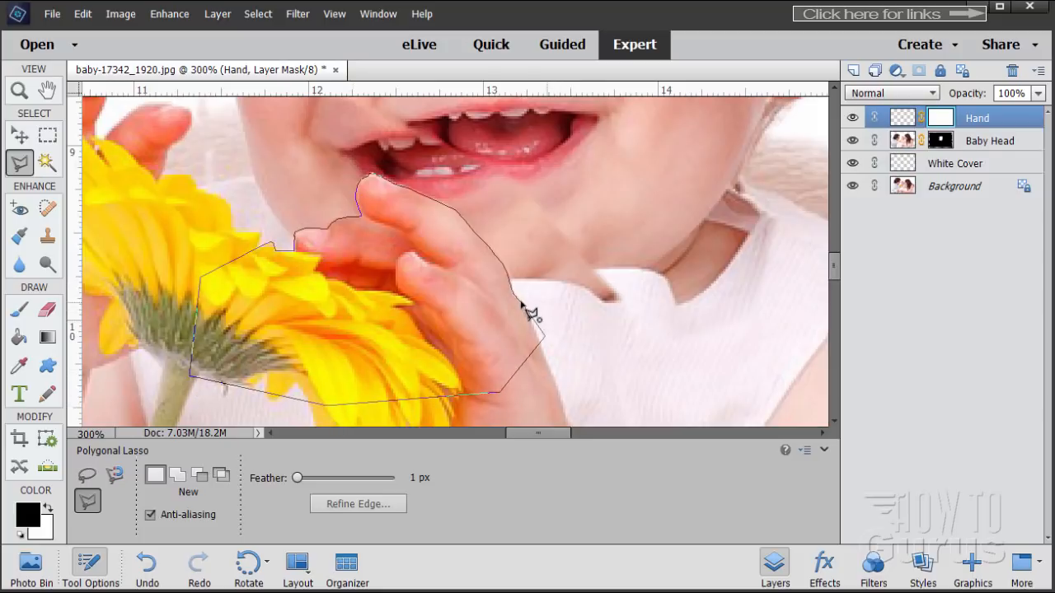
{"action": "left_click", "coordinate": [521, 304]}
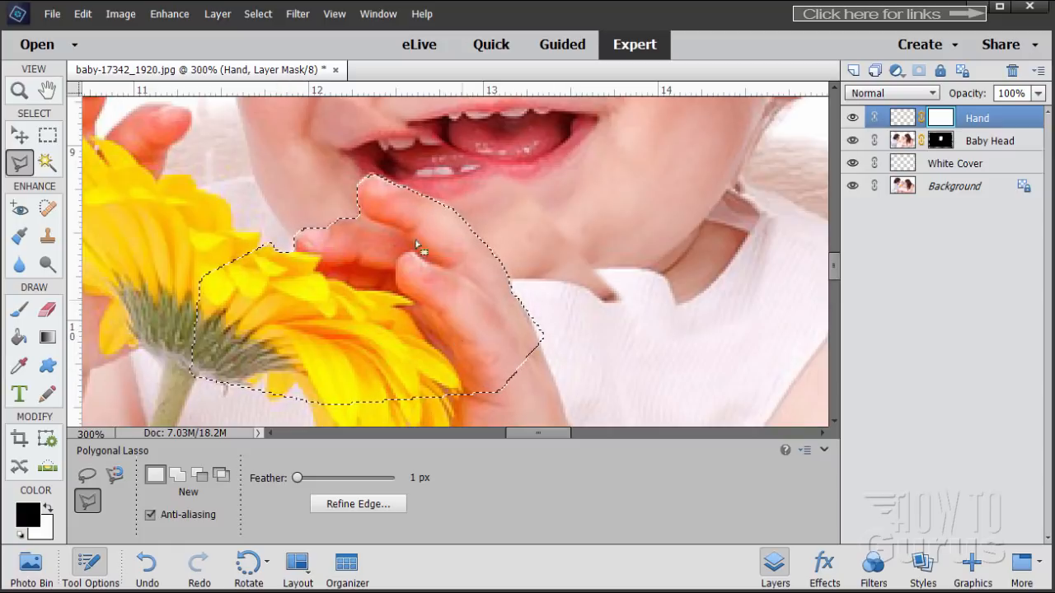
Invert the selection and paint black on the Hand layer's mask with an 8 px brush along the outer edge of the fingers
{"action": "left_click", "coordinate": [258, 14]}
{"action": "left_click", "coordinate": [277, 78]}
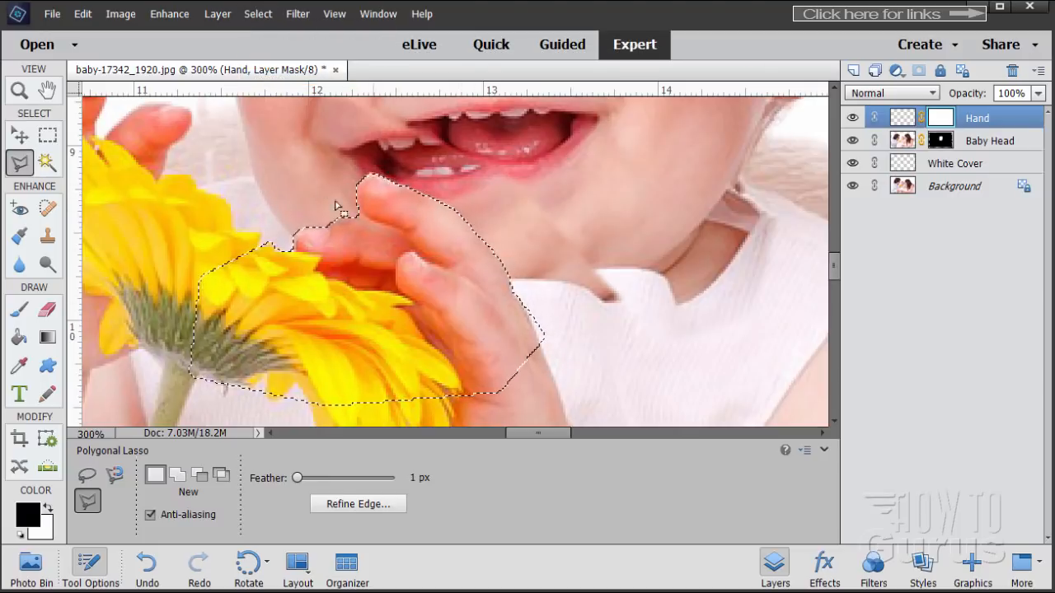
{"action": "left_click", "coordinate": [20, 309]}
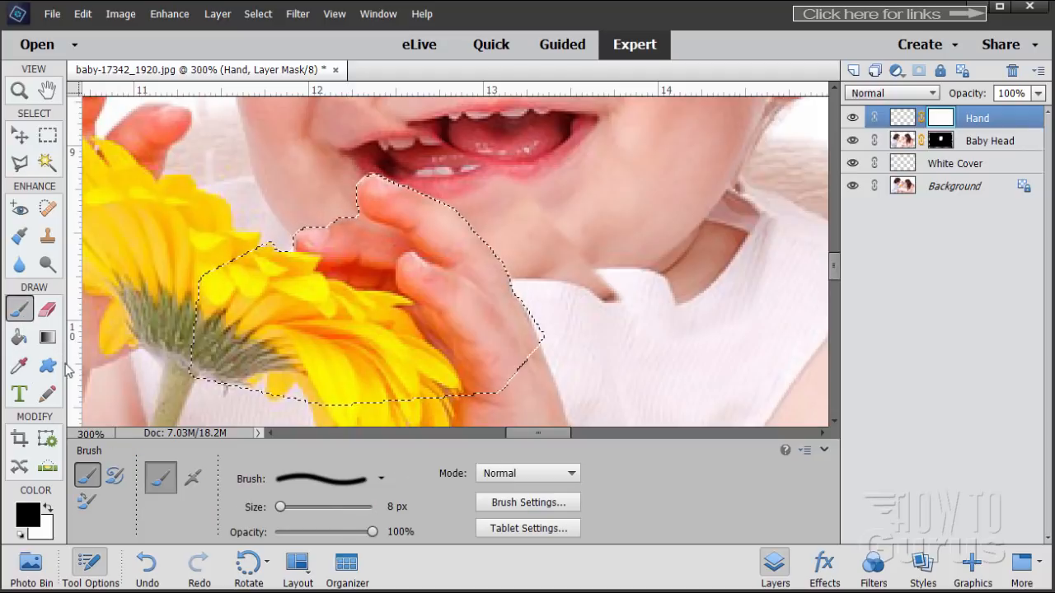
{"action": "left_click", "coordinate": [381, 479]}
{"action": "left_click", "coordinate": [410, 491]}
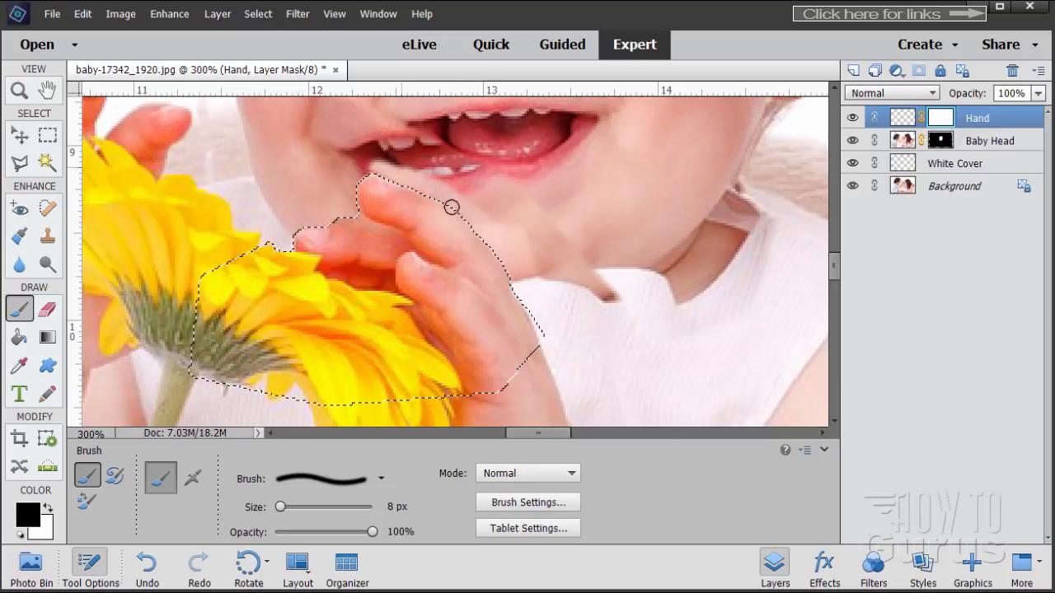
{"action": "mouse_move", "coordinate": [366, 165]}
{"action": "left_mouse_down"}
{"action": "mouse_move", "coordinate": [354, 211]}
{"action": "mouse_move", "coordinate": [305, 220]}
{"action": "mouse_move", "coordinate": [315, 227]}
{"action": "mouse_move", "coordinate": [299, 225]}
{"action": "mouse_move", "coordinate": [307, 231]}
{"action": "mouse_move", "coordinate": [286, 244]}
{"action": "mouse_move", "coordinate": [241, 248]}
{"action": "mouse_move", "coordinate": [247, 229]}
{"action": "mouse_move", "coordinate": [314, 212]}
{"action": "mouse_move", "coordinate": [329, 222]}
{"action": "mouse_move", "coordinate": [339, 200]}
{"action": "mouse_move", "coordinate": [410, 184]}
{"action": "mouse_move", "coordinate": [511, 246]}
{"action": "mouse_move", "coordinate": [530, 286]}
{"action": "mouse_move", "coordinate": [558, 281]}
{"action": "mouse_move", "coordinate": [573, 294]}
{"action": "mouse_move", "coordinate": [622, 272]}
{"action": "mouse_move", "coordinate": [582, 296]}
{"action": "mouse_move", "coordinate": [575, 310]}
{"action": "mouse_move", "coordinate": [599, 317]}
{"action": "mouse_move", "coordinate": [592, 284]}
{"action": "mouse_move", "coordinate": [553, 286]}
{"action": "mouse_move", "coordinate": [612, 324]}
{"action": "left_mouse_up"}
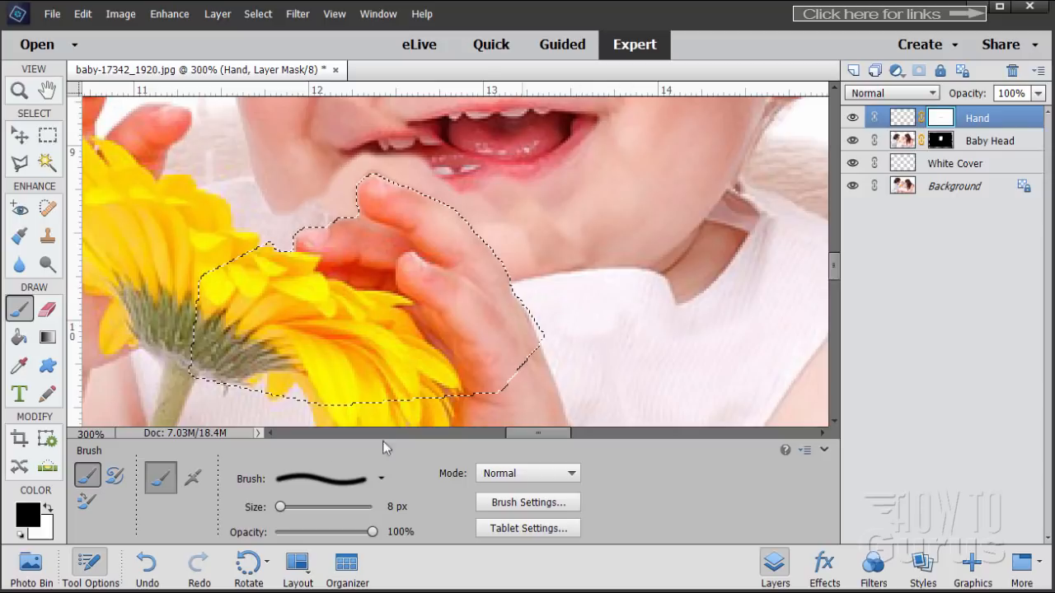
Mask out the remaining old face around the hand with a 36 px black brush, and remove the selection
{"action": "left_click_drag", "start_coordinate": [284, 506], "coordinate": [302, 506]}
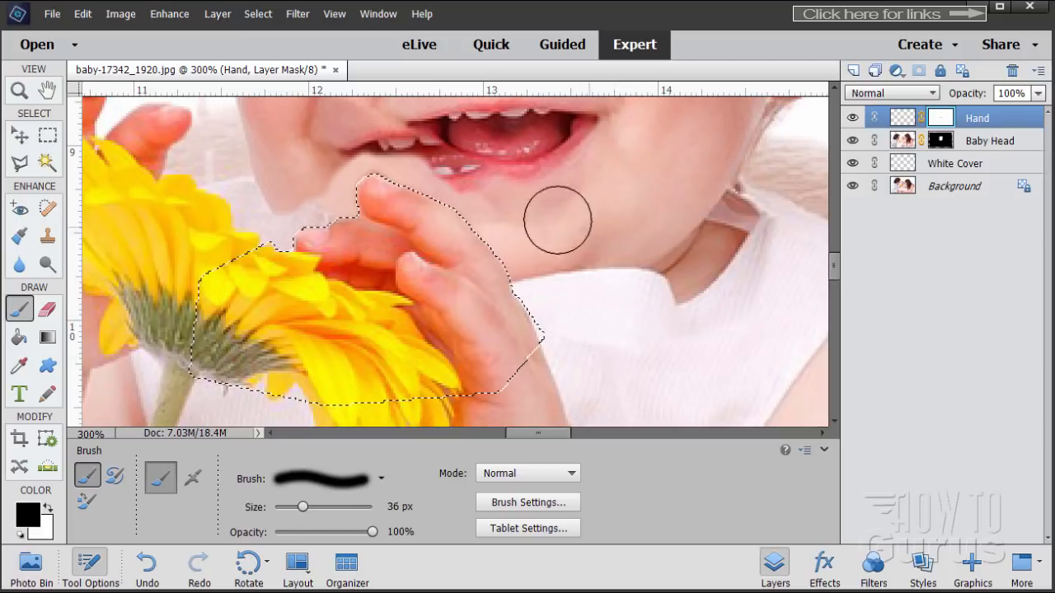
{"action": "mouse_move", "coordinate": [456, 145]}
{"action": "left_mouse_down"}
{"action": "mouse_move", "coordinate": [398, 139]}
{"action": "mouse_move", "coordinate": [439, 165]}
{"action": "mouse_move", "coordinate": [356, 146]}
{"action": "mouse_move", "coordinate": [280, 173]}
{"action": "mouse_move", "coordinate": [326, 157]}
{"action": "mouse_move", "coordinate": [353, 168]}
{"action": "mouse_move", "coordinate": [268, 232]}
{"action": "mouse_move", "coordinate": [299, 136]}
{"action": "mouse_move", "coordinate": [338, 124]}
{"action": "mouse_move", "coordinate": [236, 161]}
{"action": "left_mouse_up"}
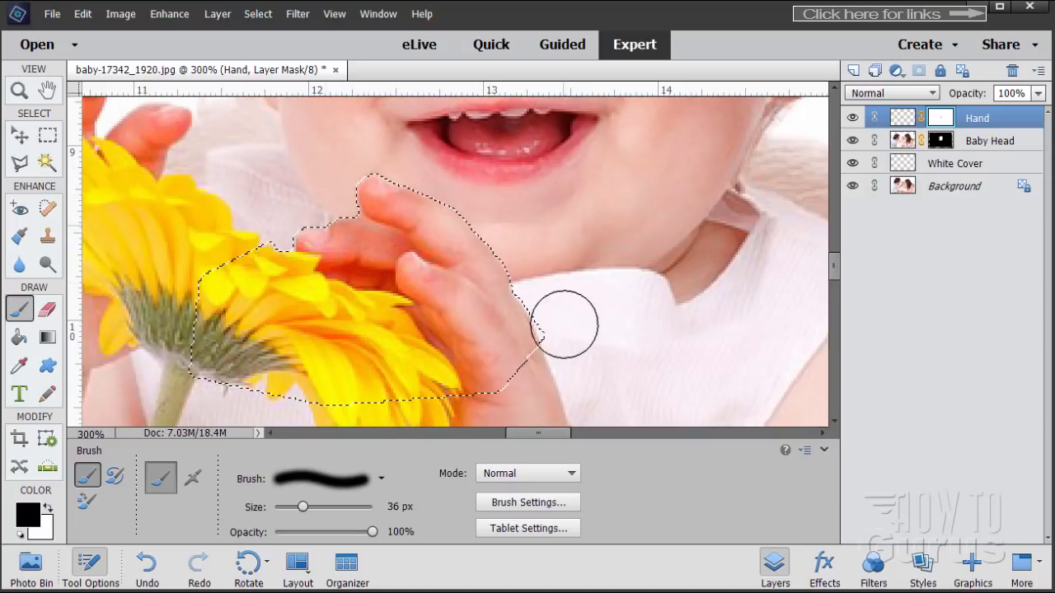
{"action": "scroll", "coordinate": [585, 359], "scroll_direction": "up", "scroll_amount": 1}
{"action": "scroll", "coordinate": [584, 353], "scroll_direction": "up", "scroll_amount": 5}
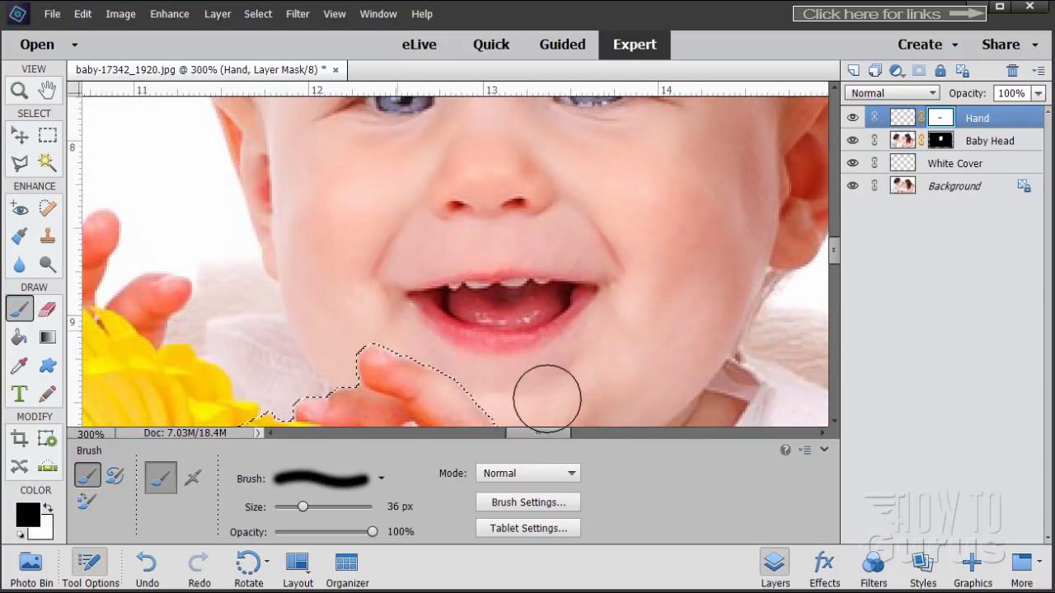
{"action": "scroll", "coordinate": [646, 318], "scroll_direction": "down", "scroll_amount": 1}
{"action": "scroll", "coordinate": [647, 317], "scroll_direction": "down", "scroll_amount": 7}
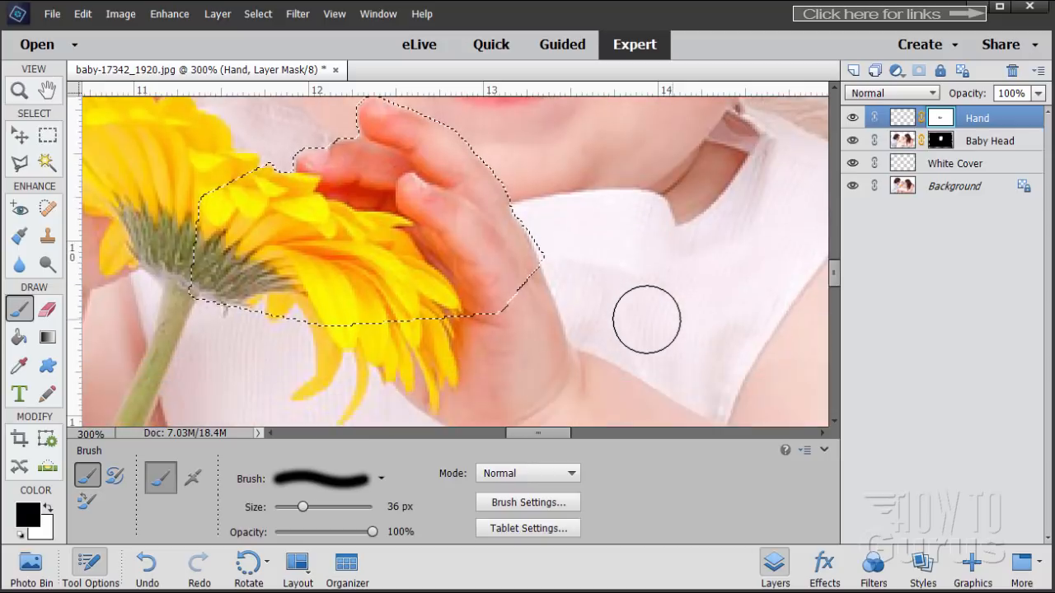
{"action": "scroll", "coordinate": [646, 318], "scroll_direction": "up", "scroll_amount": 4}
{"action": "scroll", "coordinate": [647, 317], "scroll_direction": "down", "scroll_amount": 3}
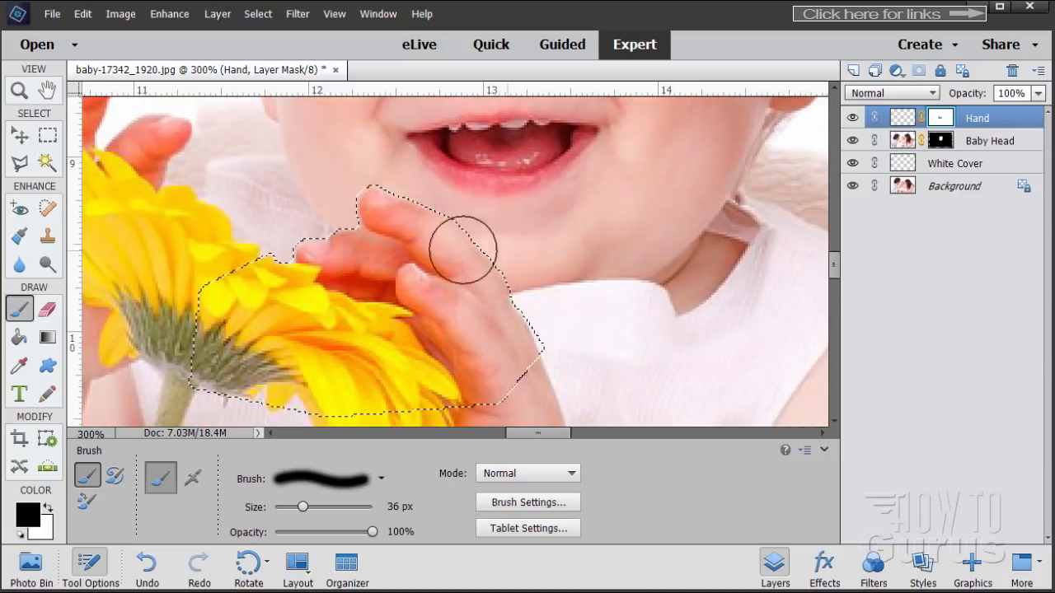
{"action": "left_click", "coordinate": [262, 14]}
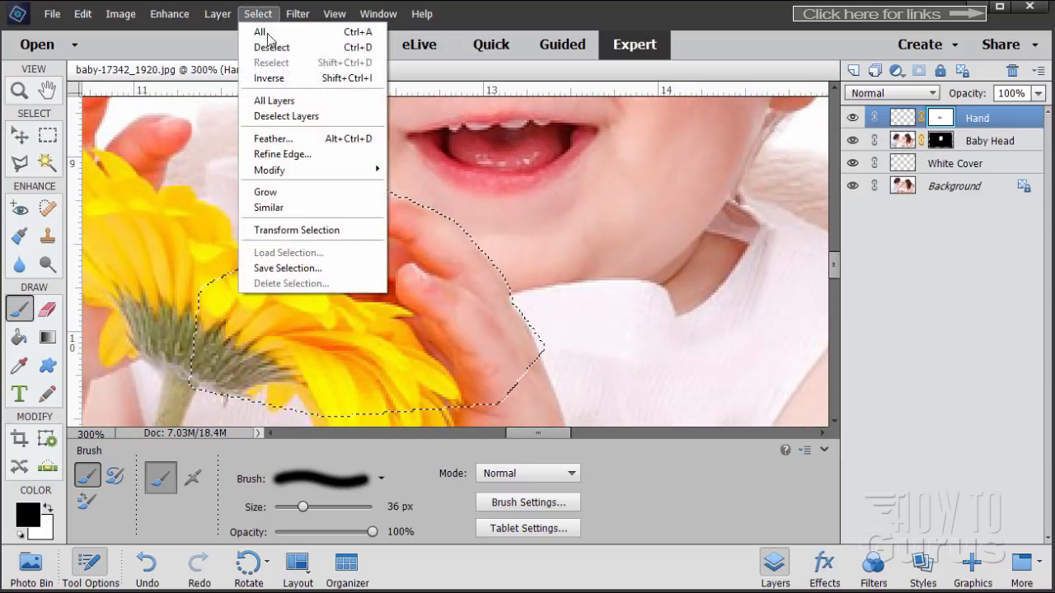
{"action": "left_click", "coordinate": [273, 48]}
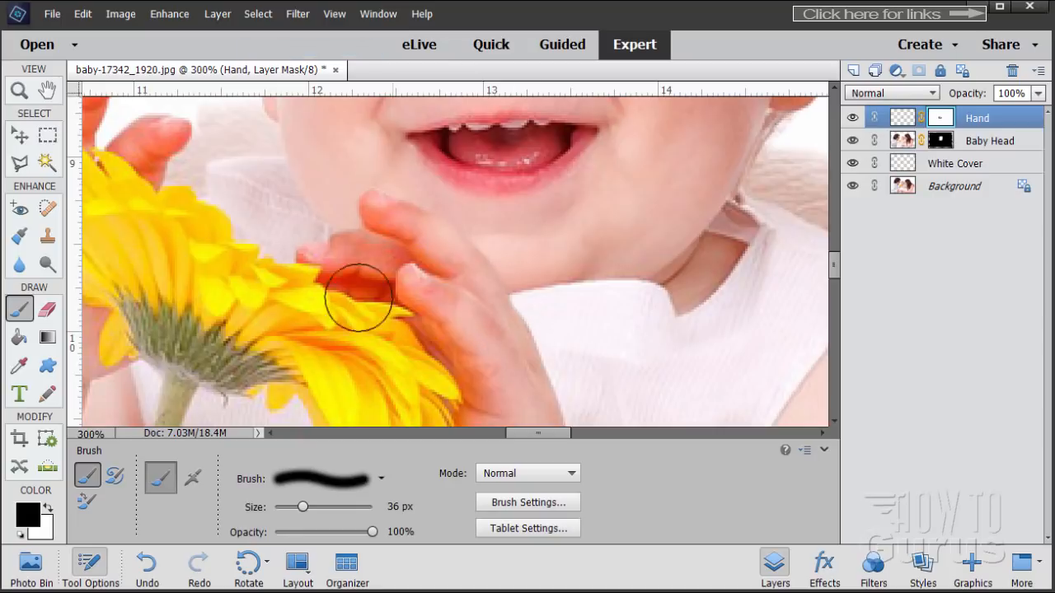
Compare the baby's face and neck area with the Baby Head layer hidden and shown
{"action": "scroll", "coordinate": [729, 316], "scroll_direction": "up", "scroll_amount": 6}
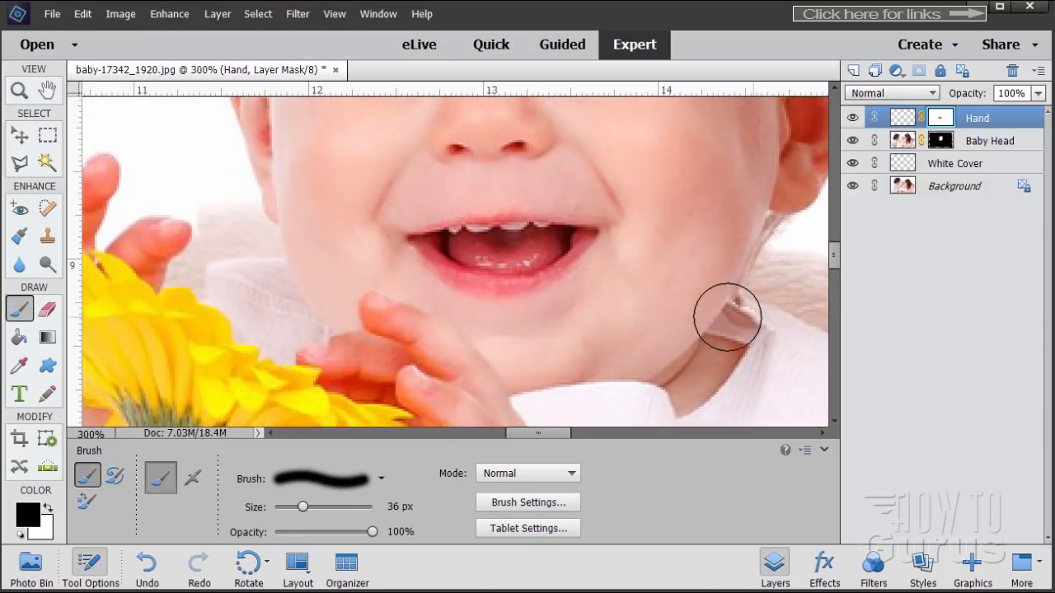
{"action": "scroll", "coordinate": [728, 316], "scroll_direction": "up", "scroll_amount": 3}
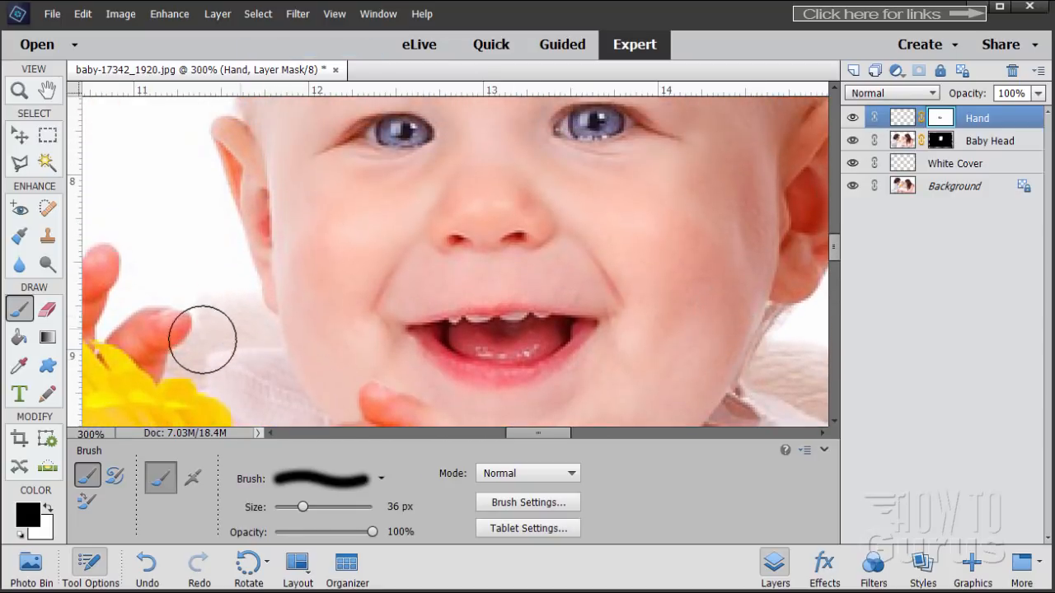
{"action": "key", "text": "v"}
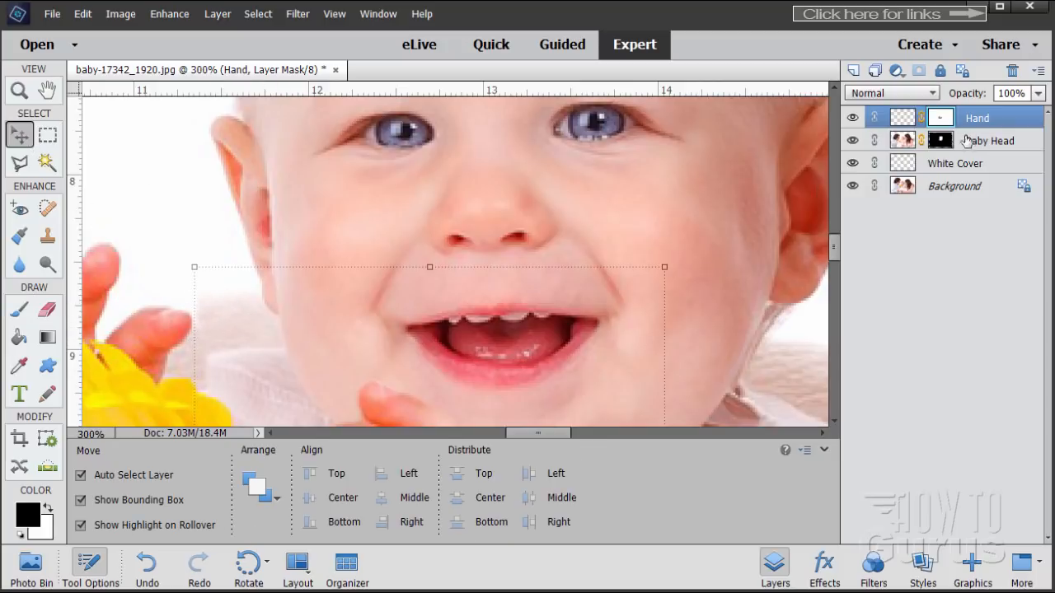
{"action": "left_click", "coordinate": [911, 147]}
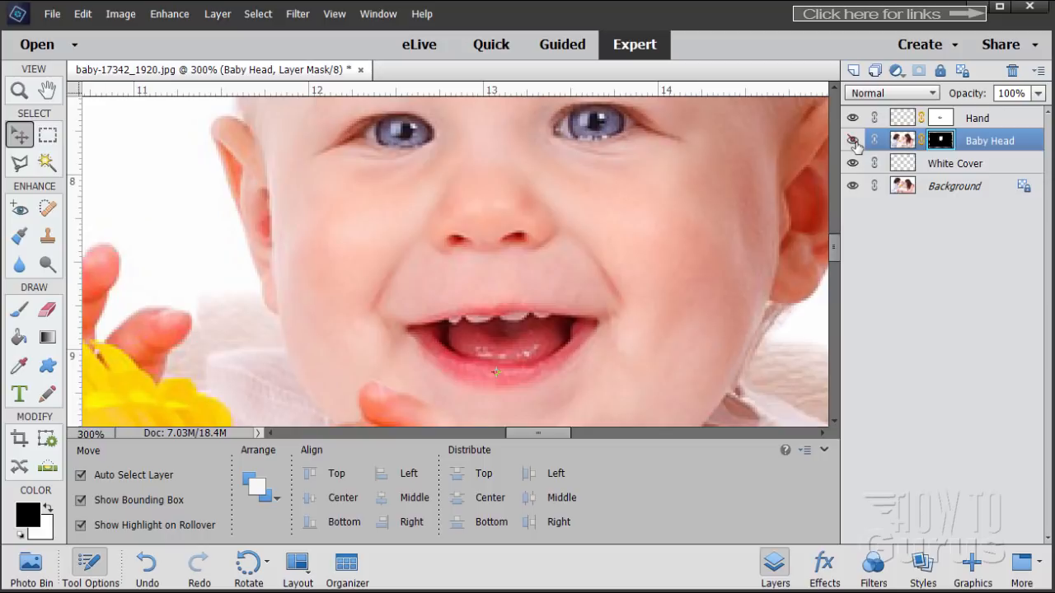
{"action": "left_click", "coordinate": [853, 141]}
{"action": "left_click", "coordinate": [853, 141]}
{"action": "left_click", "coordinate": [853, 141]}
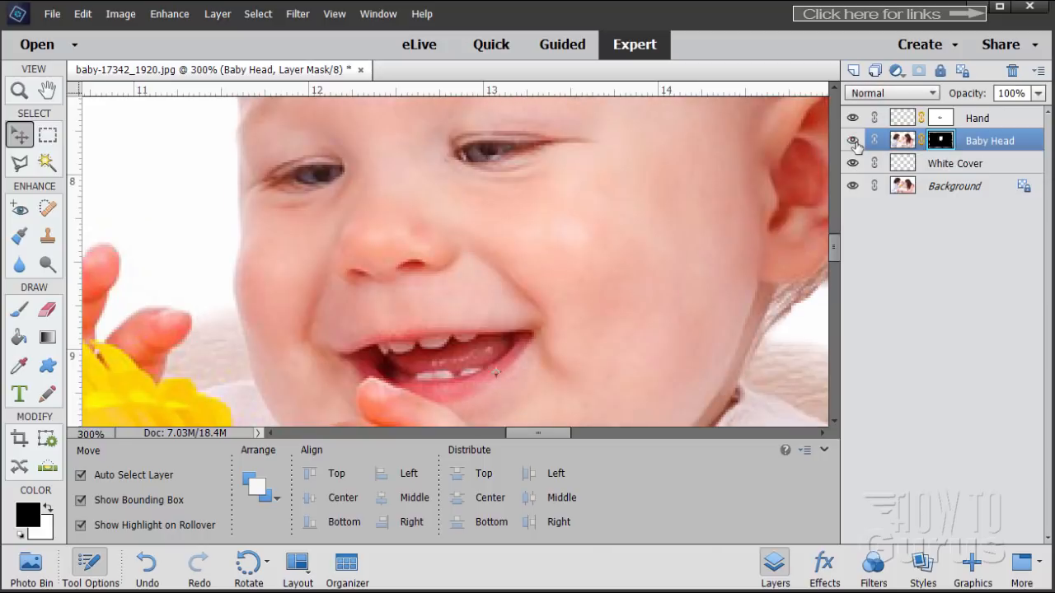
{"action": "left_click", "coordinate": [853, 141]}
{"action": "left_click", "coordinate": [853, 141]}
{"action": "left_click", "coordinate": [853, 141]}
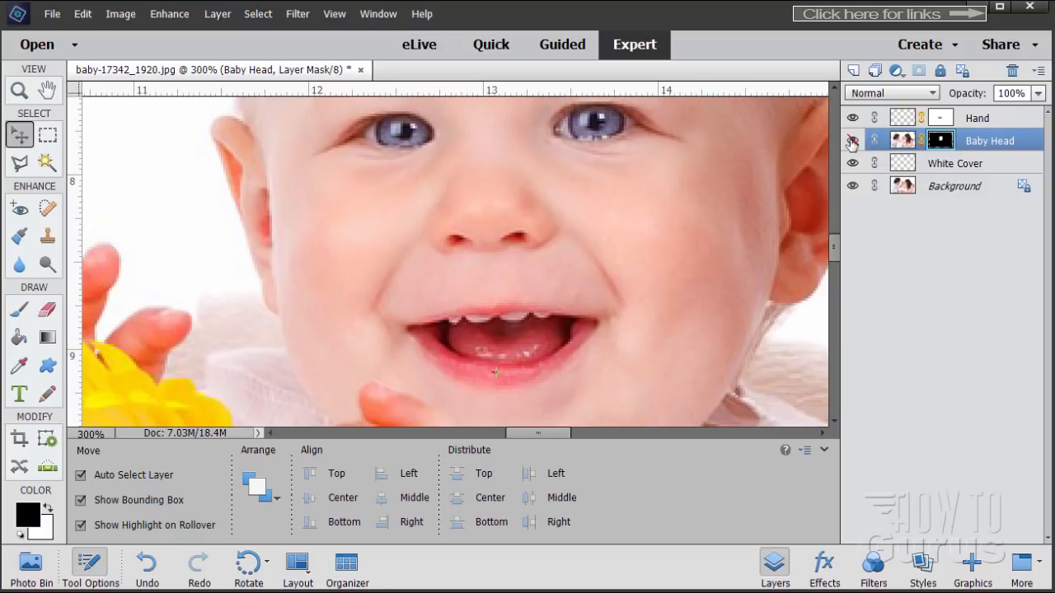
{"action": "left_click", "coordinate": [853, 141]}
{"action": "left_click", "coordinate": [853, 141]}
{"action": "left_click", "coordinate": [853, 141]}
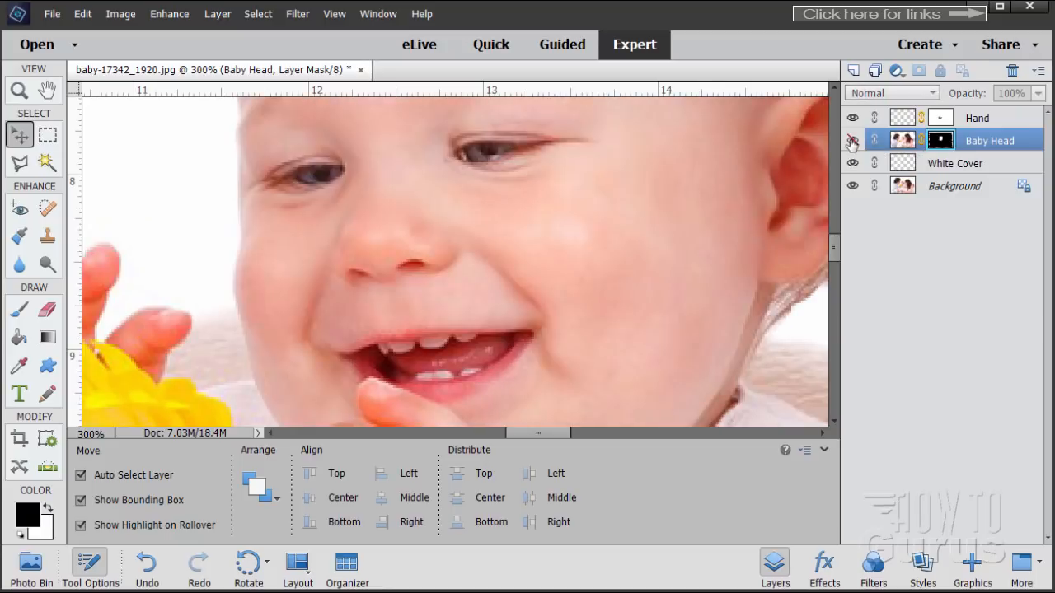
{"action": "left_click", "coordinate": [853, 141]}
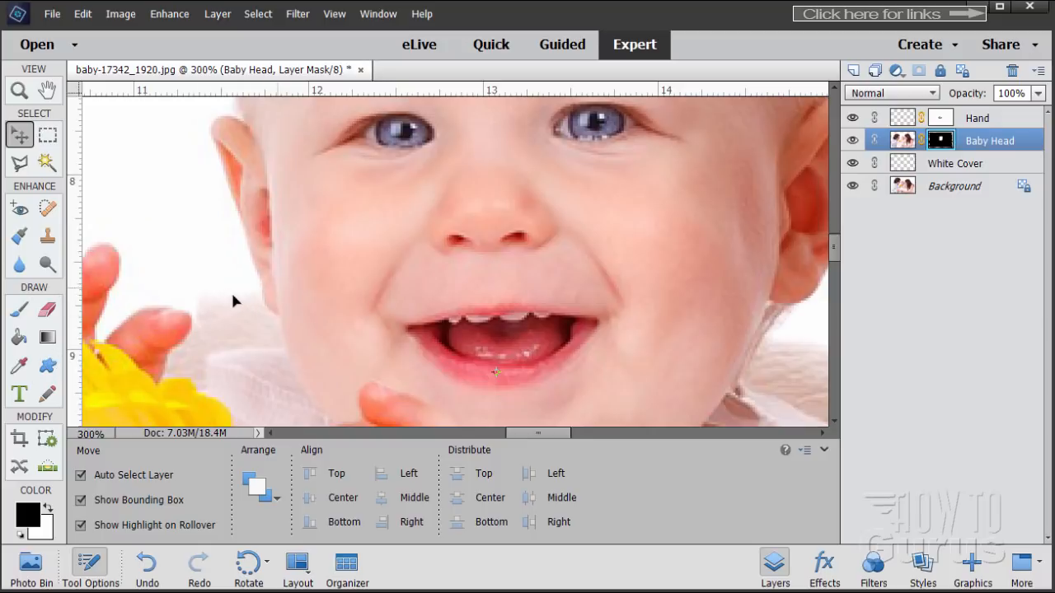
Outline the leftover area between the baby's ear and the raised fingers with a closed Polygonal Lasso selection at 1 px feather
{"action": "left_click", "coordinate": [24, 314]}
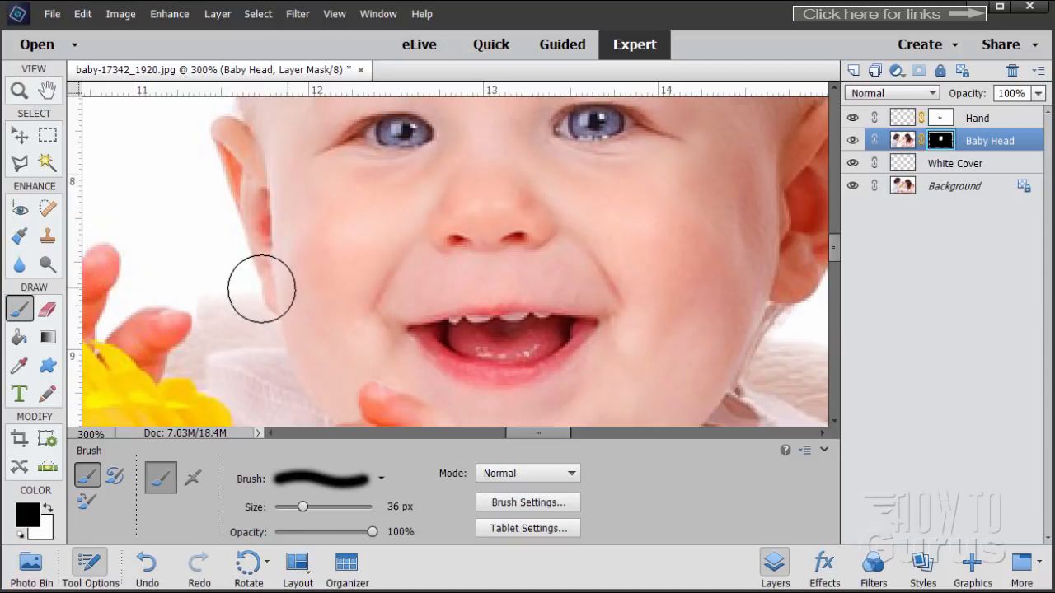
{"action": "left_click", "coordinate": [20, 163]}
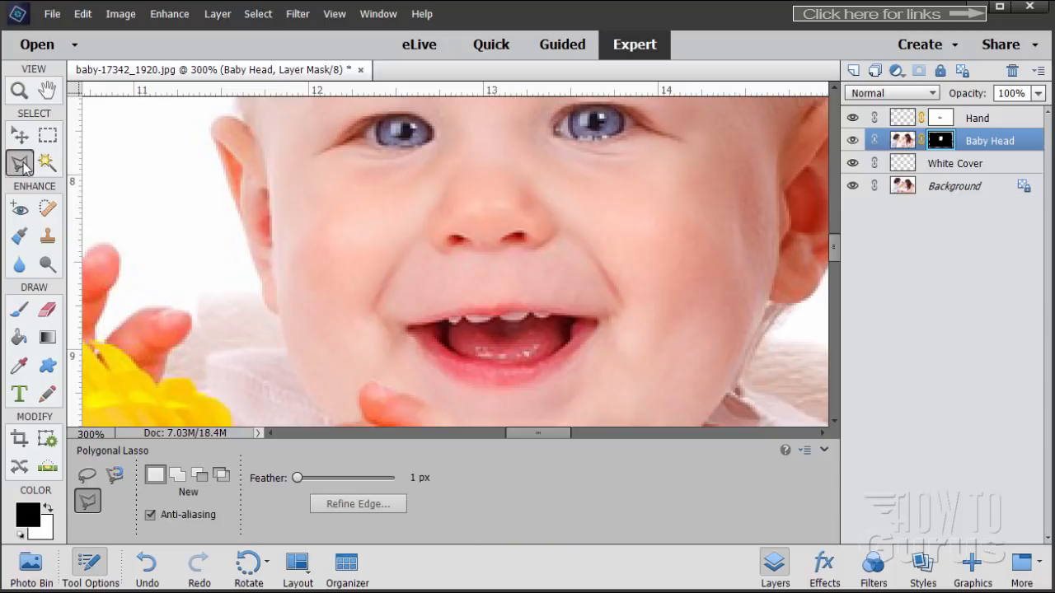
{"action": "left_click", "coordinate": [251, 257]}
{"action": "left_click", "coordinate": [261, 299]}
{"action": "left_click", "coordinate": [191, 318]}
{"action": "left_click", "coordinate": [170, 305]}
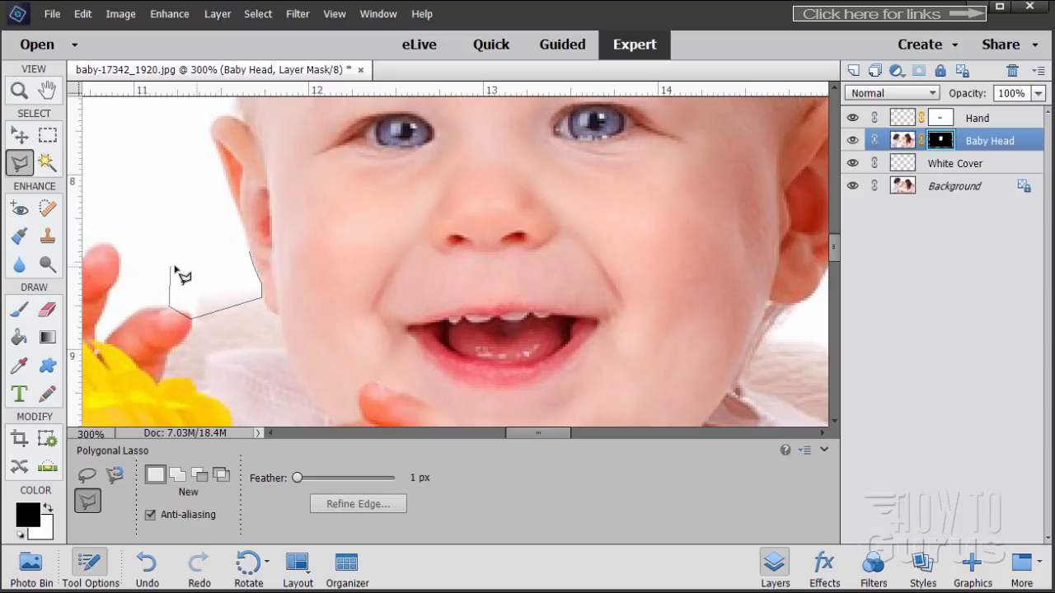
{"action": "left_click", "coordinate": [170, 265]}
{"action": "left_click", "coordinate": [249, 255]}
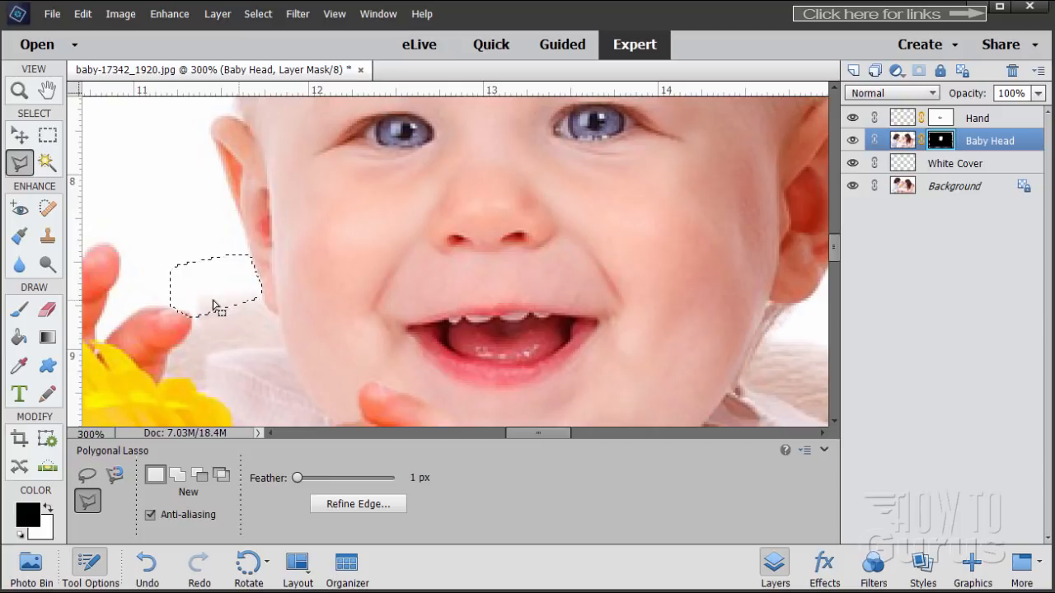
With a 36 px brush, mask out the selected area on Baby Head, cover it with sampled background white on White Cover, and deselect
{"action": "left_click", "coordinate": [20, 310]}
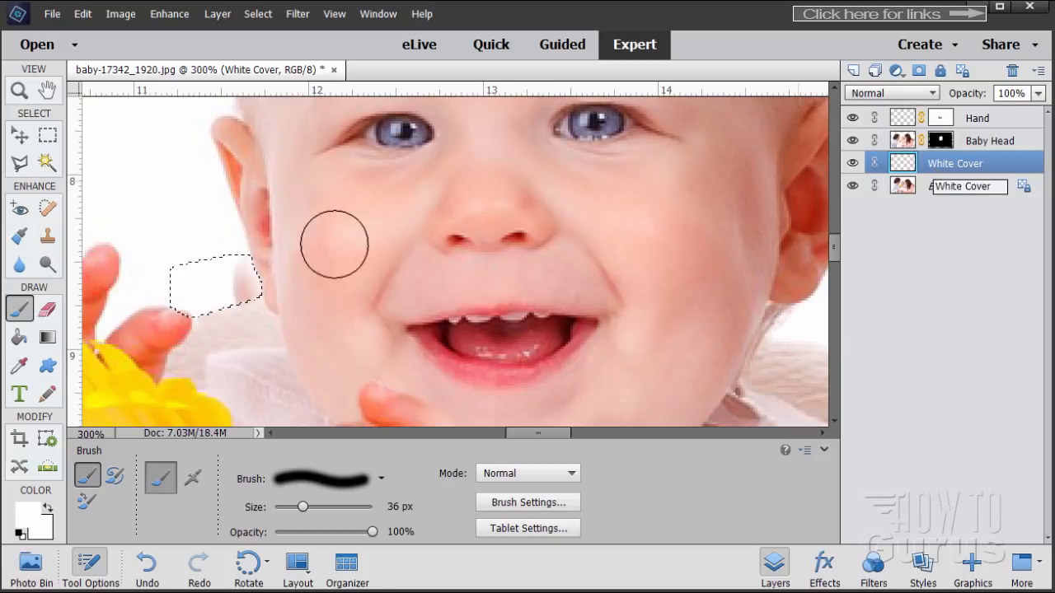
{"action": "left_click", "coordinate": [19, 367]}
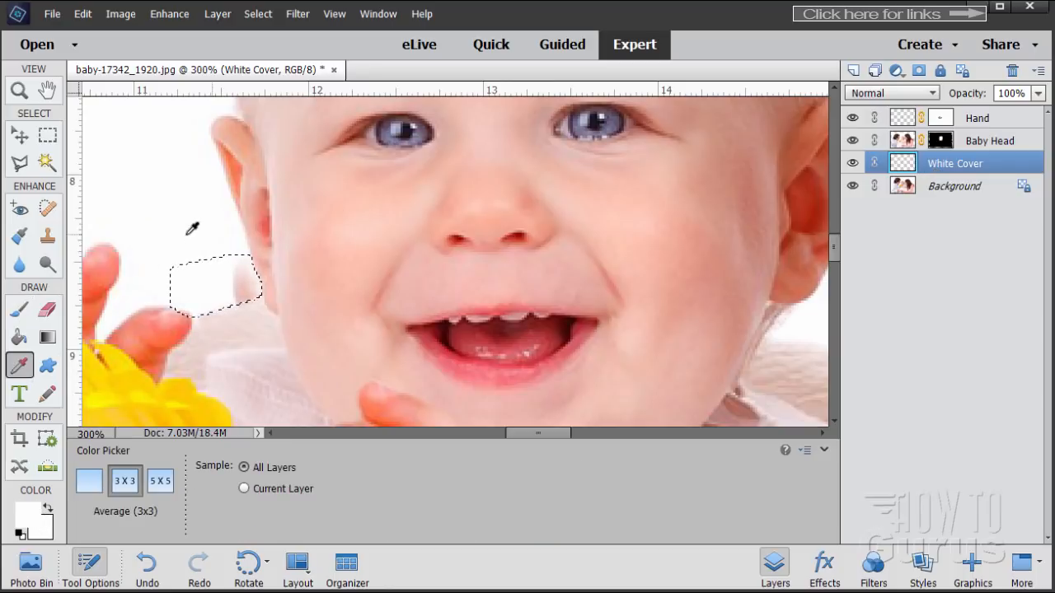
{"action": "left_click", "coordinate": [20, 311]}
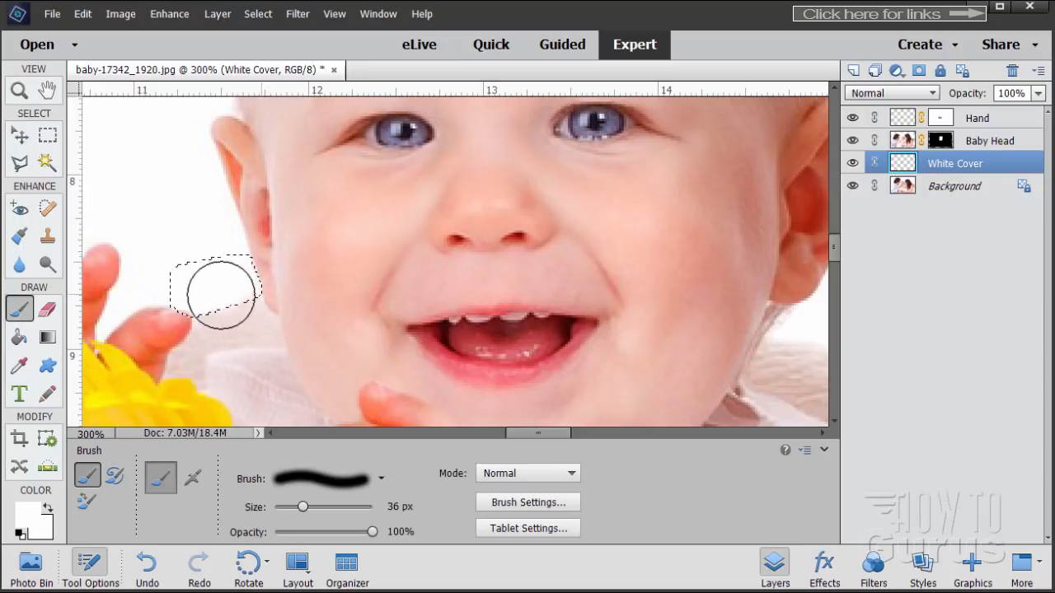
{"action": "left_click", "coordinate": [258, 14]}
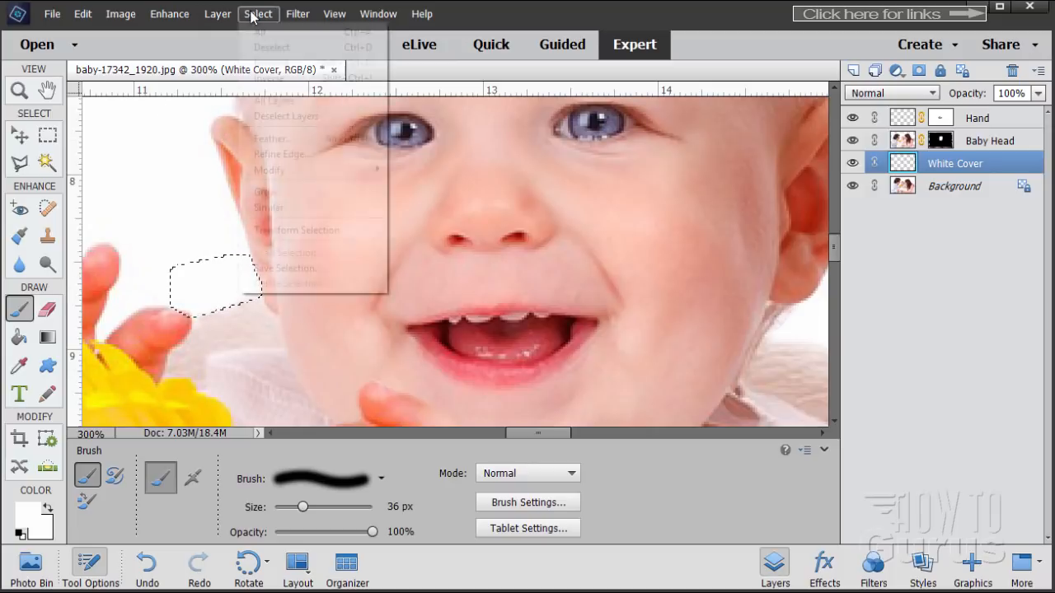
{"action": "left_click", "coordinate": [278, 50]}
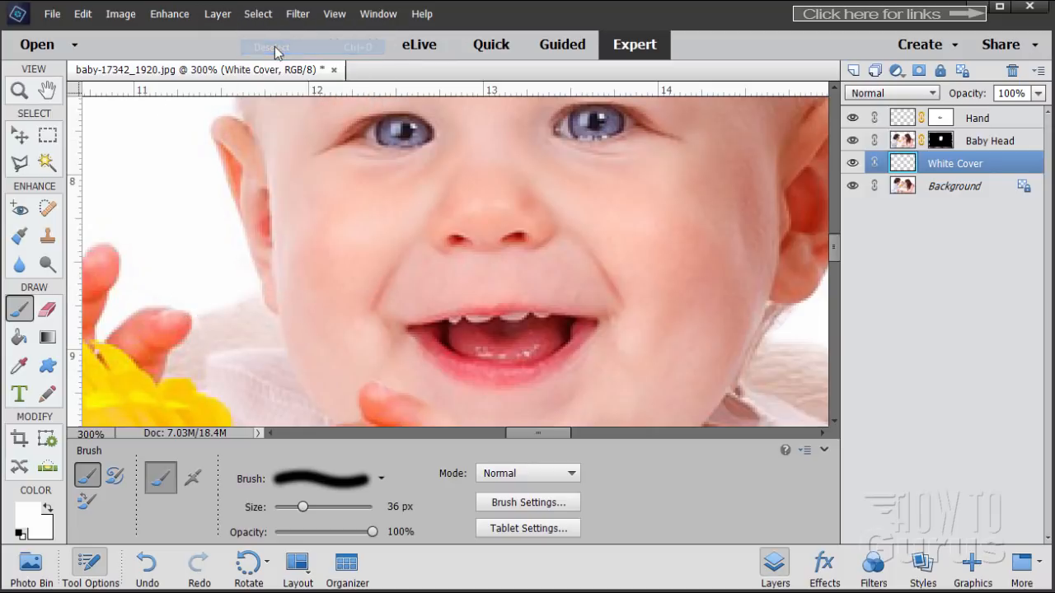
Fit the whole family photo on screen to review the composite, with the Background layer active
{"action": "left_click", "coordinate": [19, 90]}
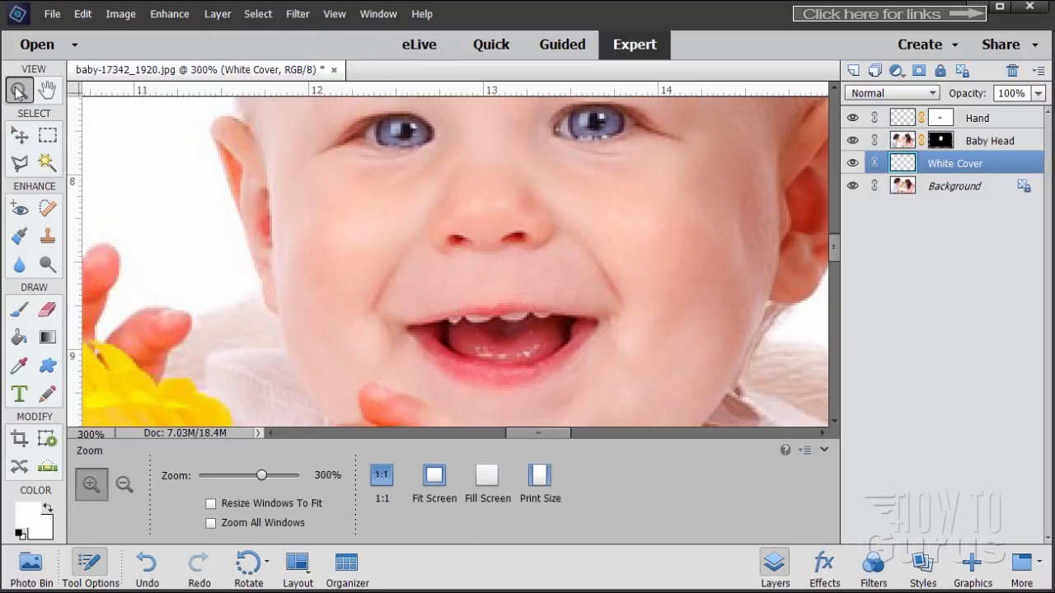
{"action": "left_click", "coordinate": [430, 482]}
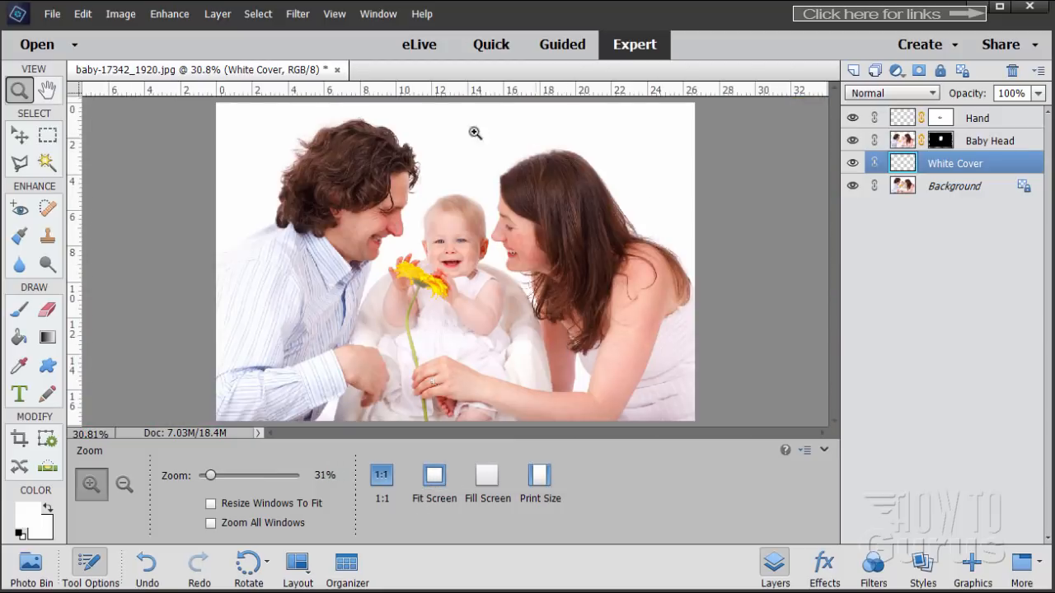
{"action": "left_click", "coordinate": [19, 135]}
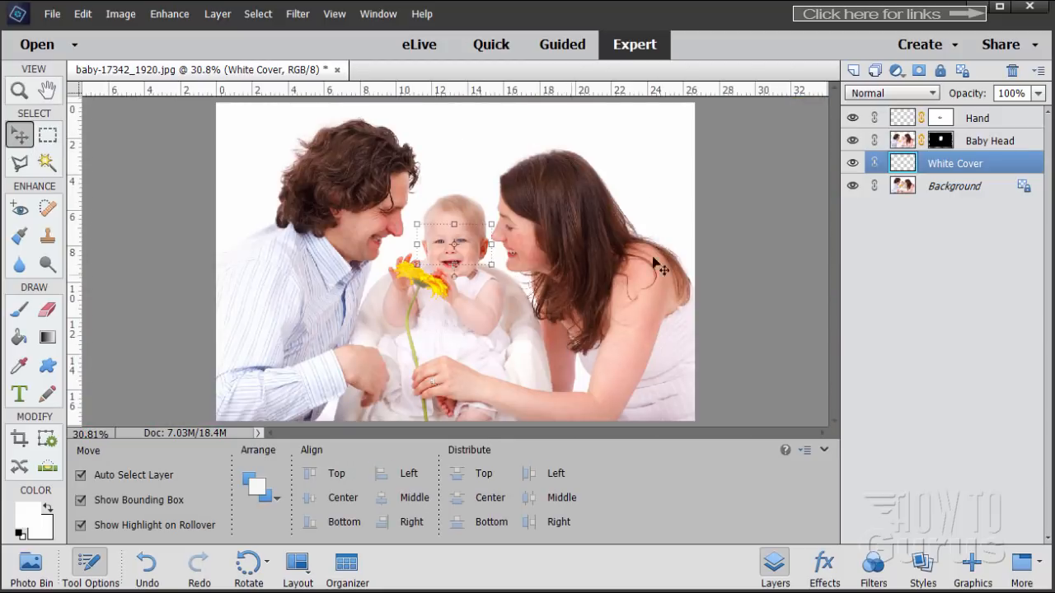
{"action": "left_click", "coordinate": [931, 186]}
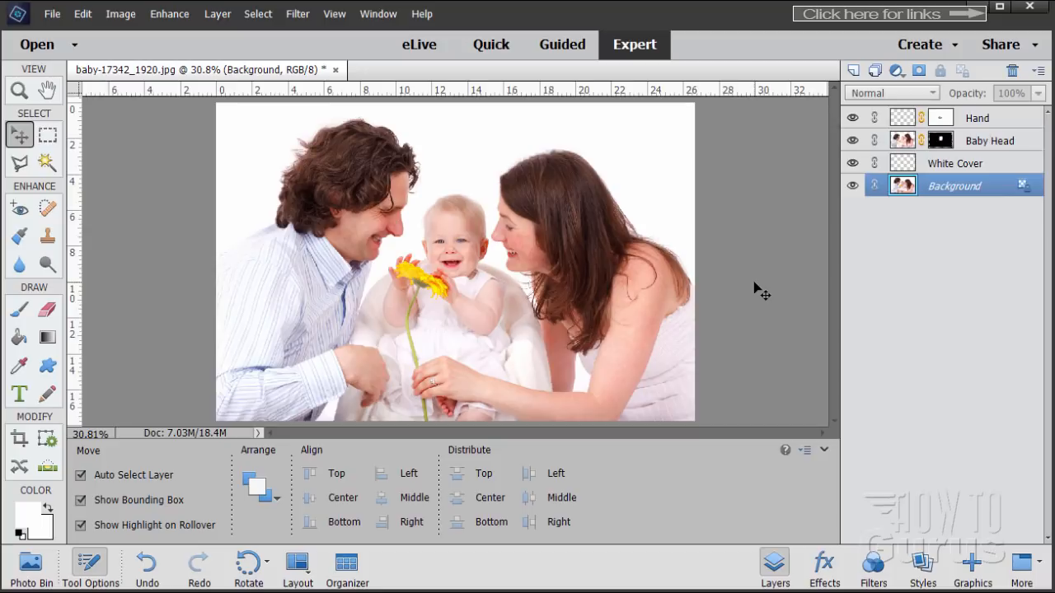
Float the photo in its own enlarged window and examine the finished face replacement at 50% zoom
{"action": "left_click_drag", "start_coordinate": [167, 71], "coordinate": [201, 24]}
{"action": "left_click_drag", "start_coordinate": [603, 377], "coordinate": [901, 588]}
{"action": "left_click", "coordinate": [20, 93]}
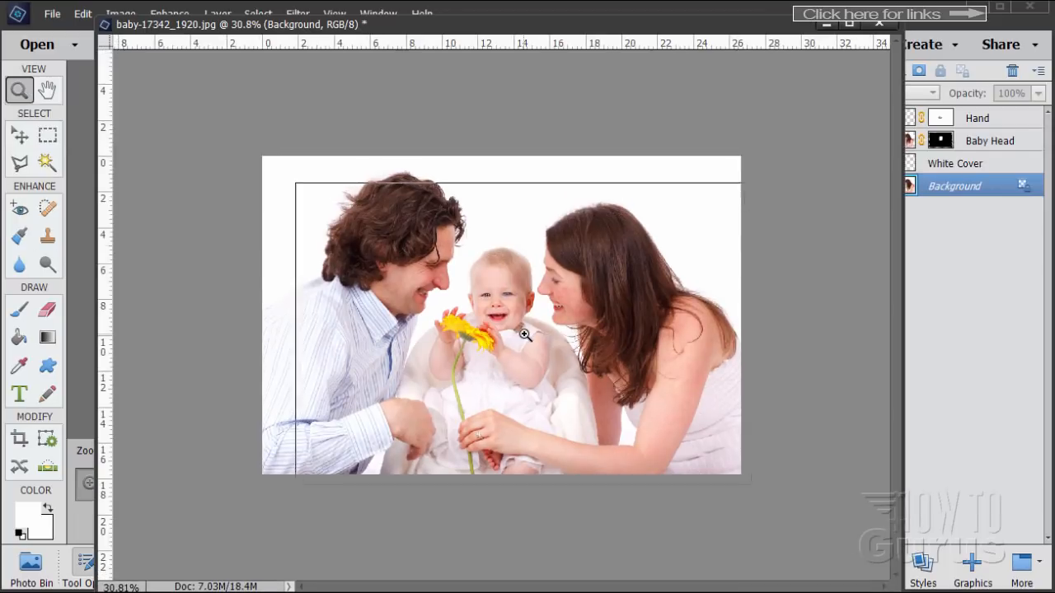
{"action": "left_click", "coordinate": [525, 334]}
{"action": "left_click", "coordinate": [525, 334]}
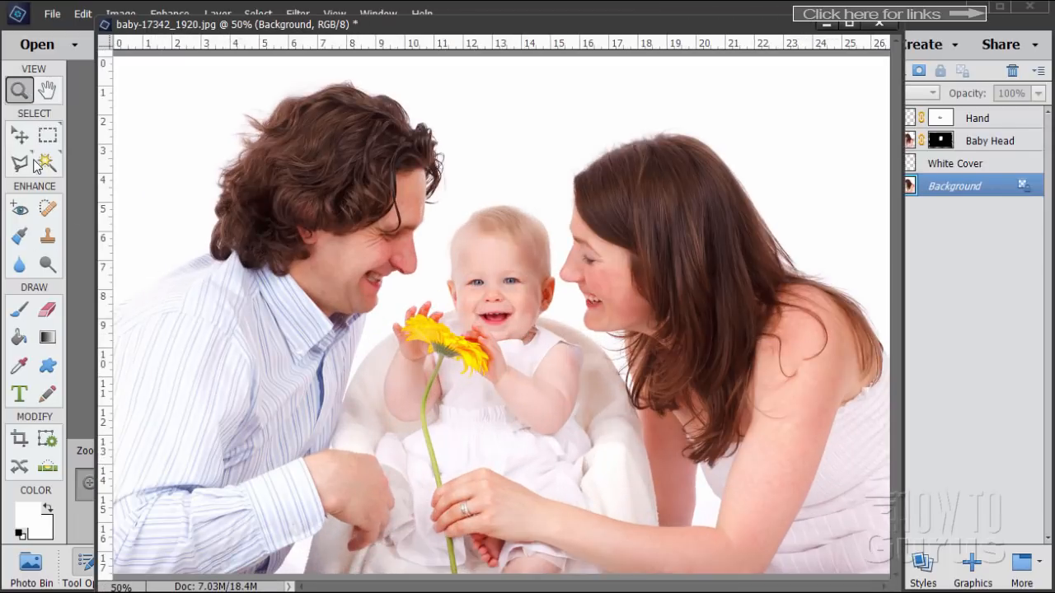
{"action": "left_click", "coordinate": [20, 136]}
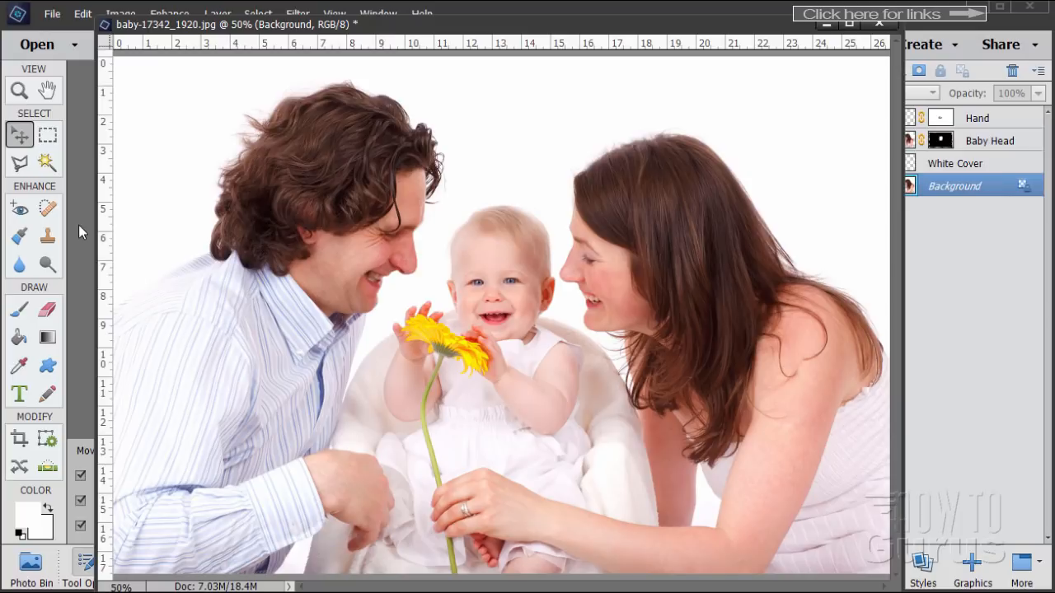